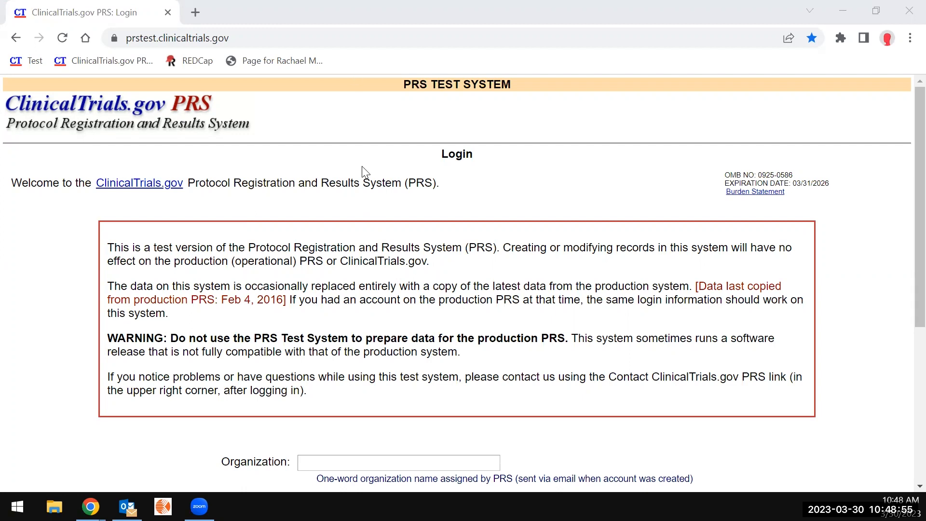
# Log in to the PRS test system with the organization, username and password.
pyautogui.scroll(-5, 363, 171)
pyautogui.click(381, 247)
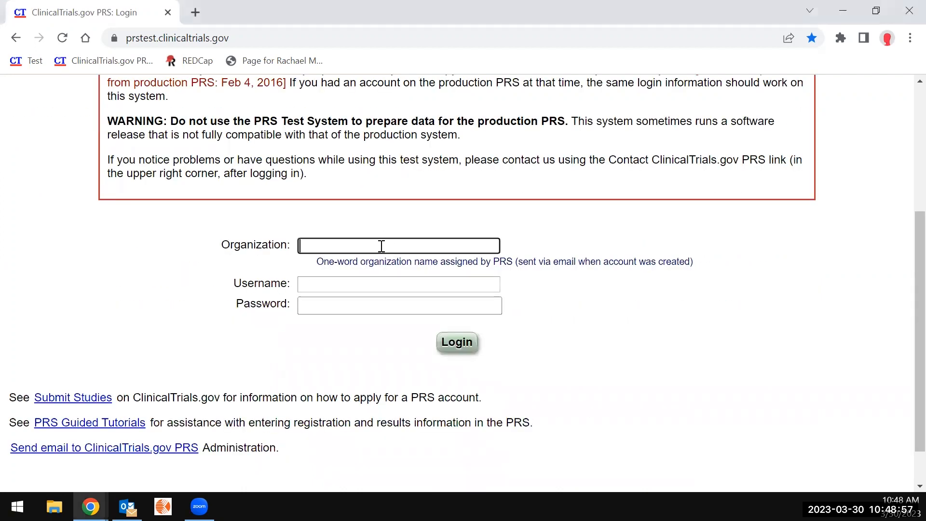
pyautogui.write('UHCase')
pyautogui.write('RC')
pyautogui.press('BackSpace')
pyautogui.press('BackSpace')
pyautogui.write('MC')
pyautogui.press('Tab')
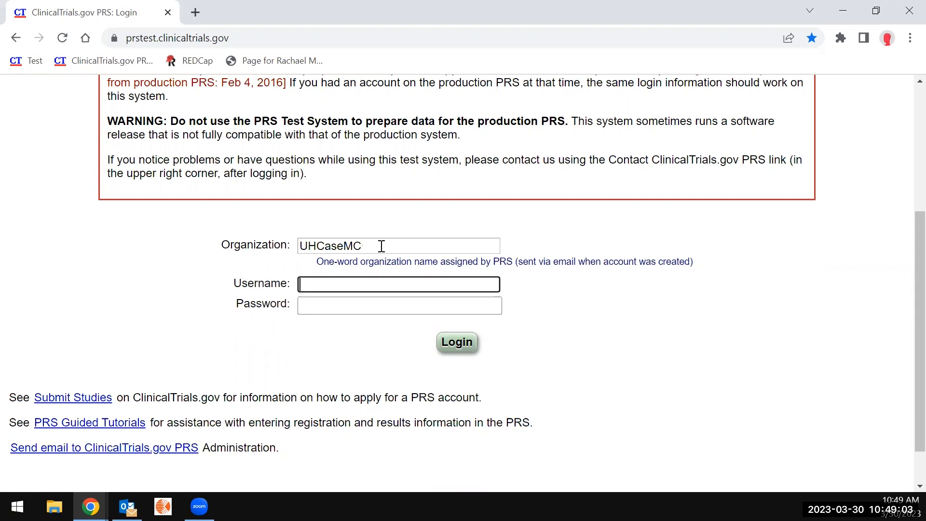
pyautogui.write('RMassey')
pyautogui.press('Tab')
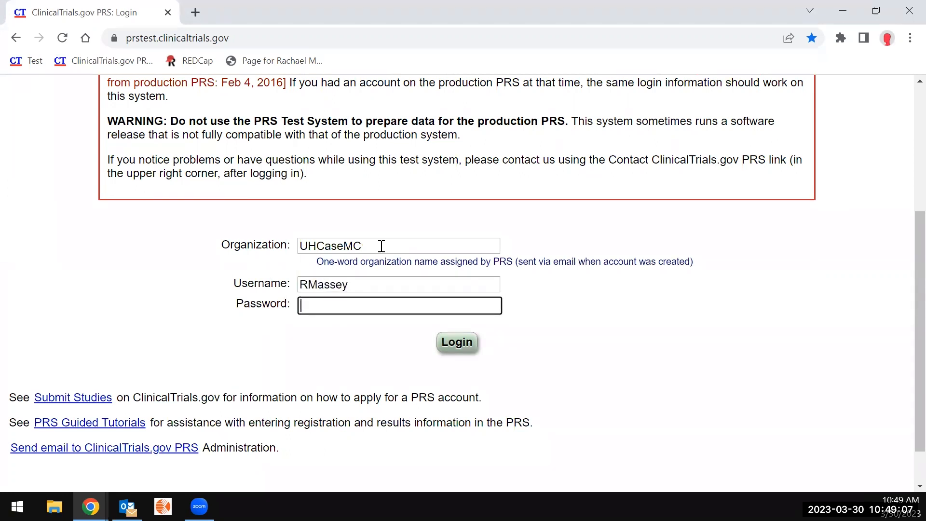
pyautogui.write('••••••••')
pyautogui.press('Return')
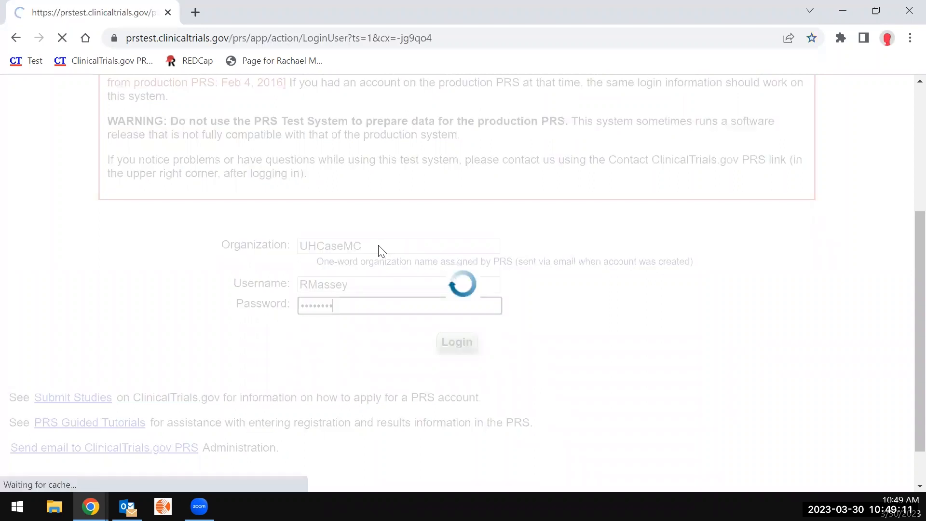
# Scroll through the home page Record List of seven study records.
pyautogui.scroll(-5, 408, 253)
pyautogui.scroll(5, 408, 248)
pyautogui.scroll(-4, 408, 248)
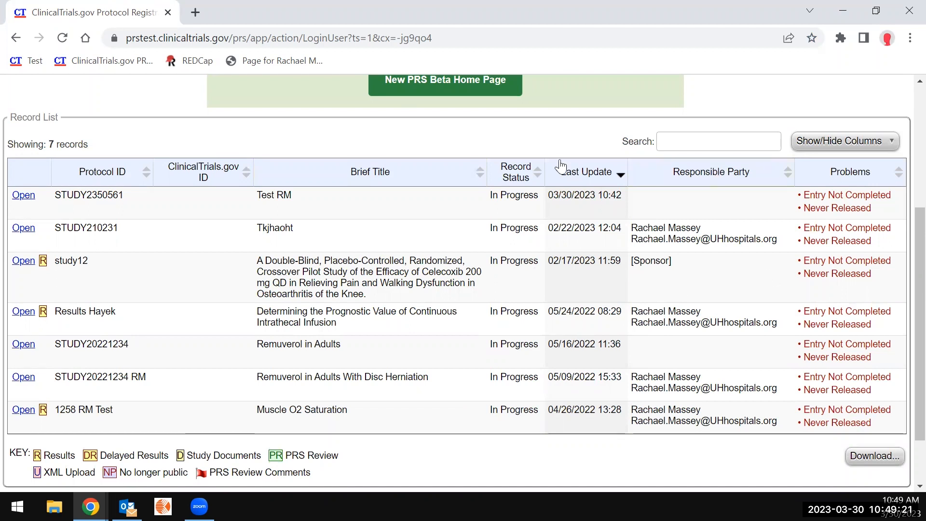
pyautogui.scroll(4, 245, 260)
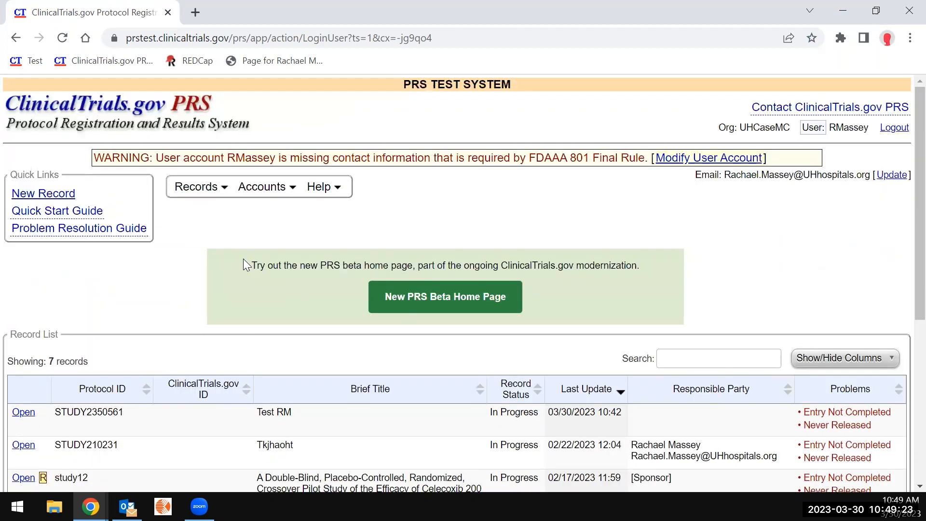
pyautogui.scroll(-6, 245, 261)
pyautogui.scroll(3, 263, 217)
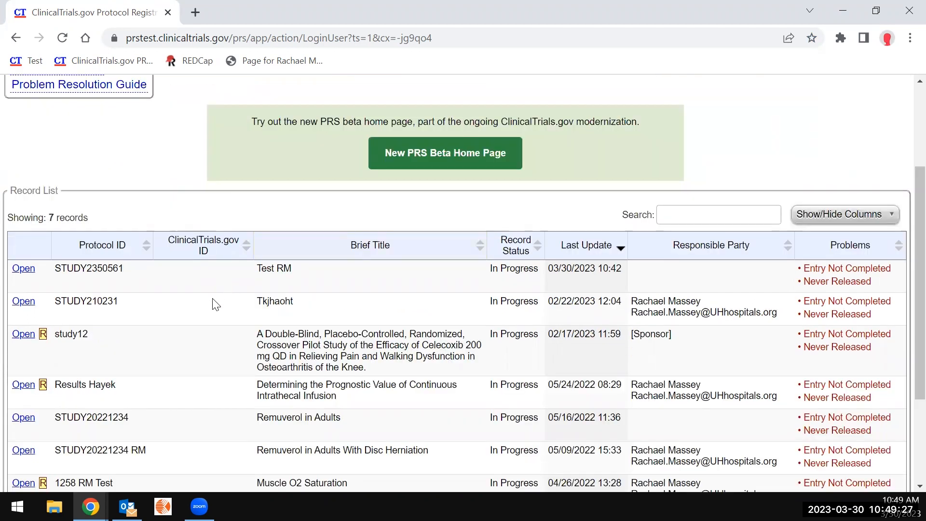
pyautogui.scroll(3, 315, 259)
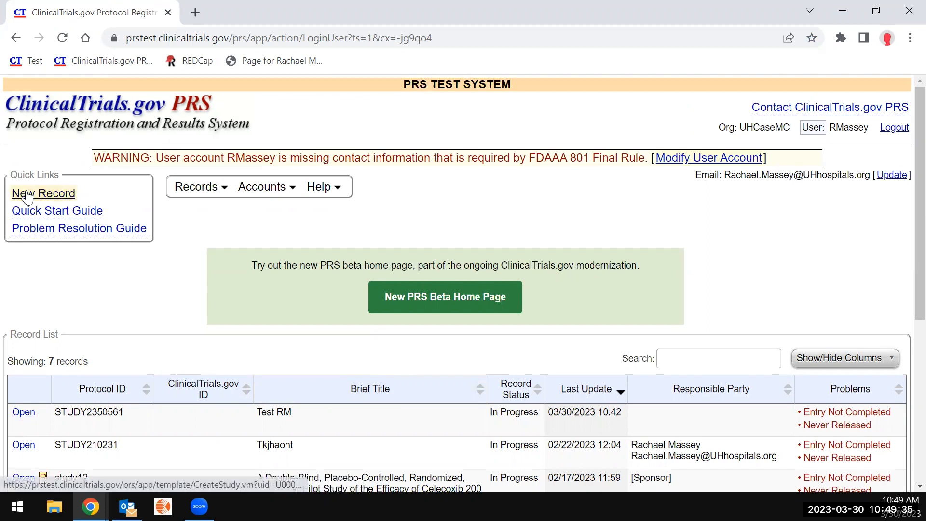
# Start a new Interventional record with Protocol ID STUDY20235654 and Brief Title 'Test RM'.
pyautogui.click(186, 188)
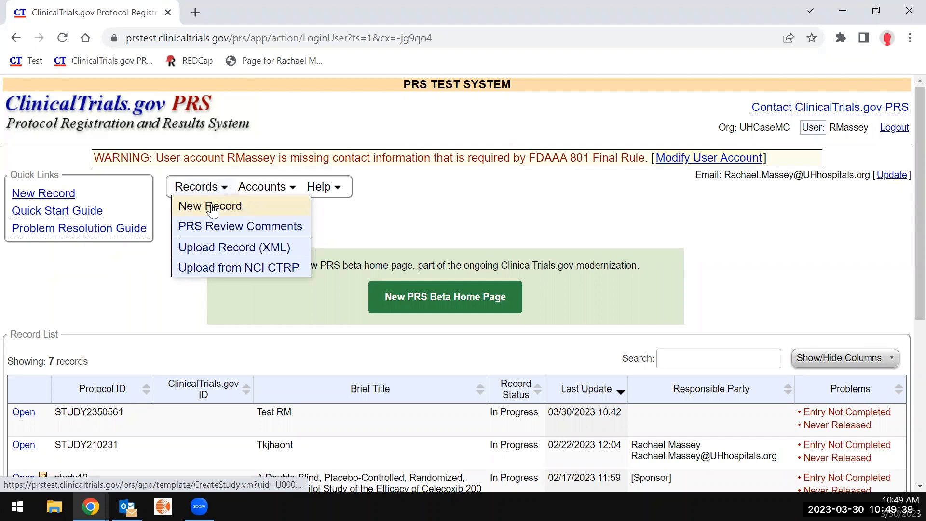
pyautogui.click(63, 195)
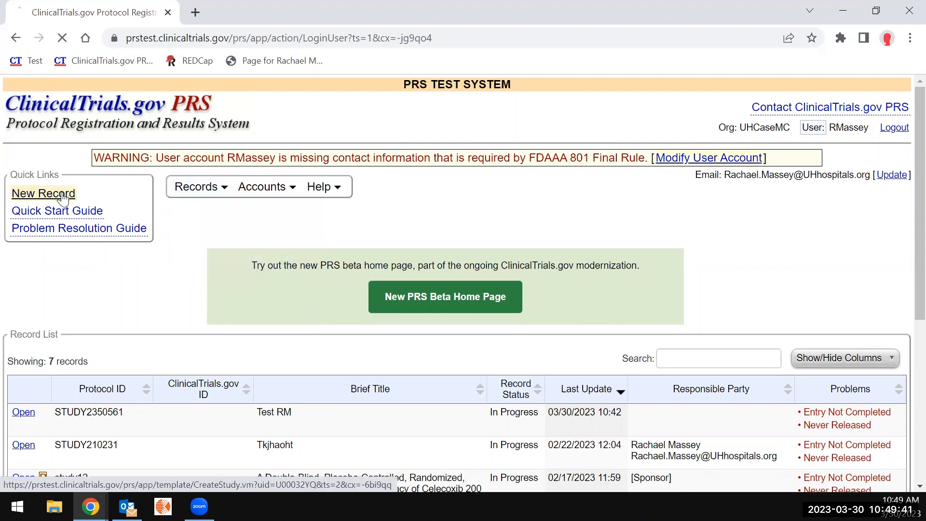
pyautogui.scroll(-7, 65, 197)
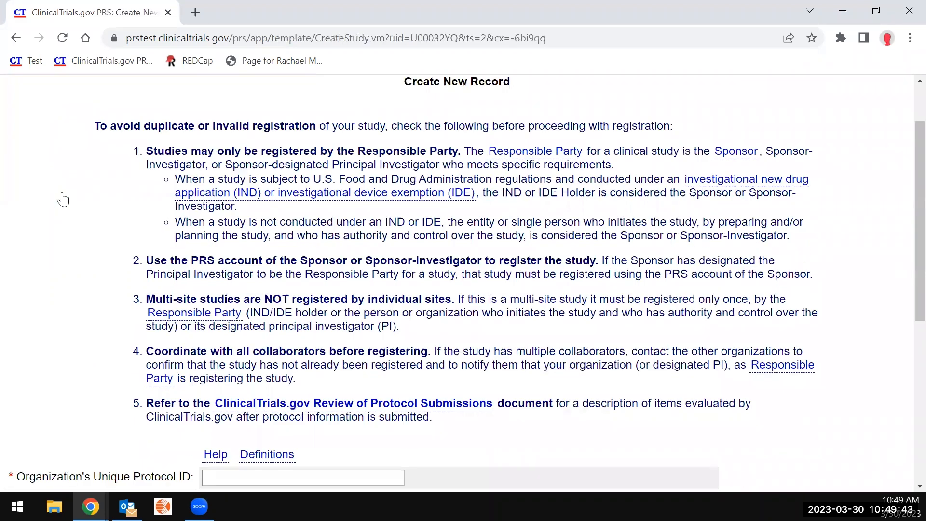
pyautogui.click(241, 192)
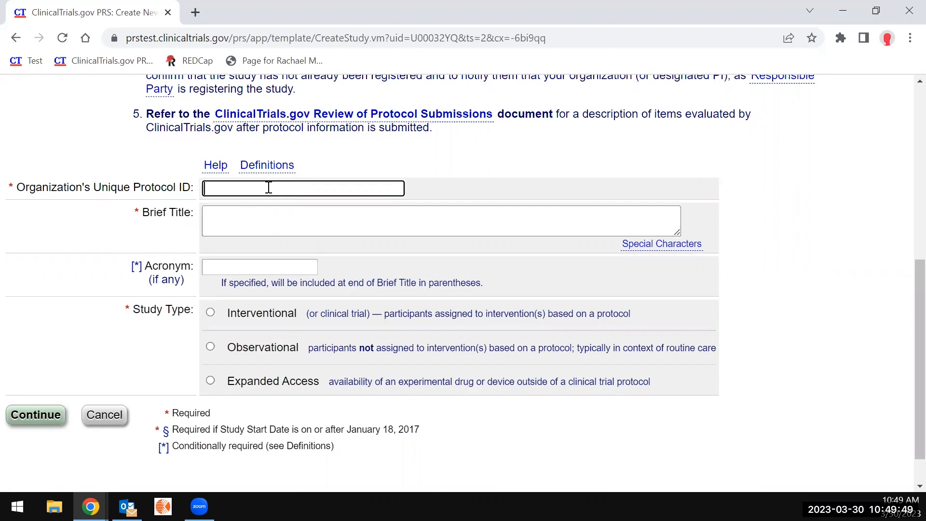
pyautogui.write('STUDY20235654')
pyautogui.press('Tab')
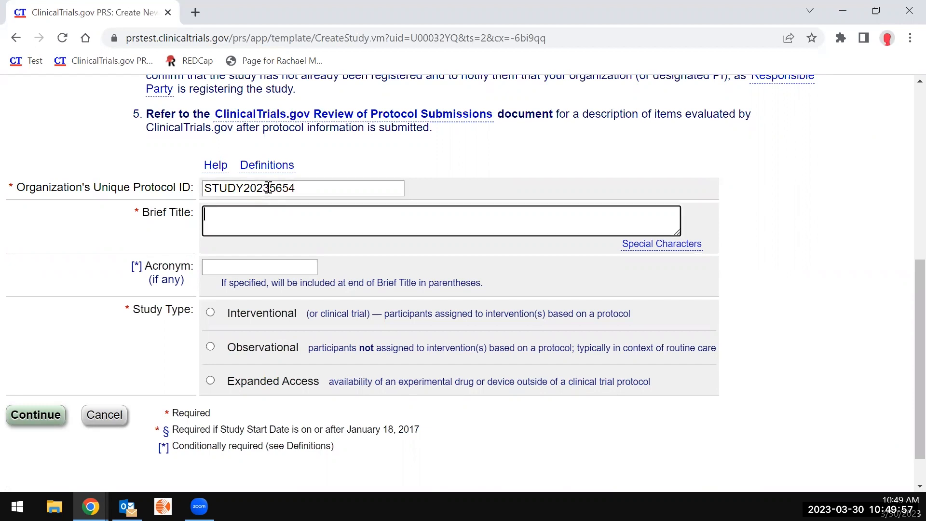
pyautogui.write('Test RM')
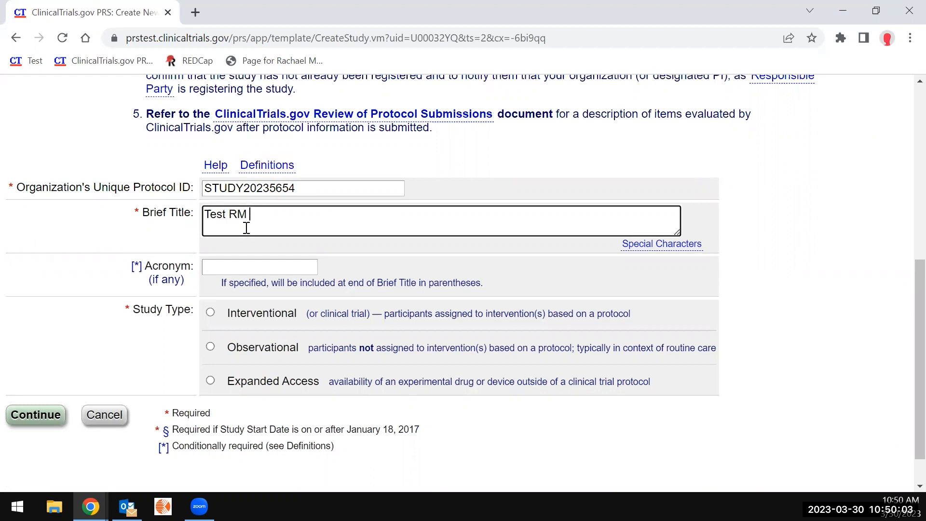
pyautogui.click(211, 313)
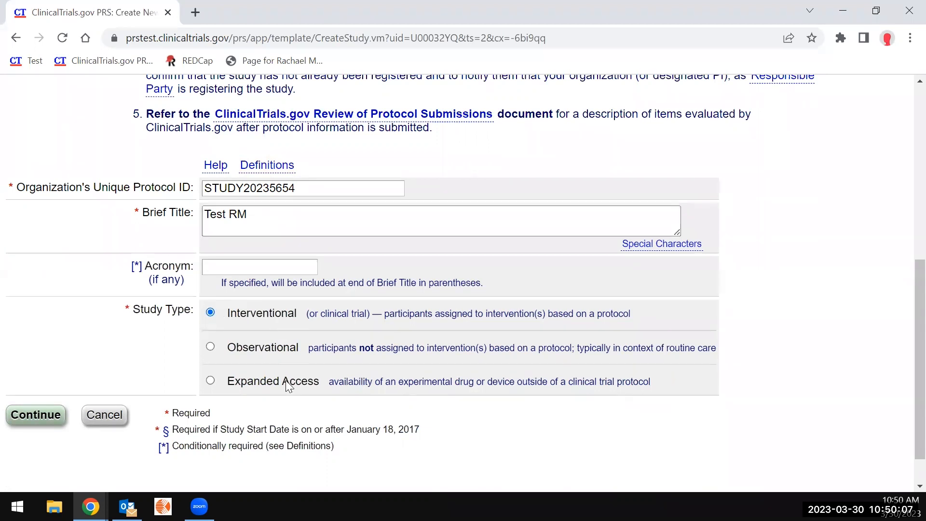
pyautogui.click(45, 428)
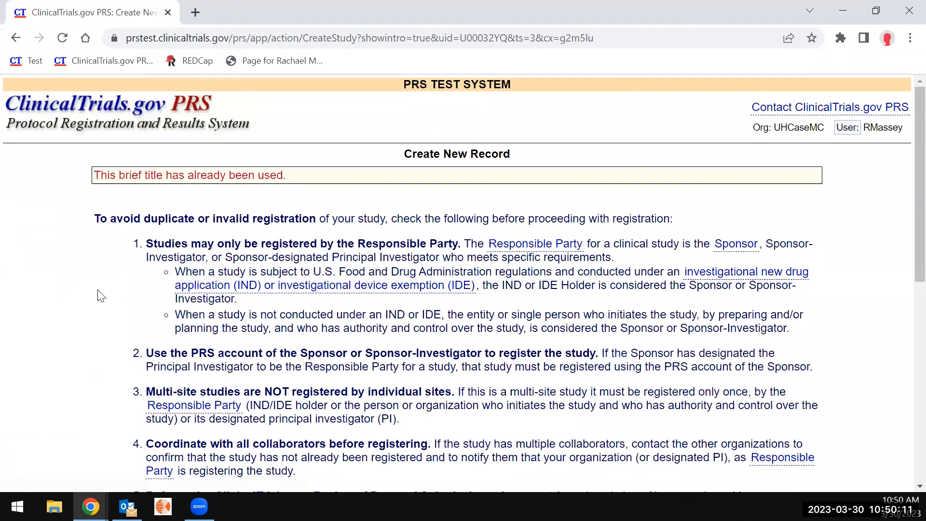
# Change the duplicate Brief Title to 'Test 2 RM', keep Interventional, and resubmit.
pyautogui.scroll(-10, 105, 287)
pyautogui.click(229, 172)
pyautogui.click(229, 172)
pyautogui.write('2 RM')
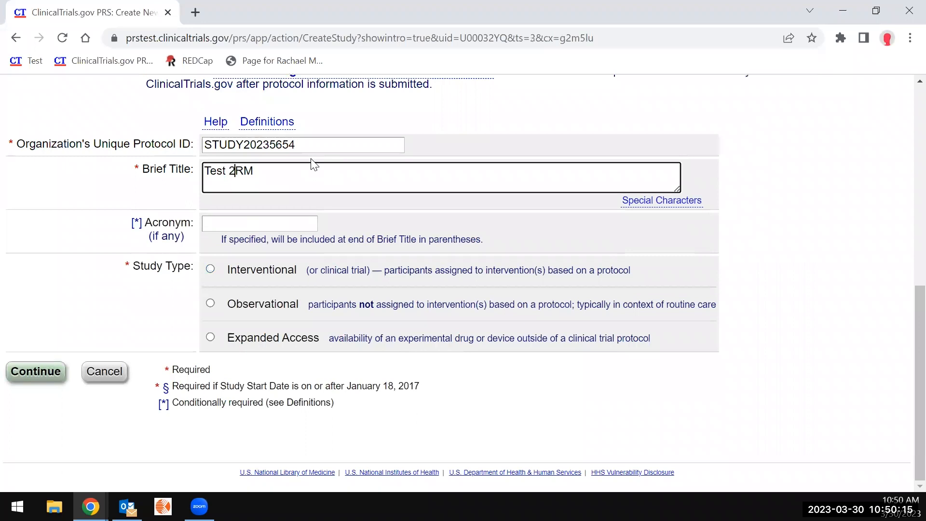
pyautogui.click(211, 270)
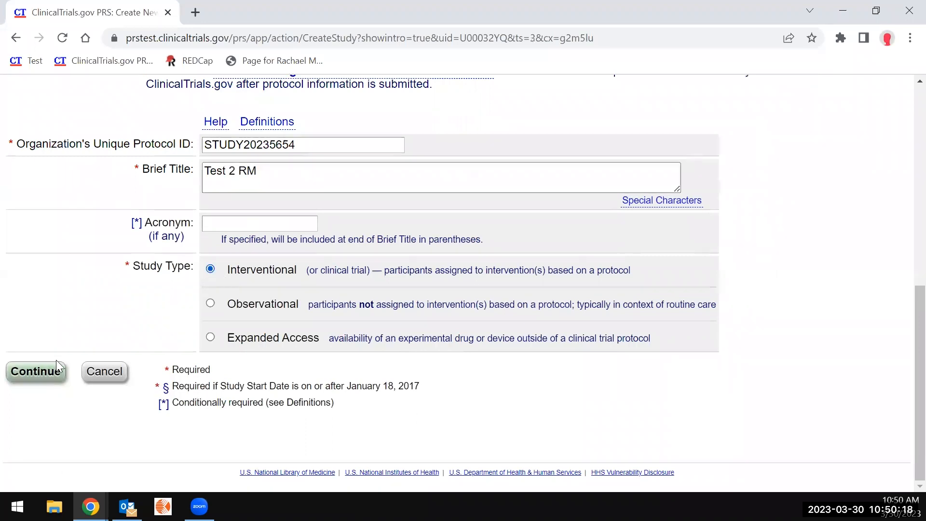
pyautogui.click(31, 375)
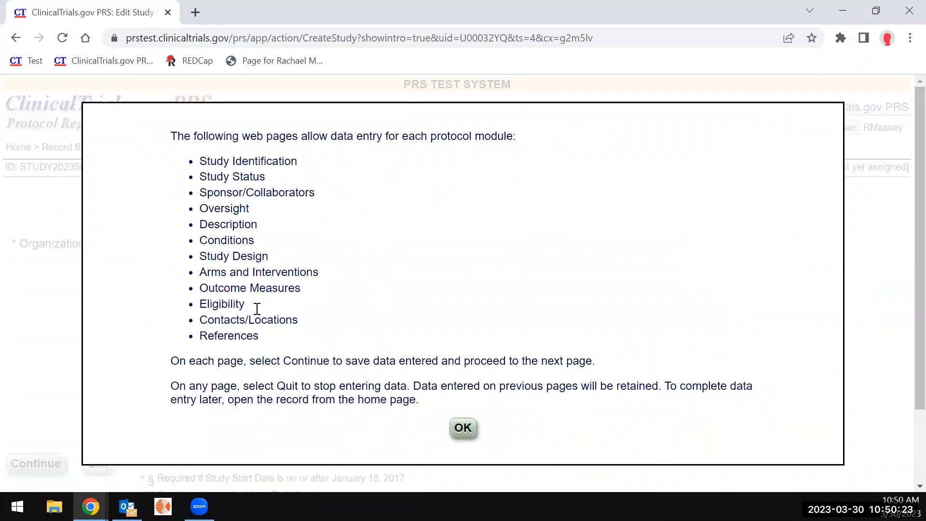
# Enter Official Title 'Test One RM' and cancel adding a secondary ID.
pyautogui.click(458, 437)
pyautogui.scroll(-2, 279, 346)
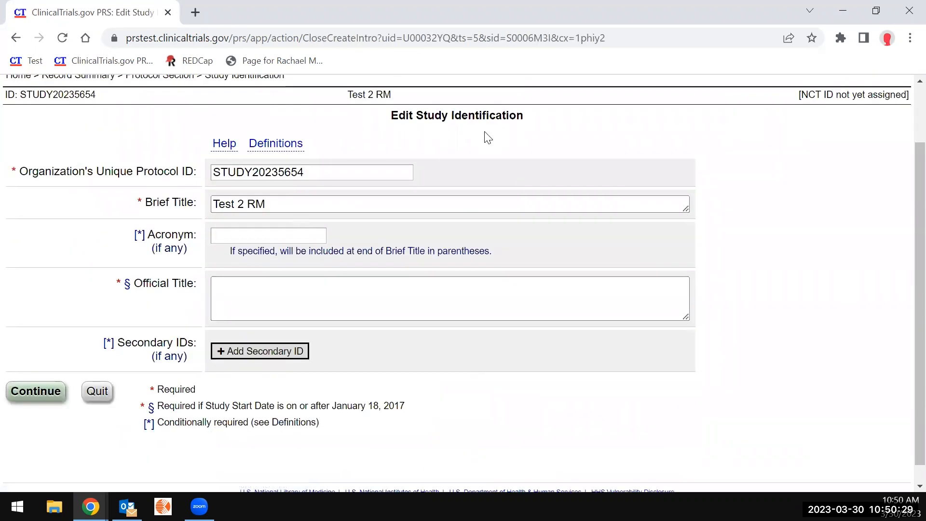
pyautogui.click(371, 301)
pyautogui.click(370, 301)
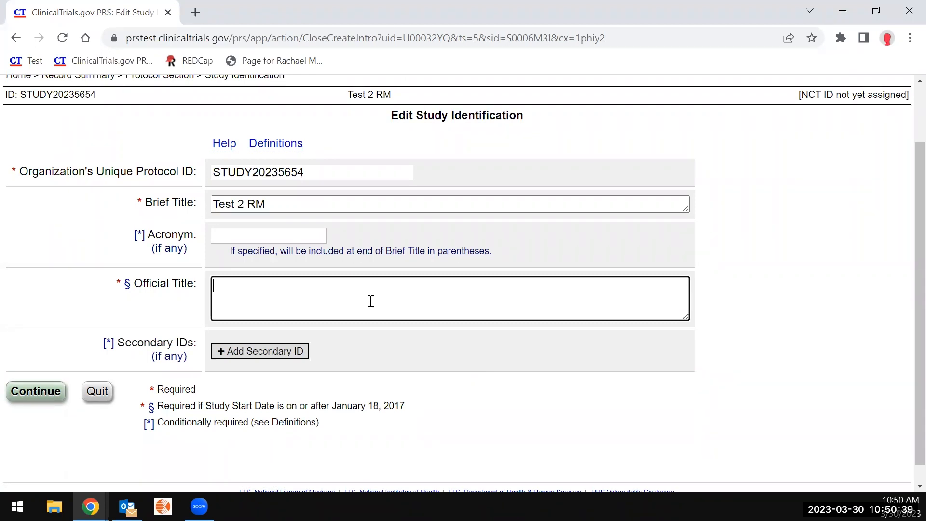
pyautogui.write('Test One RM')
pyautogui.click(280, 351)
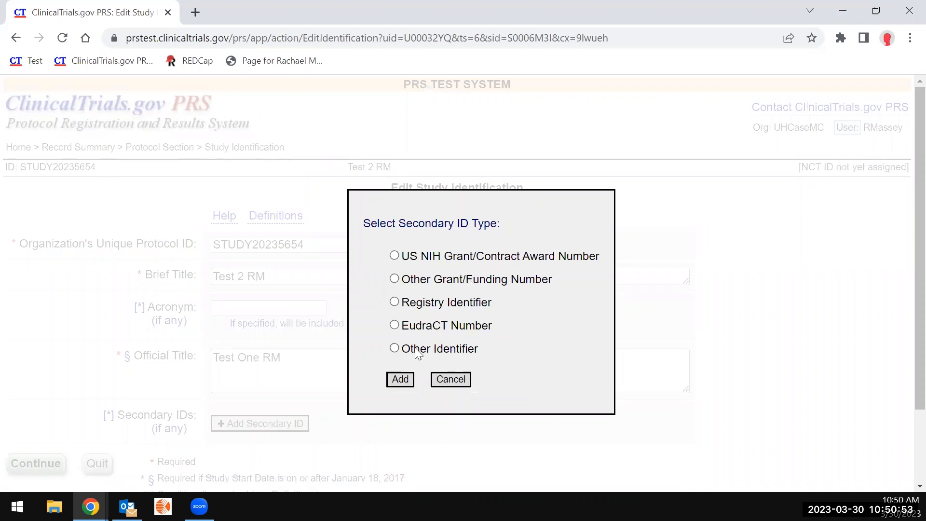
pyautogui.click(451, 380)
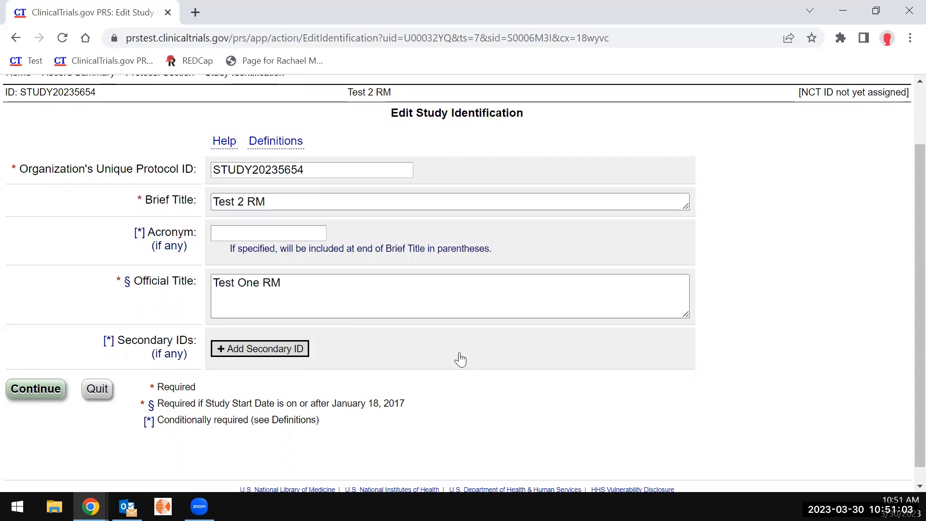
# Save Study Identification and review the Overall Recruitment Status definitions popup.
pyautogui.click(46, 389)
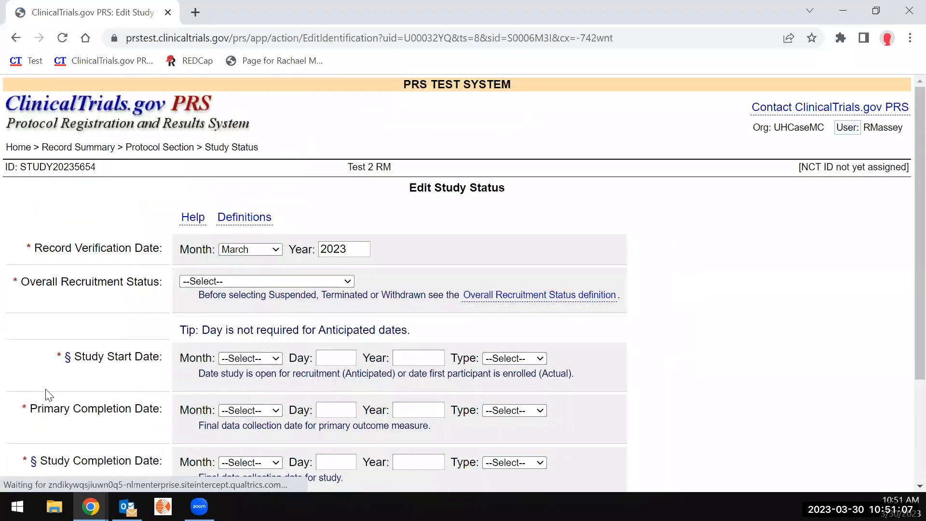
pyautogui.scroll(-1, 94, 273)
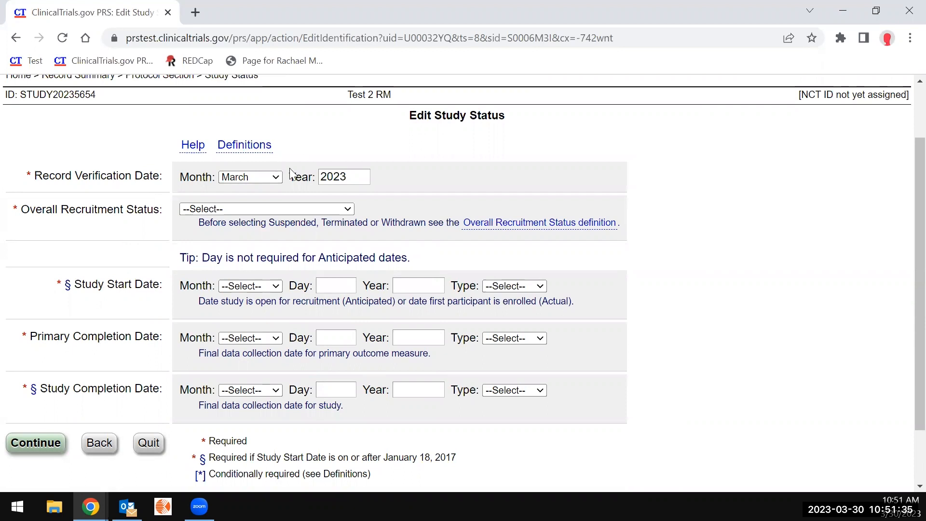
pyautogui.click(526, 235)
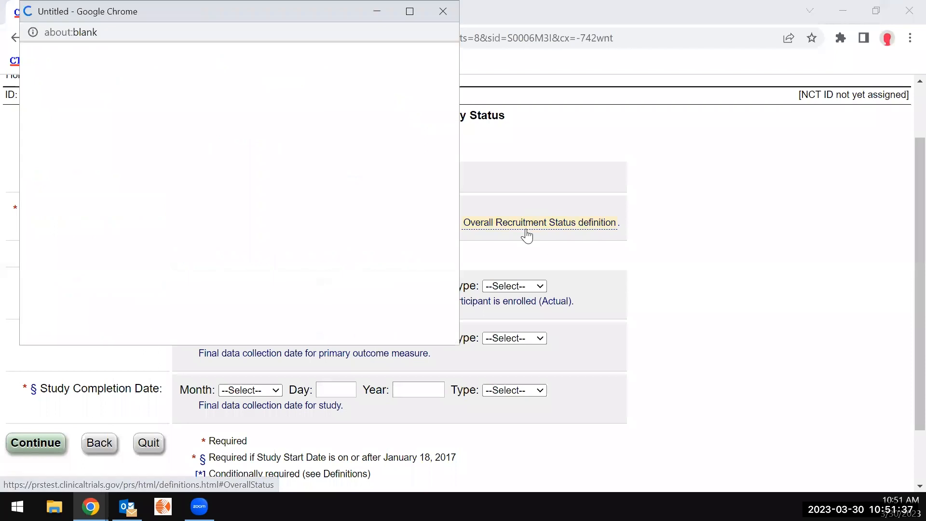
pyautogui.scroll(-3, 208, 187)
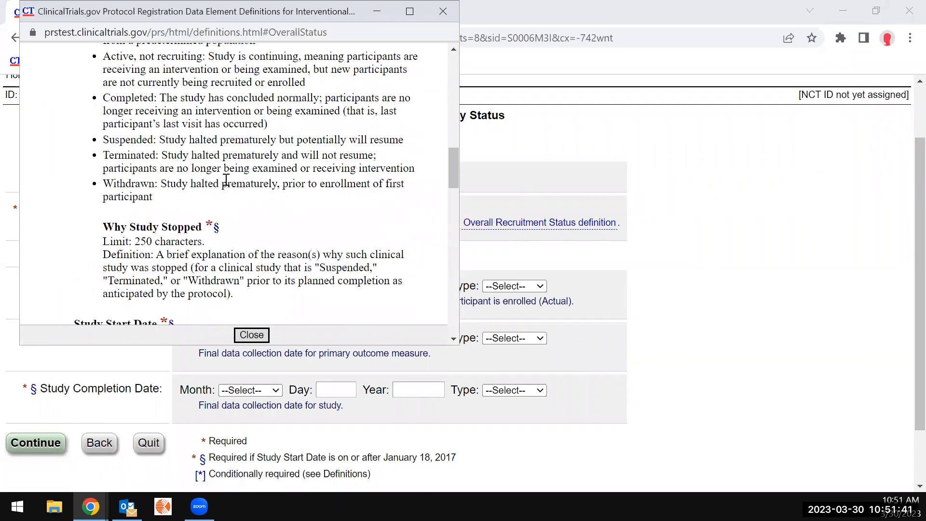
pyautogui.scroll(3, 193, 174)
pyautogui.scroll(-2, 160, 165)
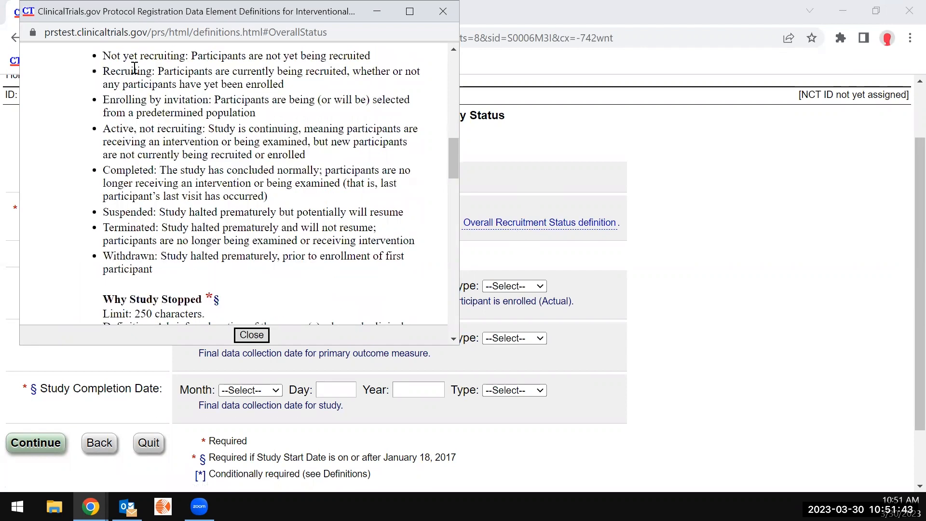
pyautogui.click(455, 18)
# Set Overall Recruitment Status to Not yet recruiting.
pyautogui.click(349, 209)
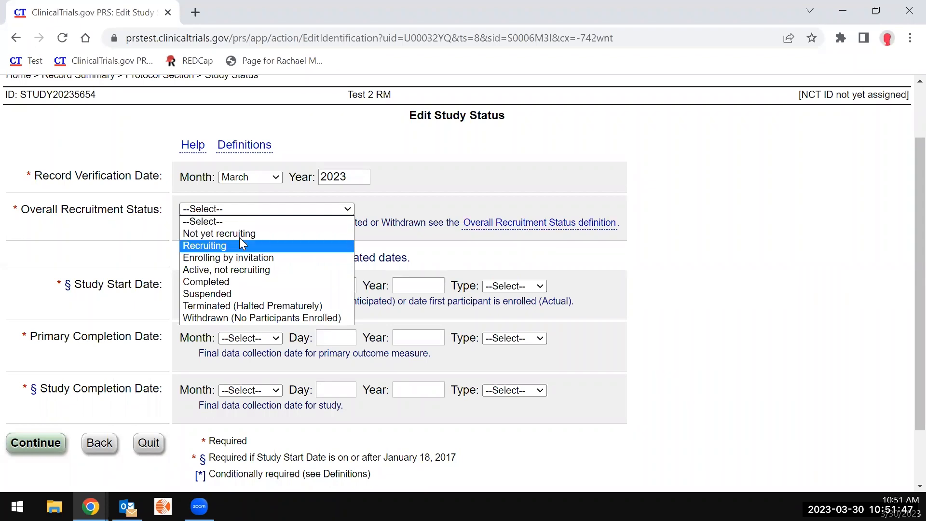
pyautogui.click(239, 235)
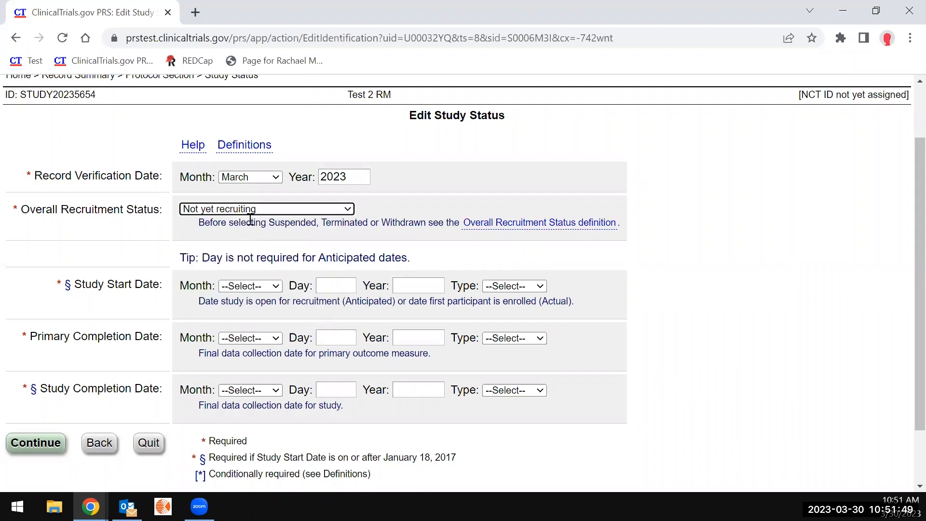
pyautogui.scroll(-2, 251, 220)
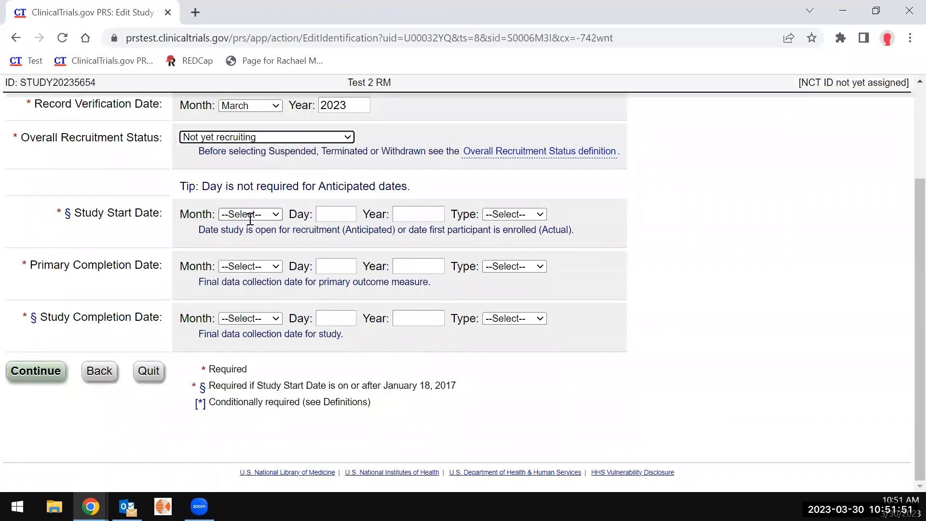
# Enter an Anticipated Study Start Date of June 23, 2023.
pyautogui.click(278, 215)
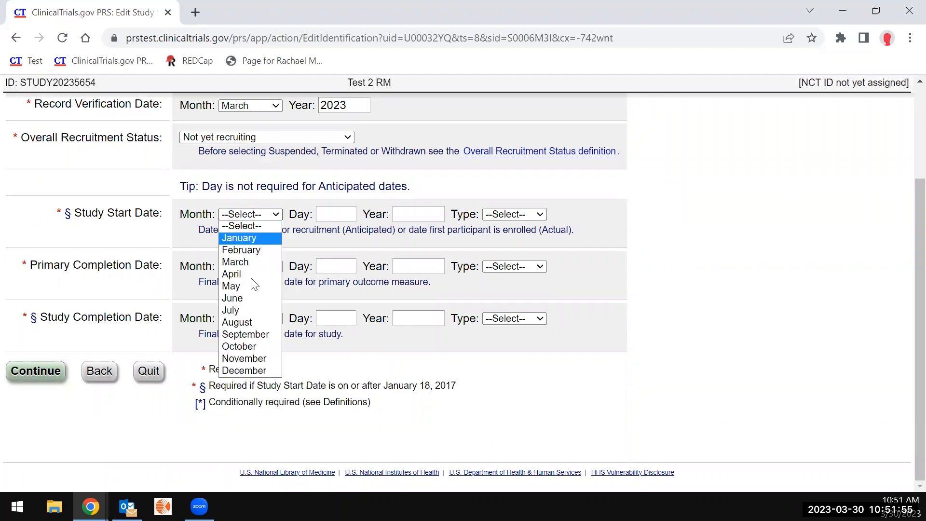
pyautogui.click(247, 299)
pyautogui.click(346, 216)
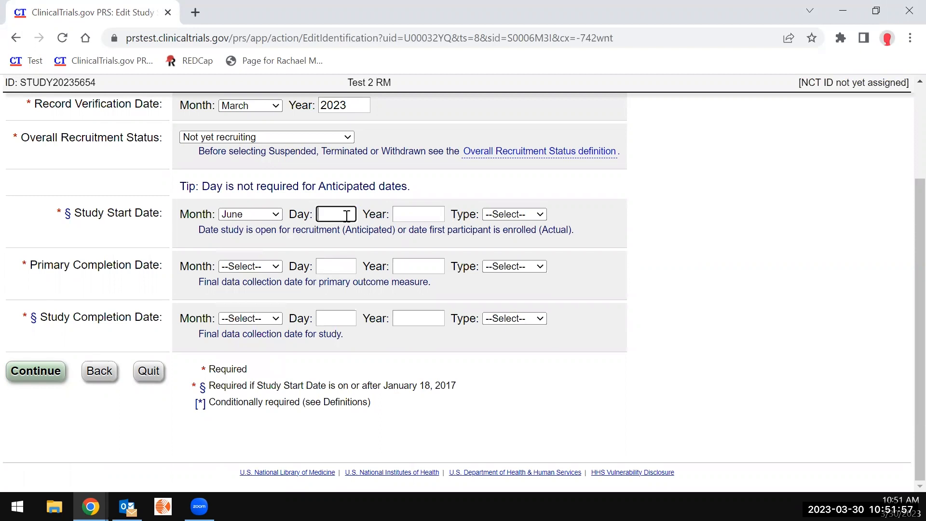
pyautogui.write('23')
pyautogui.press('Tab')
pyautogui.write('2023')
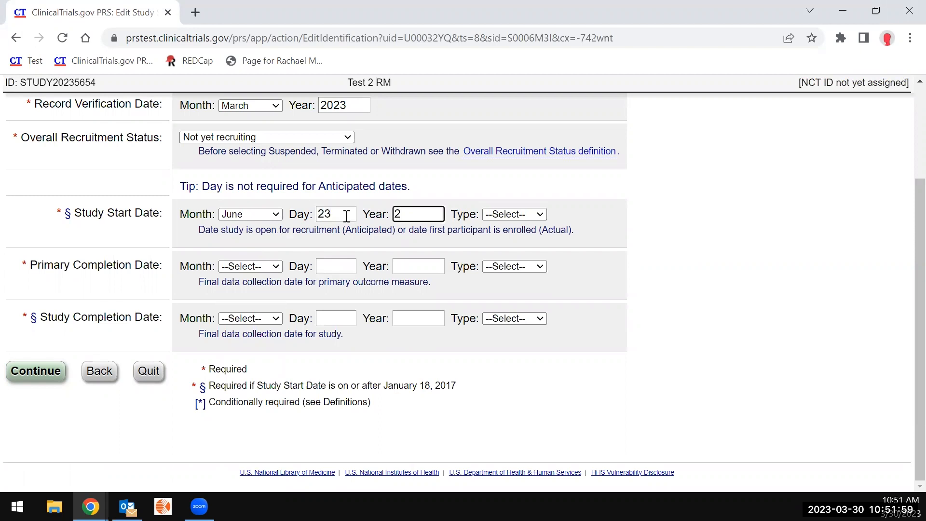
pyautogui.click(524, 215)
pyautogui.click(520, 239)
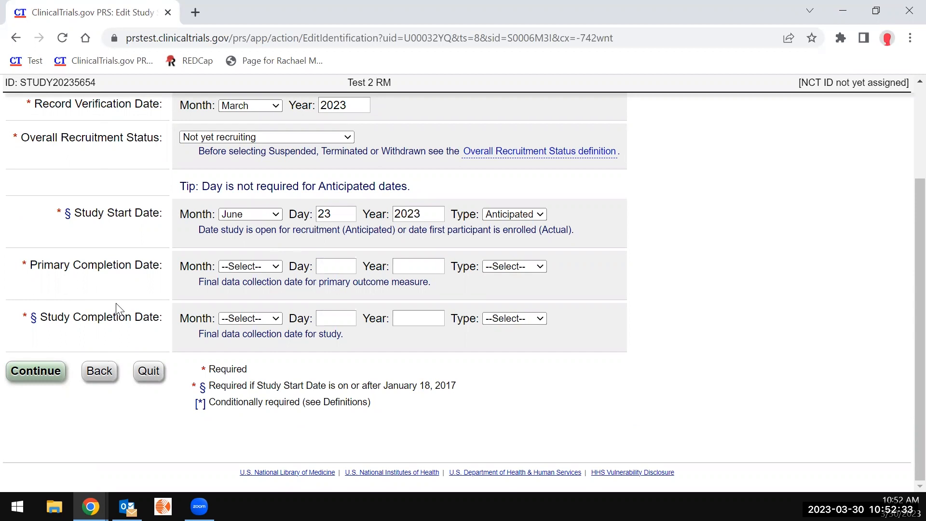
# Save study status and make Sponsor the Responsible Party.
pyautogui.click(40, 381)
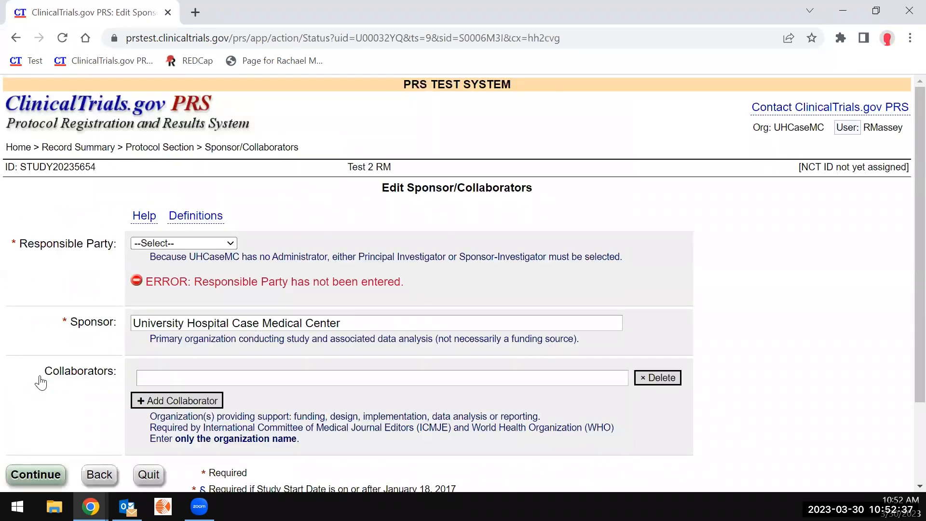
pyautogui.scroll(-1, 41, 382)
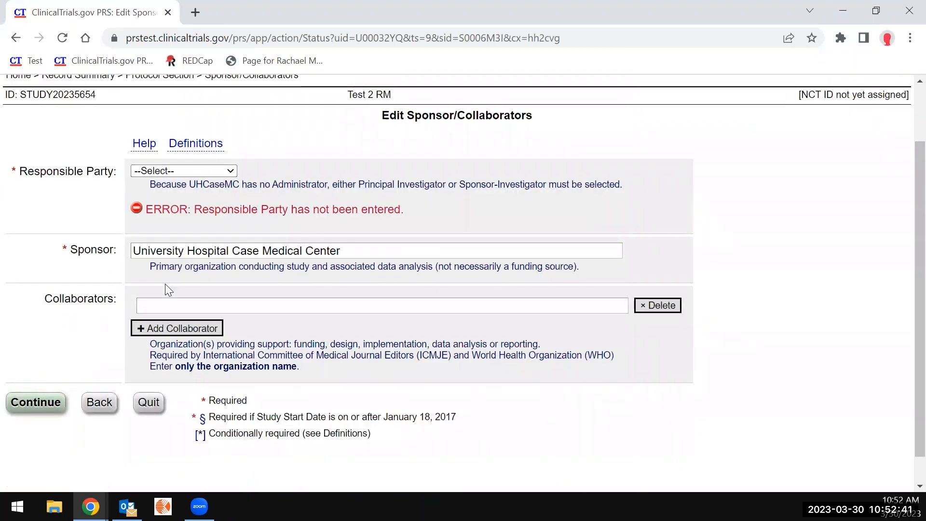
pyautogui.click(230, 171)
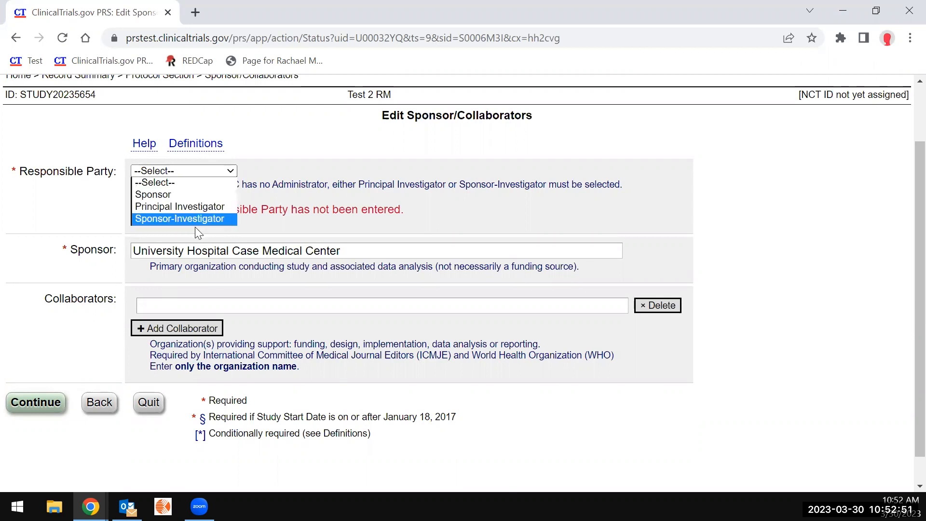
pyautogui.click(181, 195)
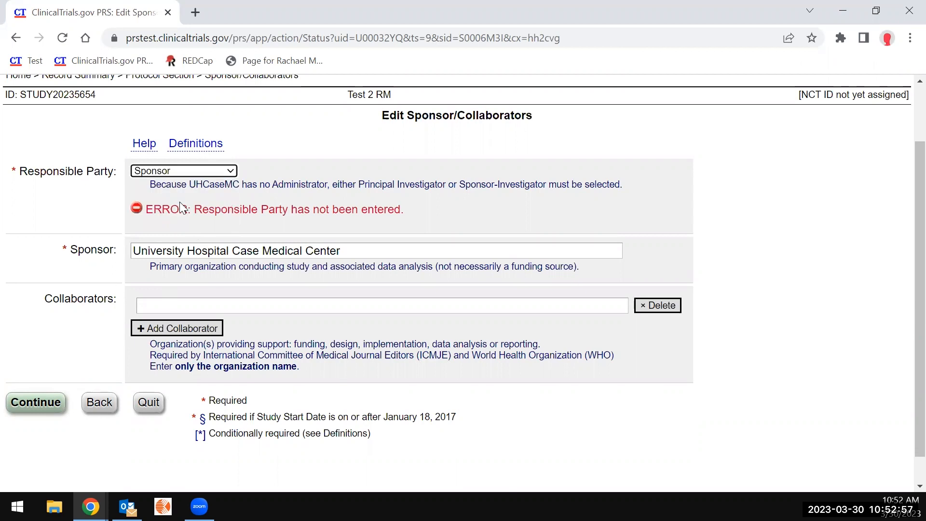
pyautogui.click(53, 412)
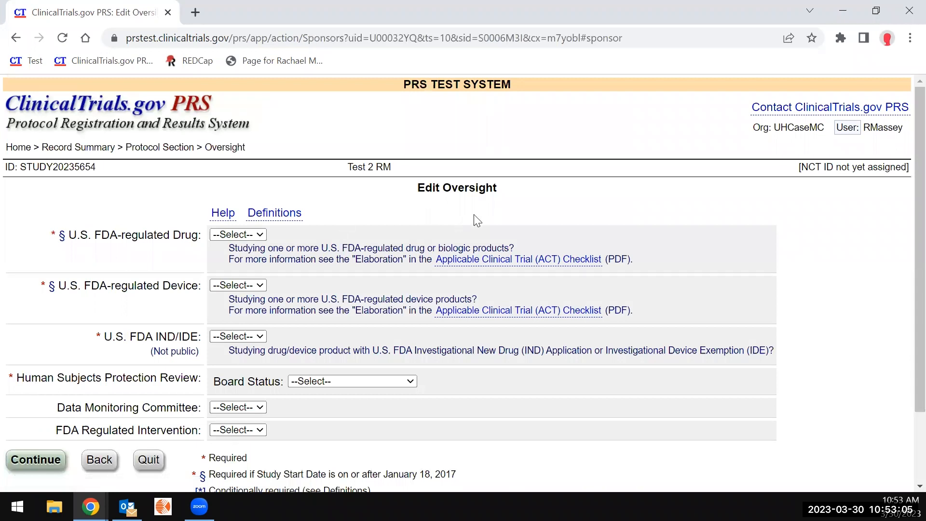
pyautogui.click(239, 235)
# Answer Yes for FDA-regulated drug and No for FDA-regulated device.
pyautogui.click(238, 262)
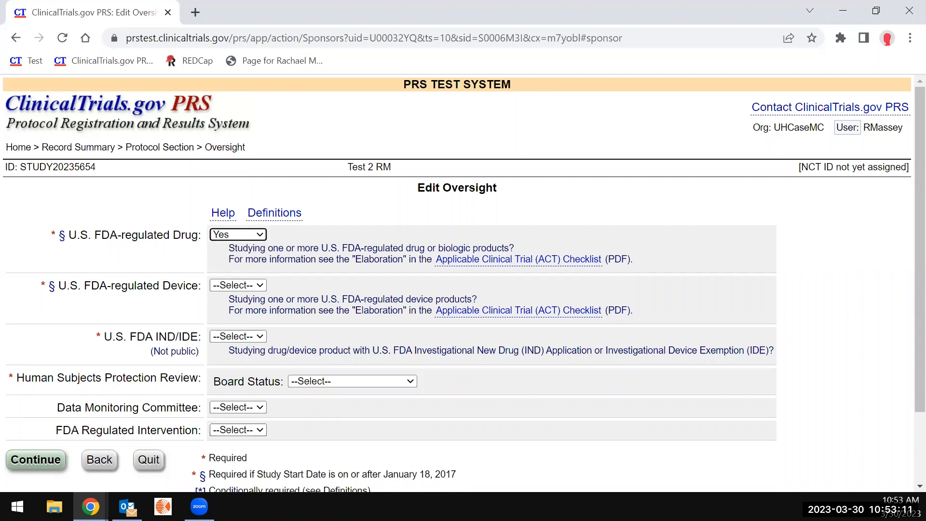
pyautogui.click(258, 285)
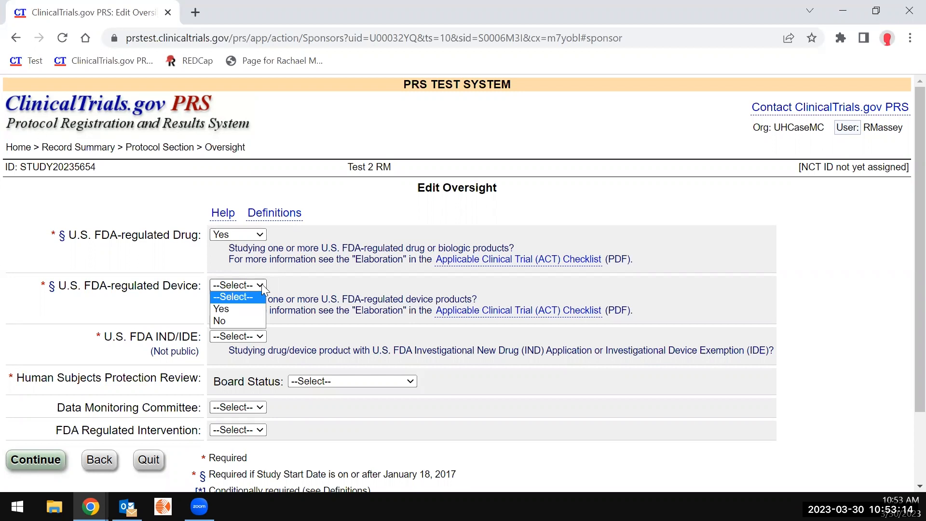
pyautogui.click(248, 309)
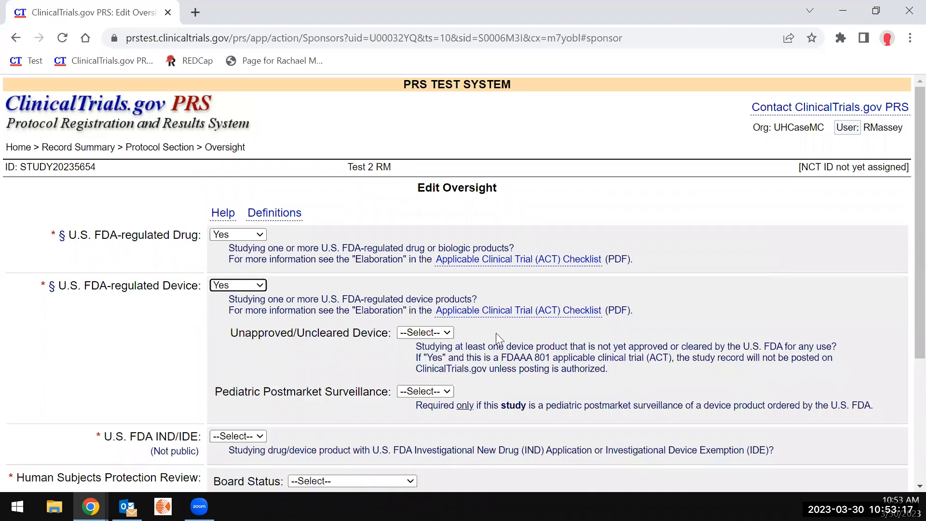
pyautogui.scroll(-1, 496, 333)
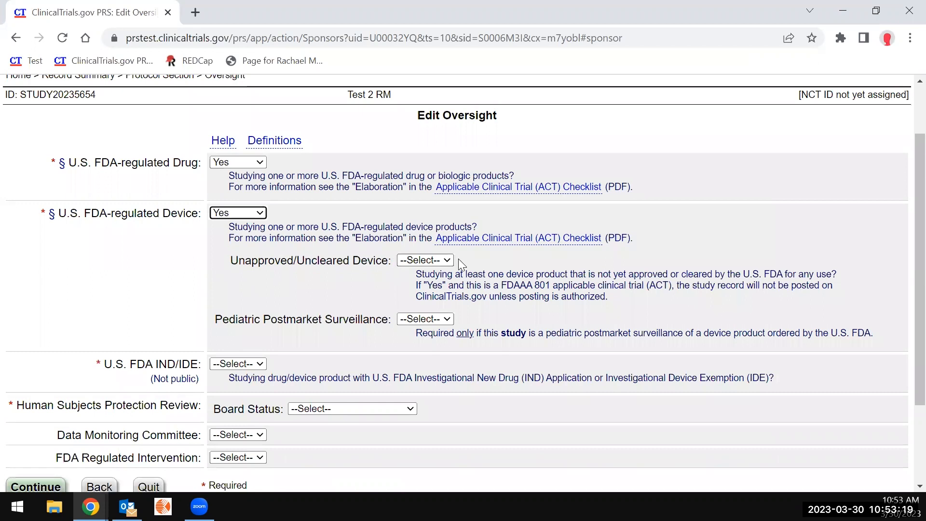
pyautogui.click(257, 217)
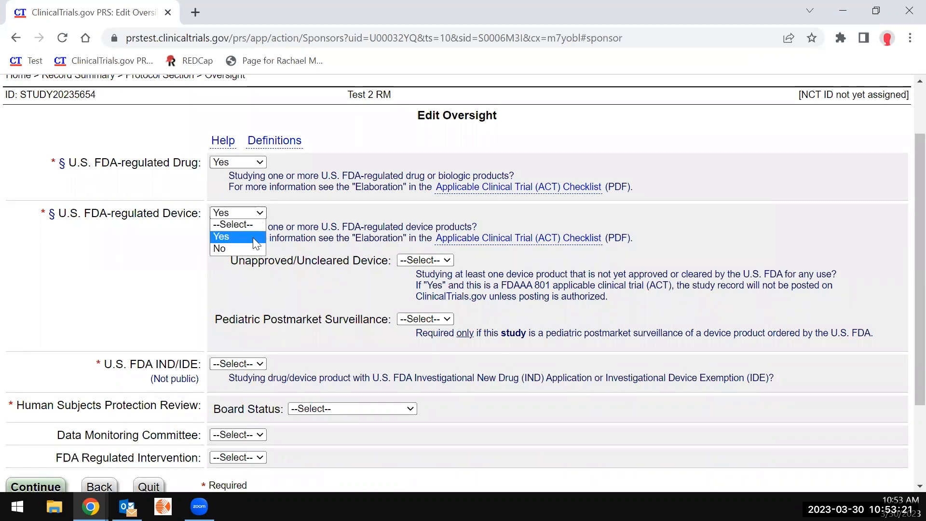
pyautogui.click(252, 248)
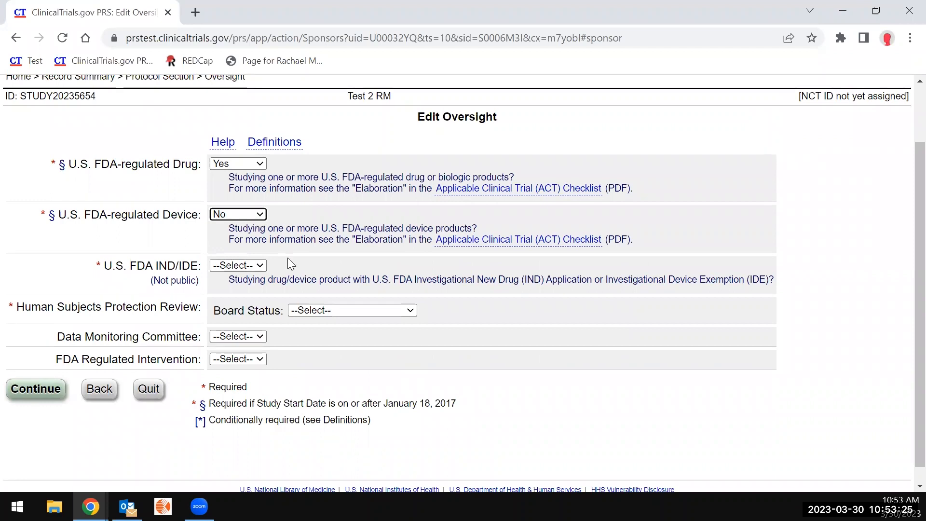
# Set U.S. FDA IND/IDE to Yes and Availability of Expanded Access to No.
pyautogui.click(263, 265)
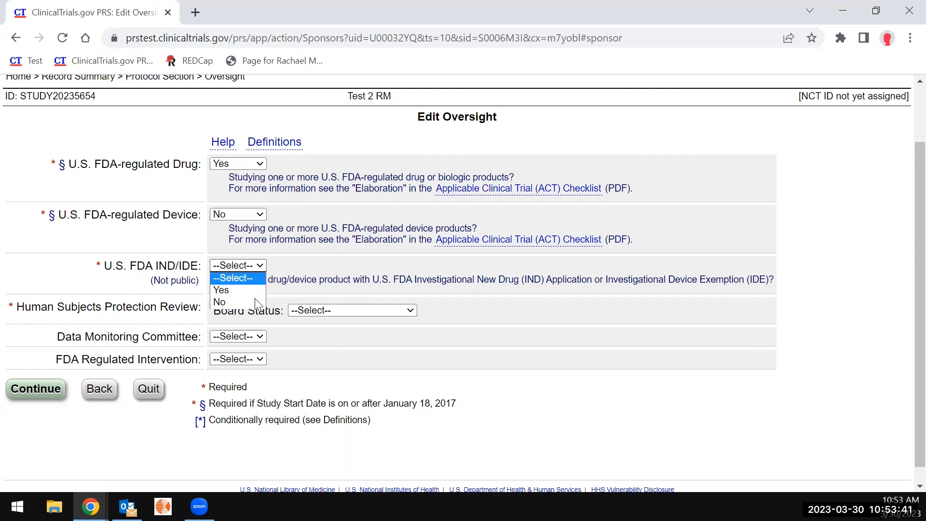
pyautogui.click(258, 303)
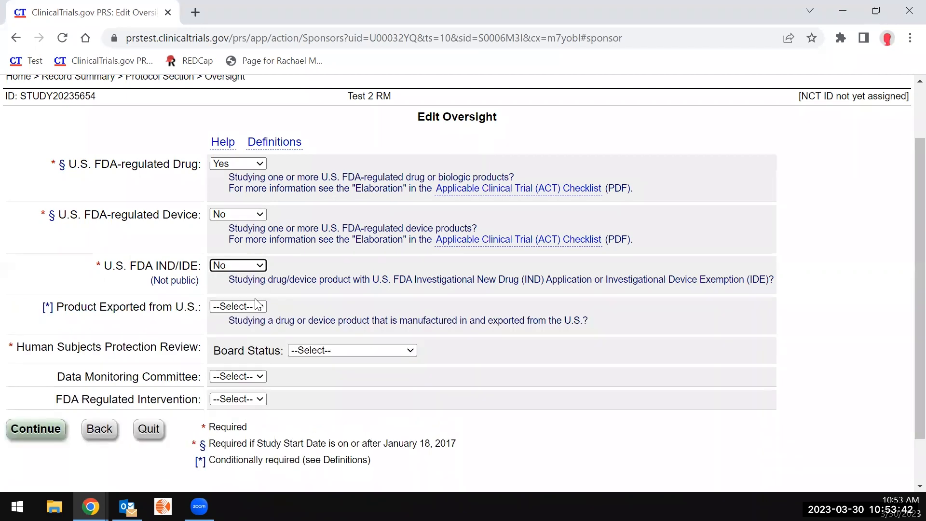
pyautogui.click(258, 267)
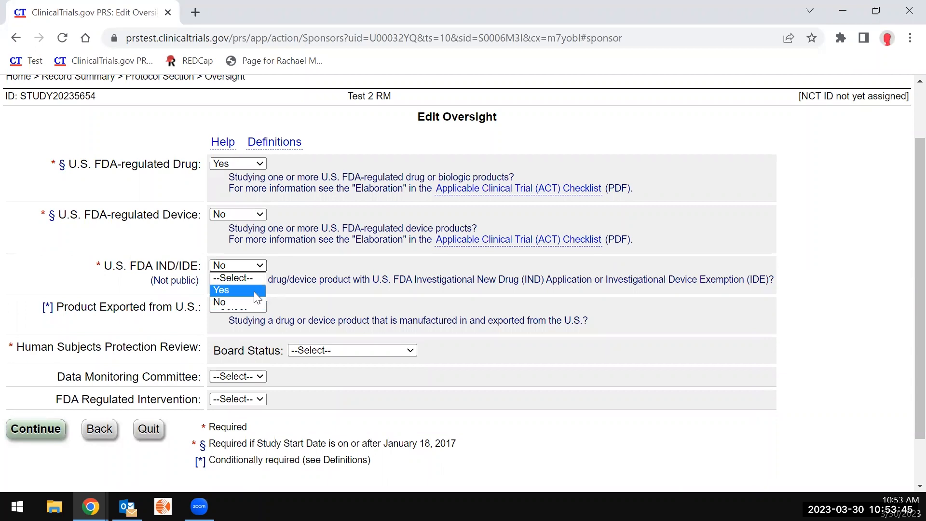
pyautogui.click(253, 291)
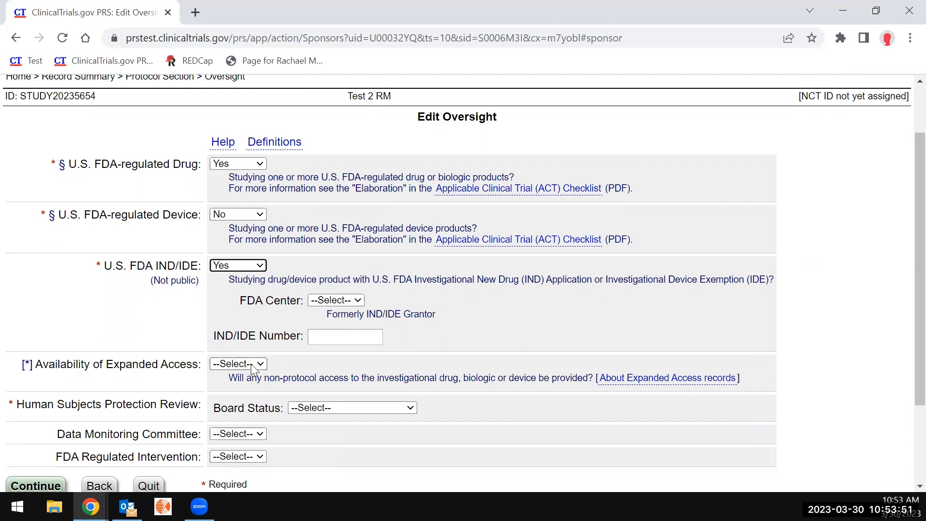
pyautogui.scroll(-2, 255, 367)
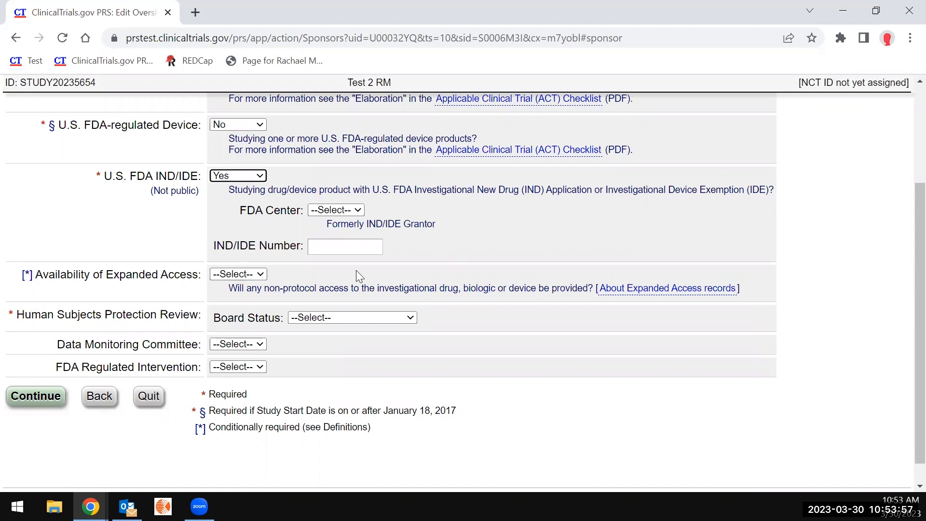
pyautogui.click(263, 274)
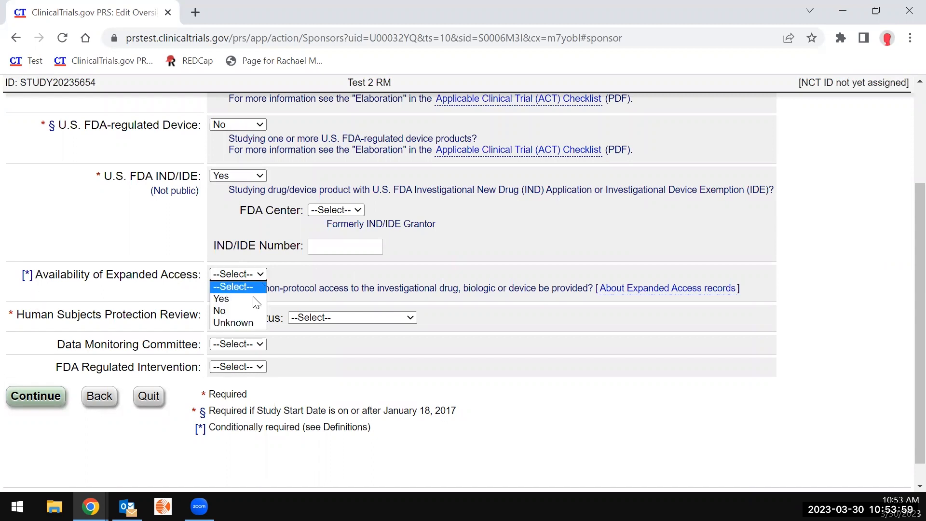
pyautogui.click(246, 310)
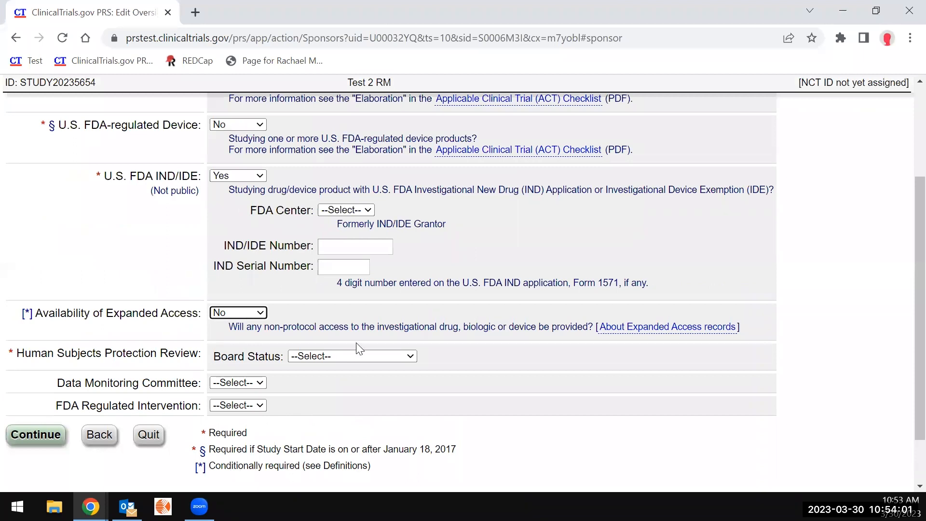
pyautogui.click(357, 357)
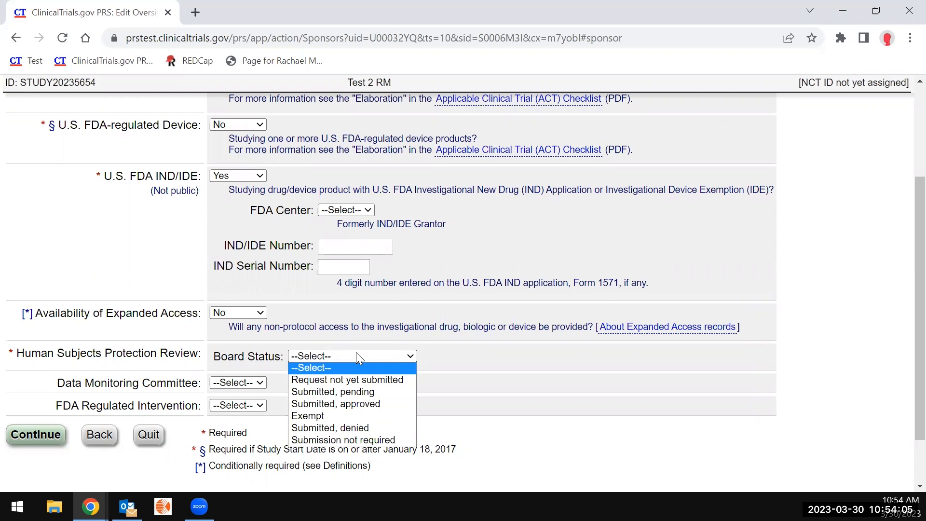
# Set the Human Subjects Protection Review board status to Submitted, approved.
pyautogui.click(369, 396)
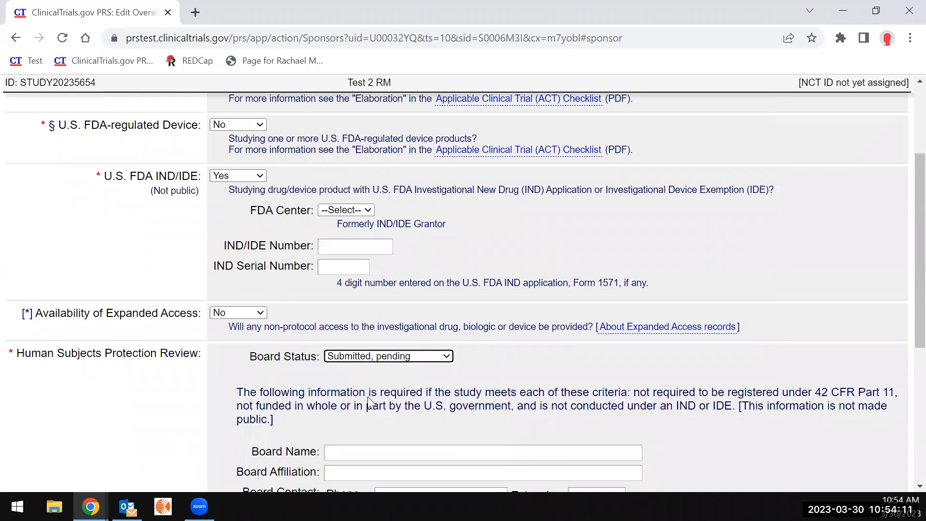
pyautogui.scroll(-1, 369, 396)
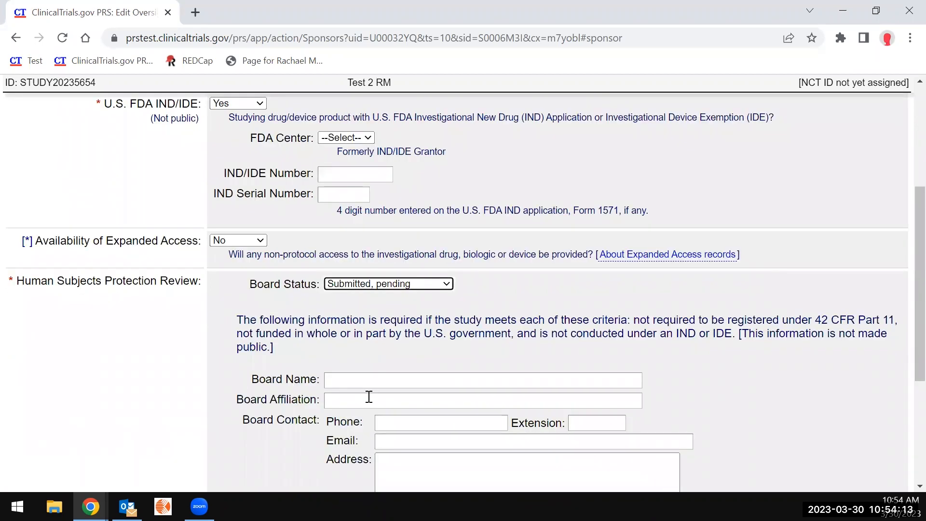
pyautogui.scroll(-3, 369, 396)
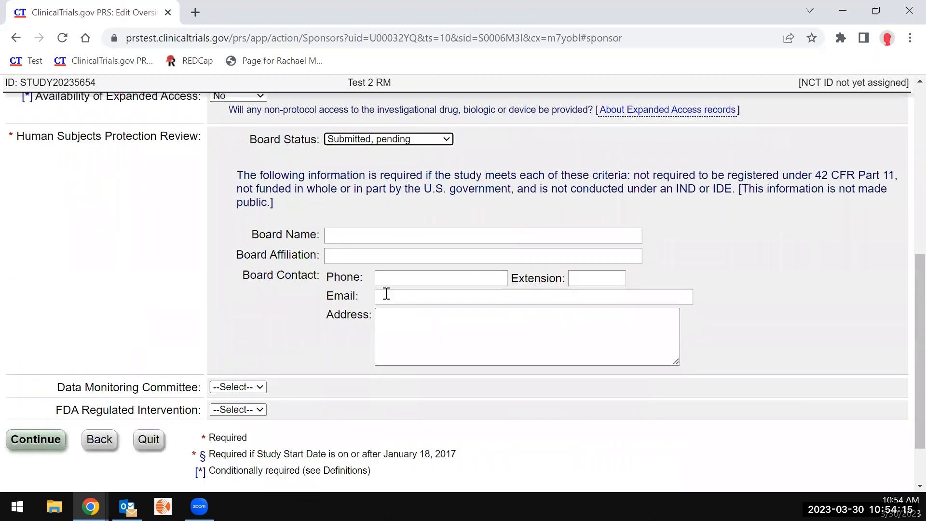
pyautogui.click(426, 140)
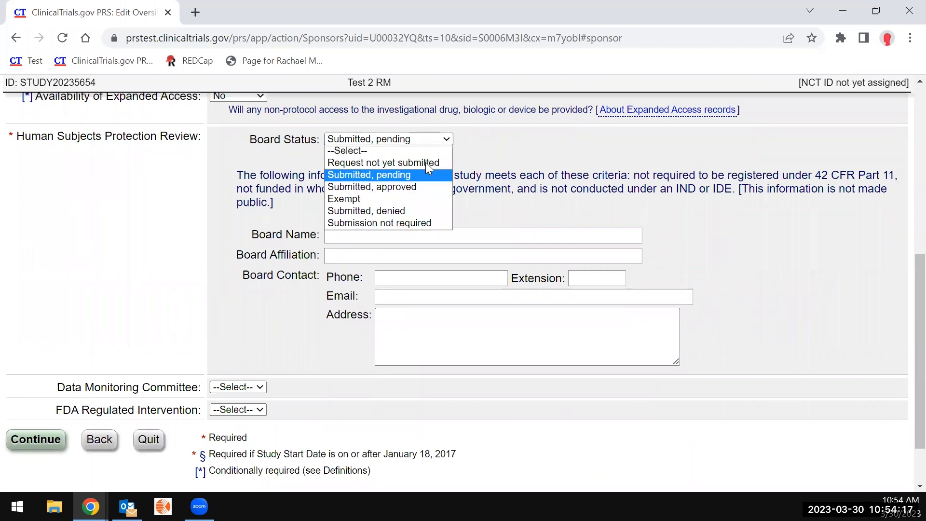
pyautogui.click(400, 186)
pyautogui.click(355, 234)
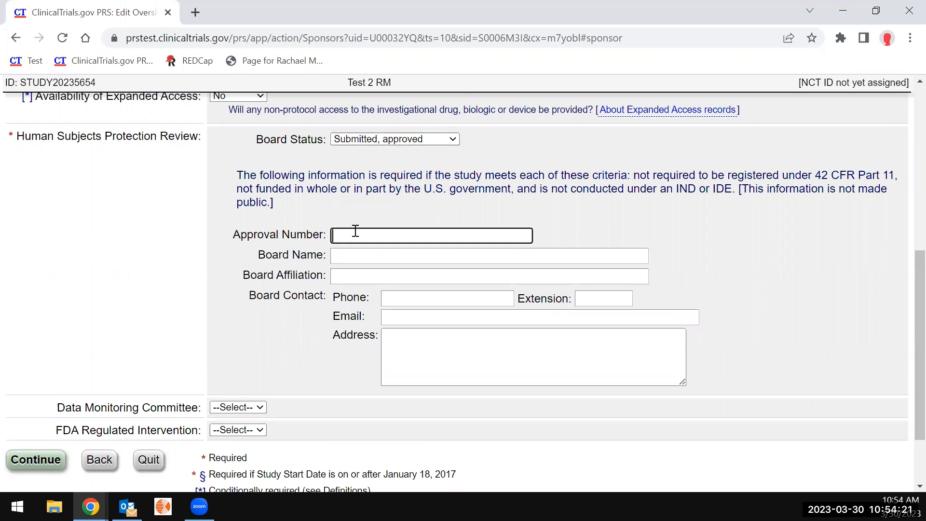
pyautogui.click(341, 253)
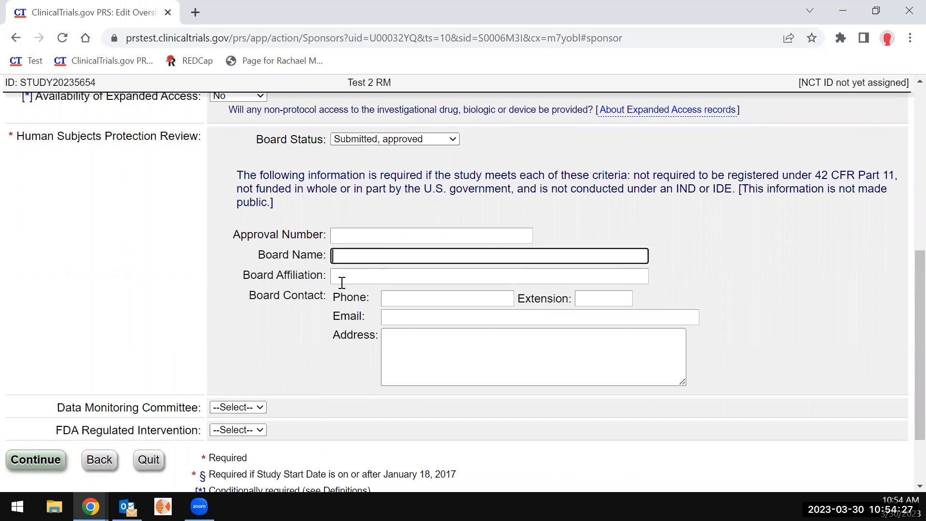
pyautogui.press('Tab')
pyautogui.press('Tab')
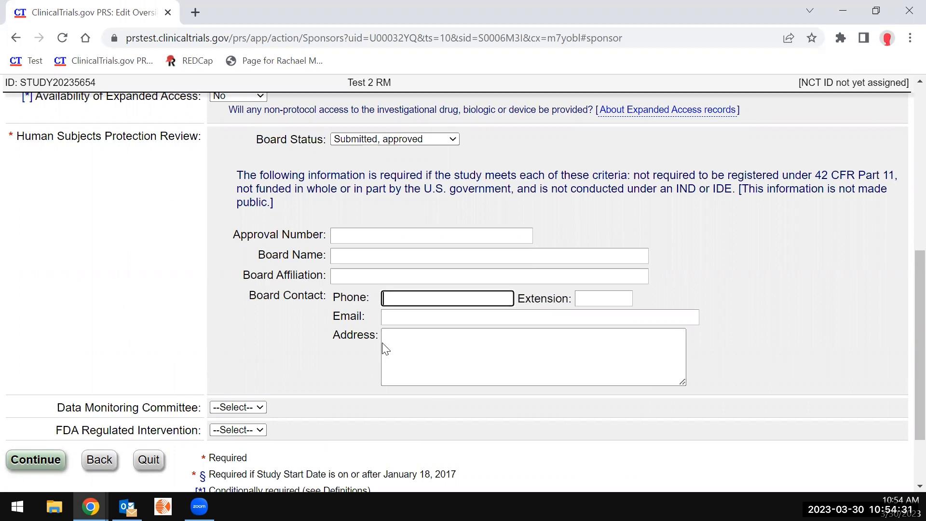
# Leave the Data Monitoring Committee unchanged and save the Oversight page.
pyautogui.scroll(-2, 382, 347)
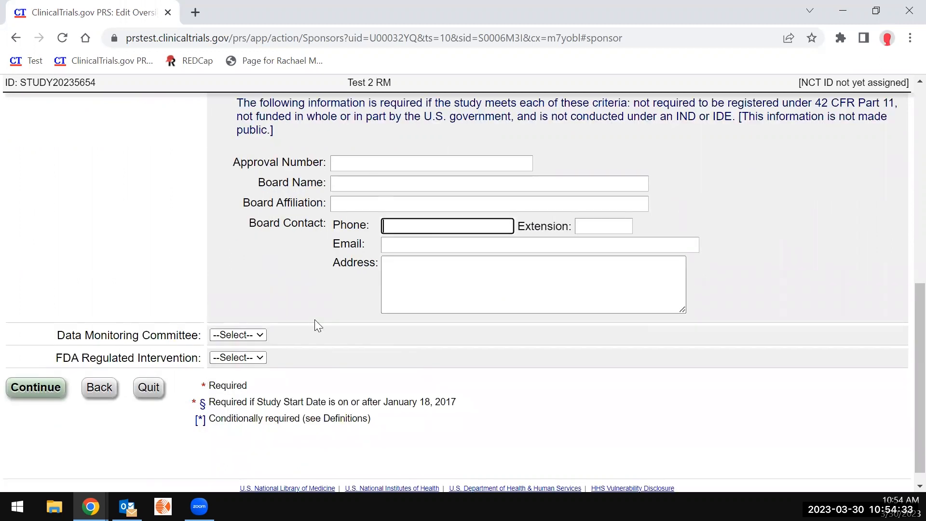
pyautogui.click(258, 335)
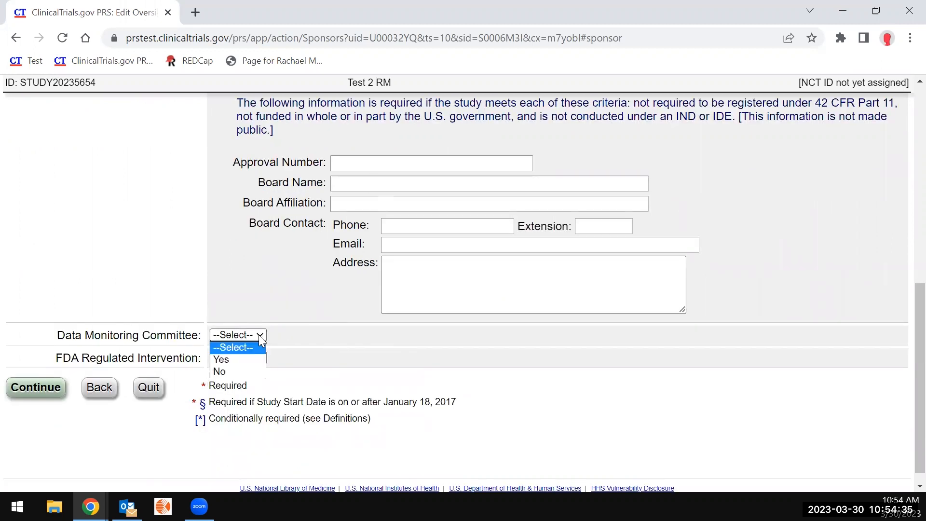
pyautogui.click(258, 334)
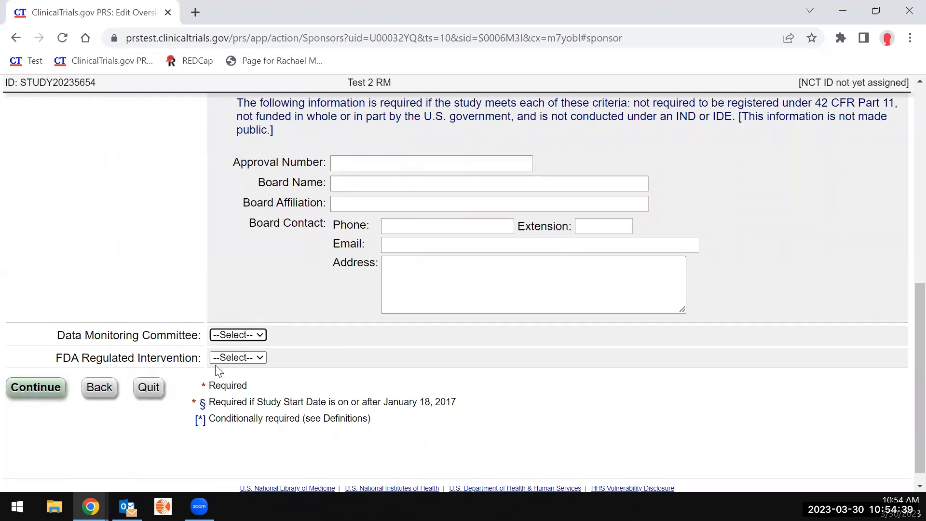
pyautogui.click(48, 387)
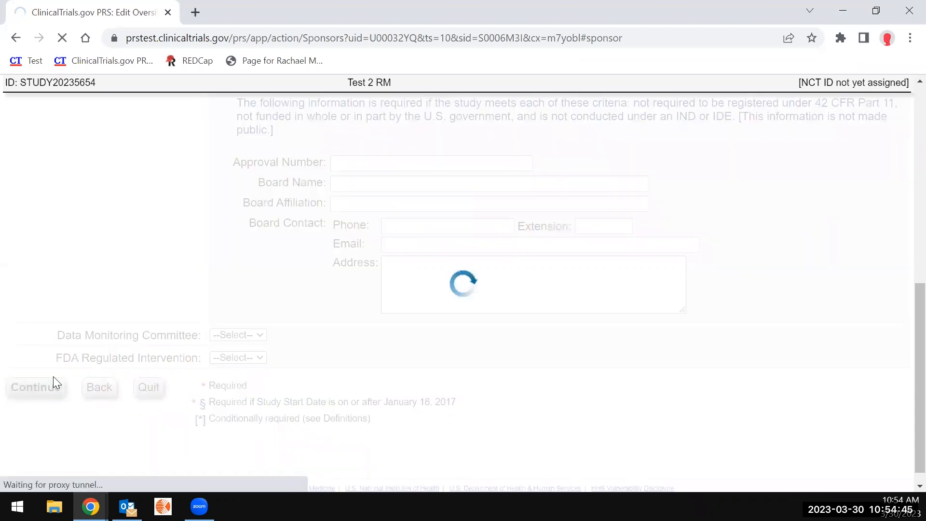
# Visit the Brief Summary and Detailed Description boxes, then save the Study Description.
pyautogui.scroll(-1, 56, 382)
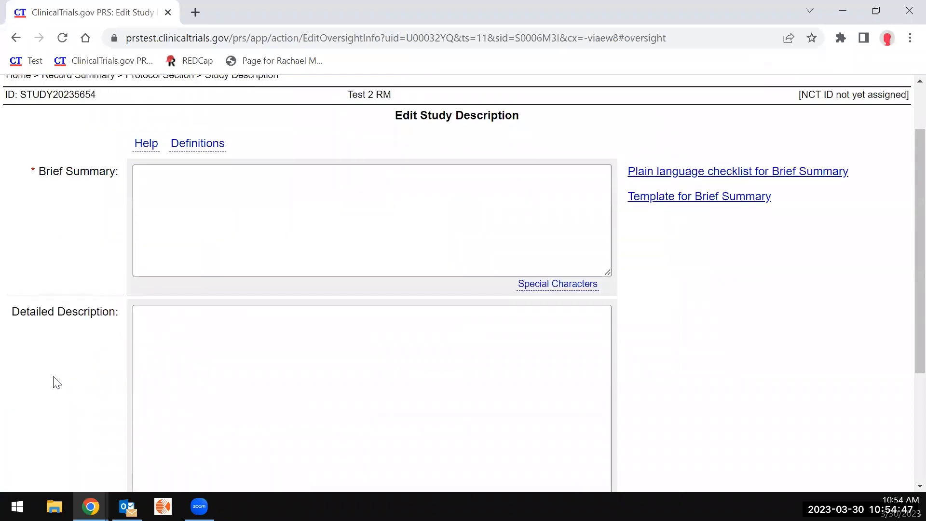
pyautogui.click(289, 222)
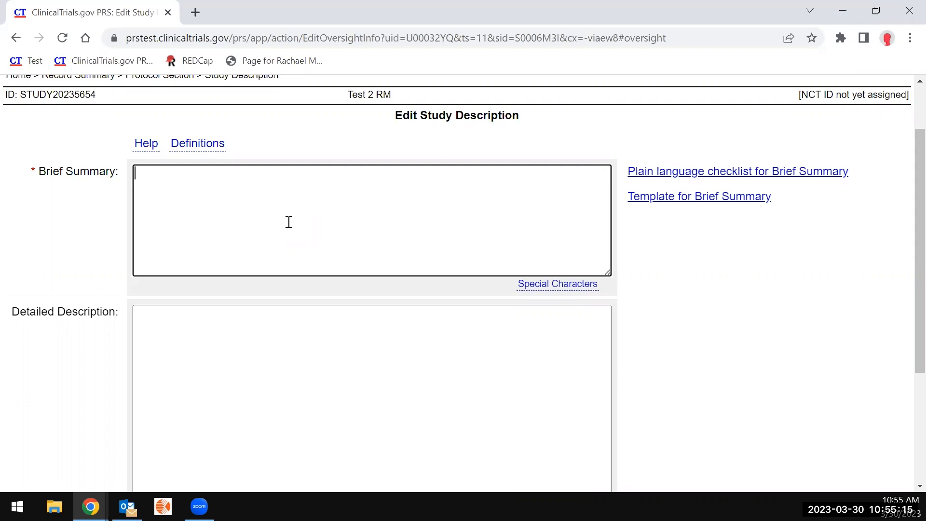
pyautogui.scroll(-3, 267, 220)
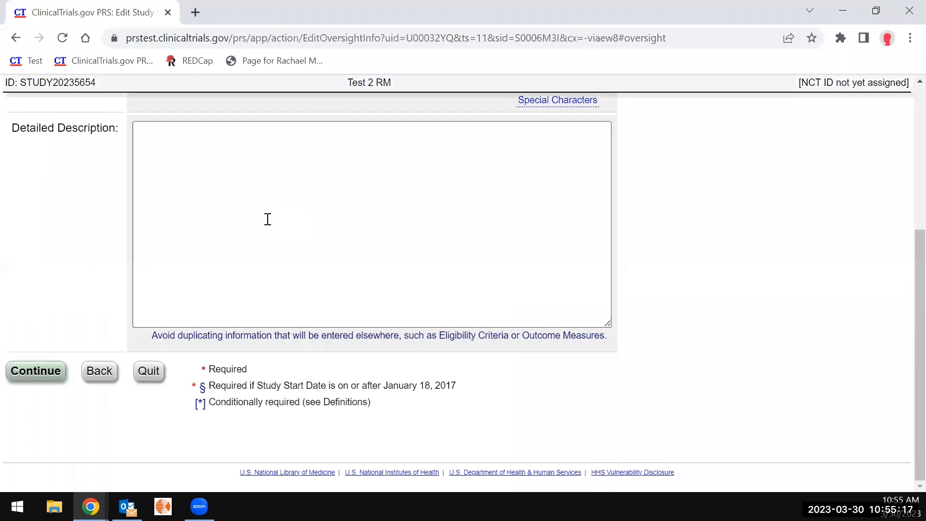
pyautogui.scroll(5, 267, 219)
pyautogui.click(216, 306)
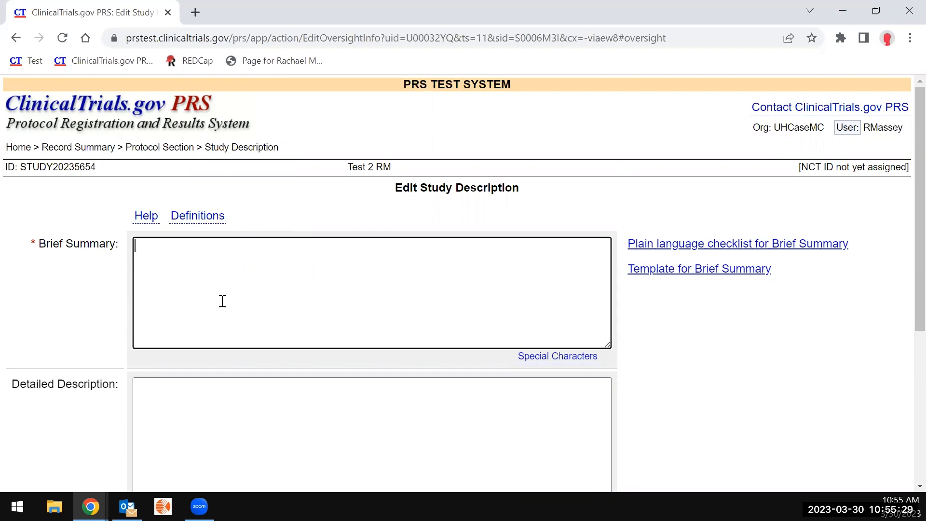
pyautogui.scroll(-3, 222, 299)
pyautogui.click(242, 271)
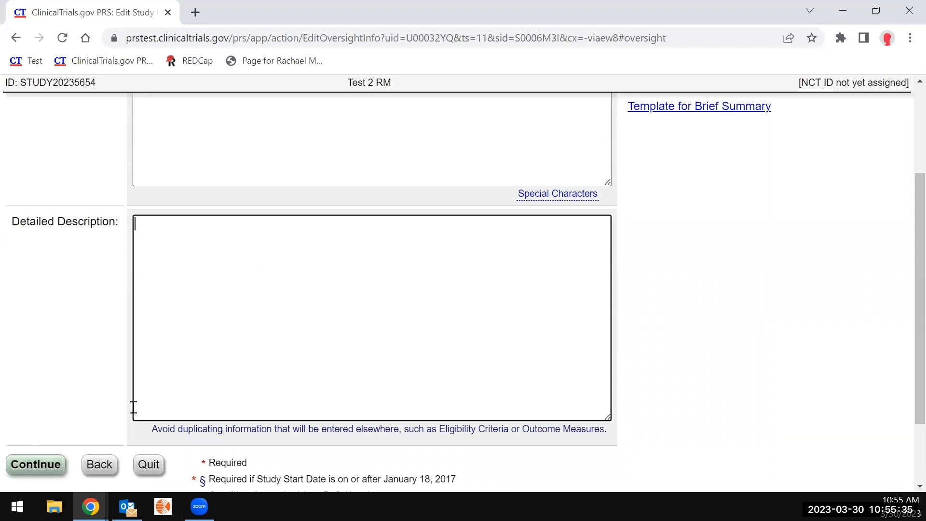
pyautogui.click(48, 479)
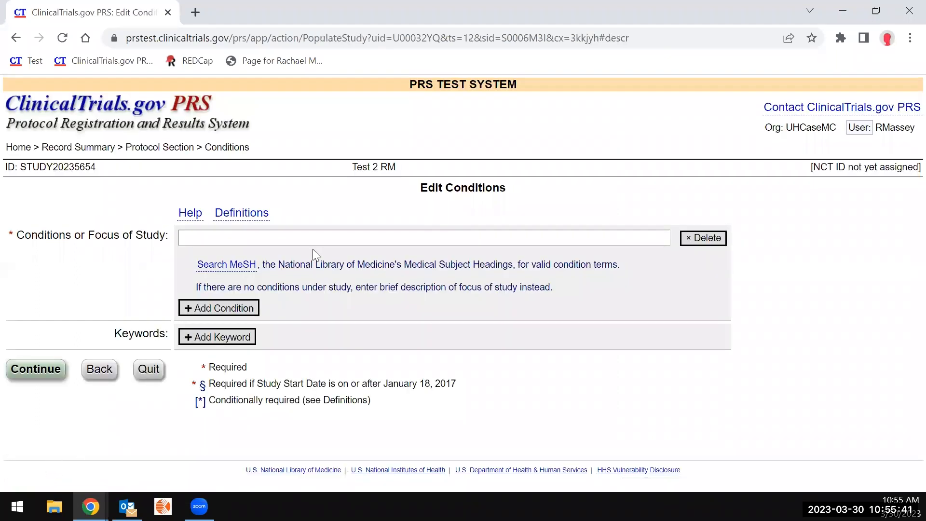
# Leave Conditions empty and continue to the Interventional Study Design page.
pyautogui.click(317, 241)
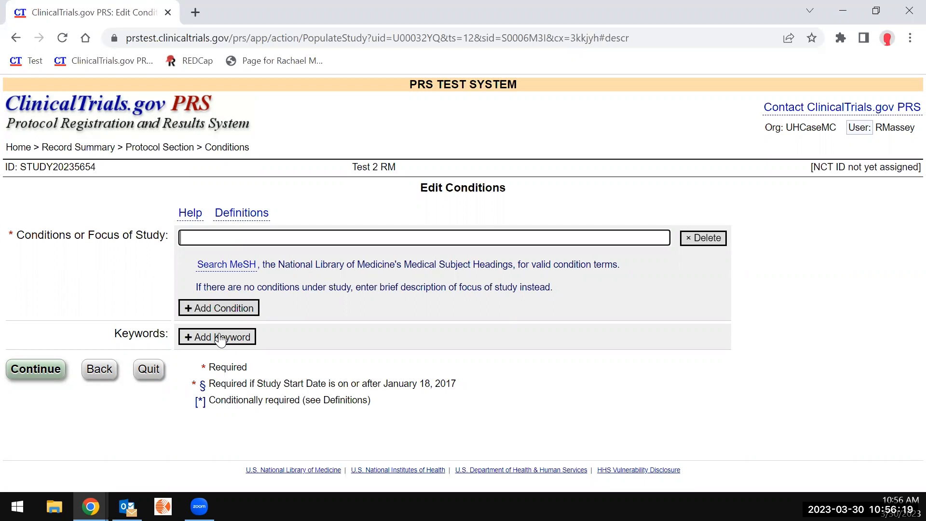
pyautogui.click(45, 369)
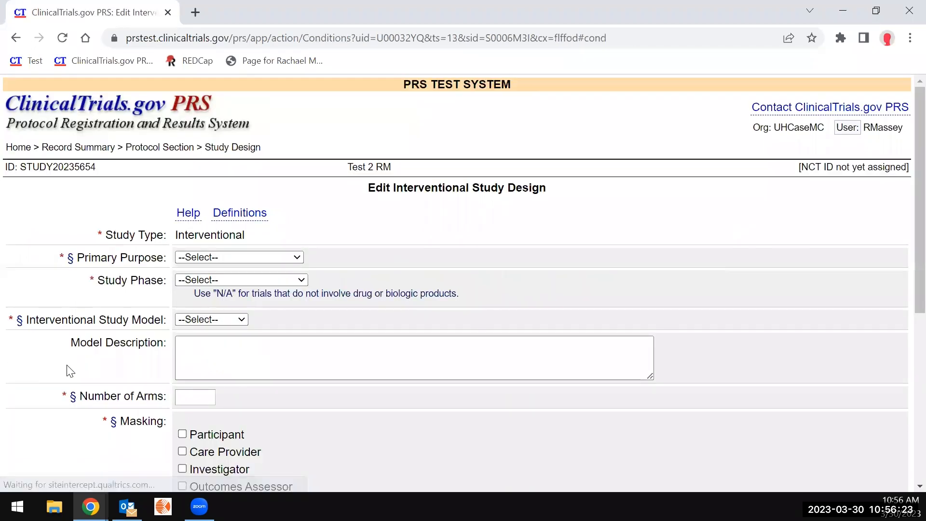
# Review the Primary Purpose options and the study design field definitions without changing anything.
pyautogui.scroll(-1, 70, 371)
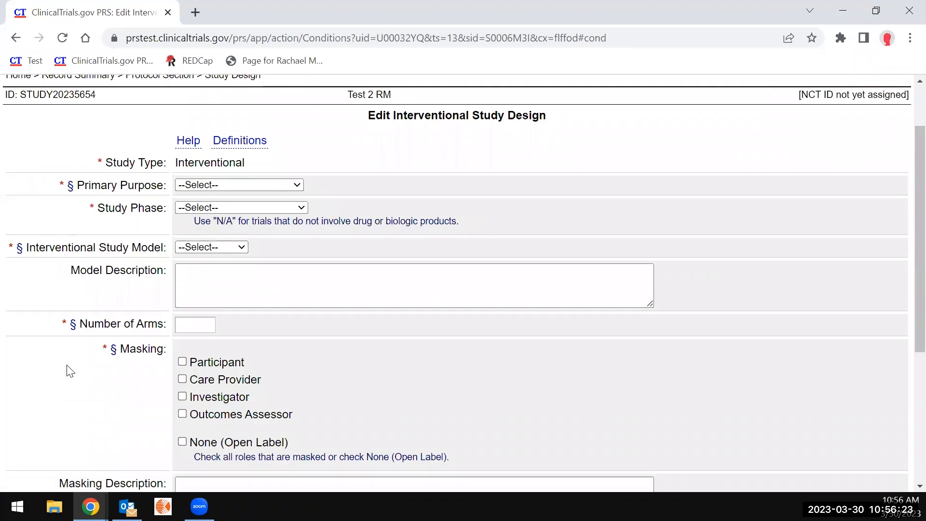
pyautogui.click(297, 186)
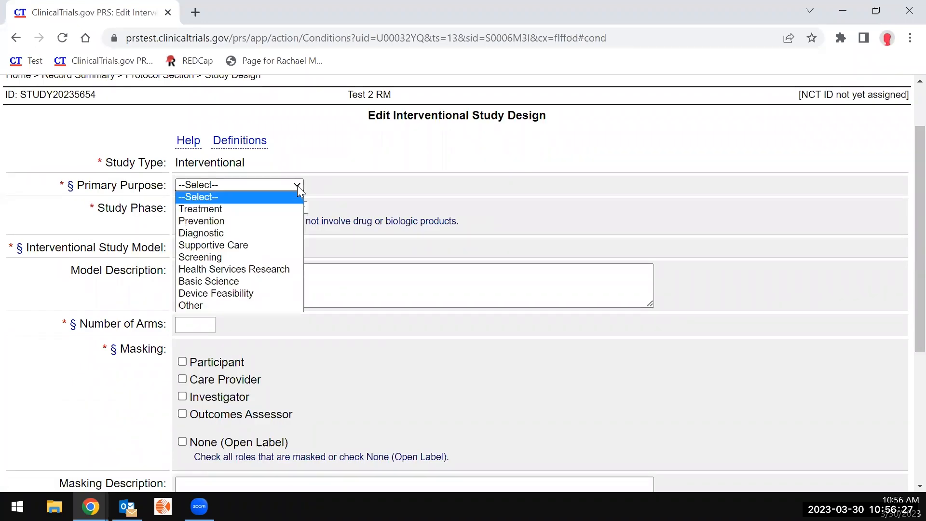
pyautogui.click(258, 151)
pyautogui.click(254, 144)
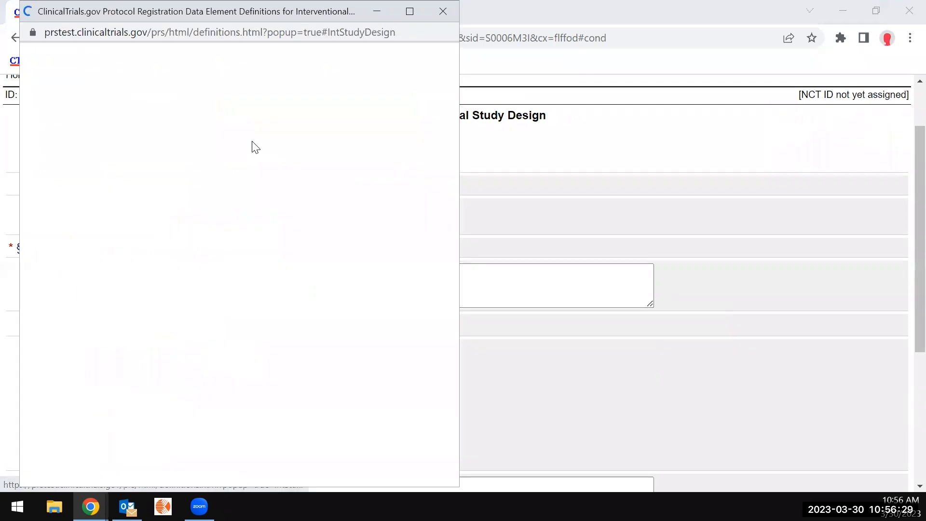
pyautogui.scroll(-3, 251, 145)
pyautogui.scroll(3, 252, 145)
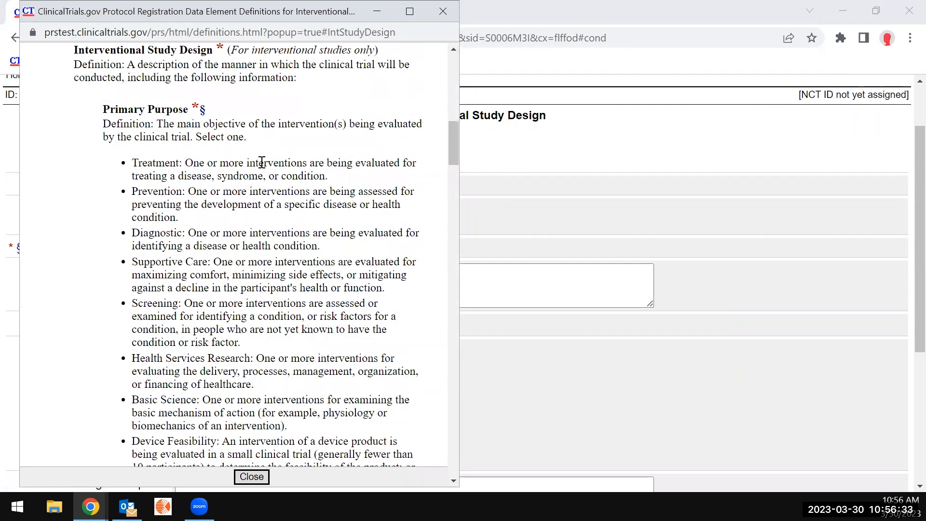
pyautogui.scroll(-4, 249, 311)
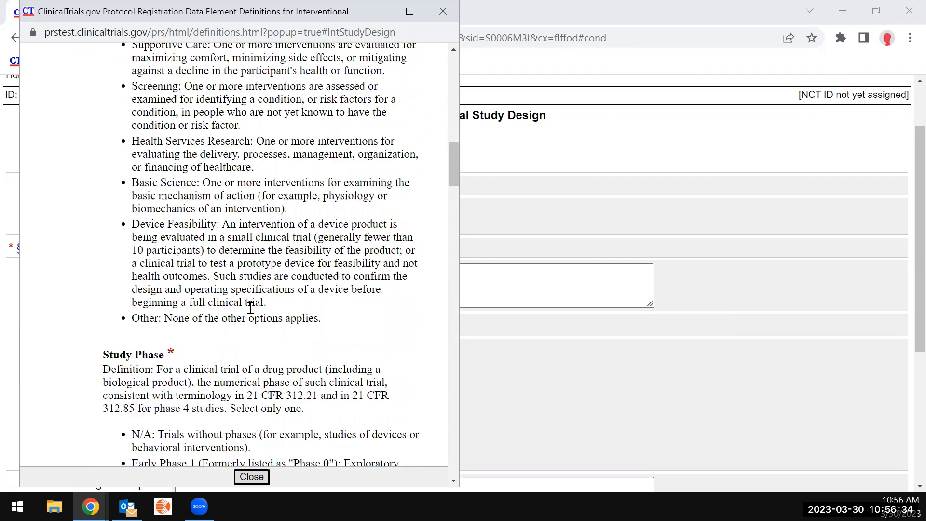
pyautogui.click(444, 10)
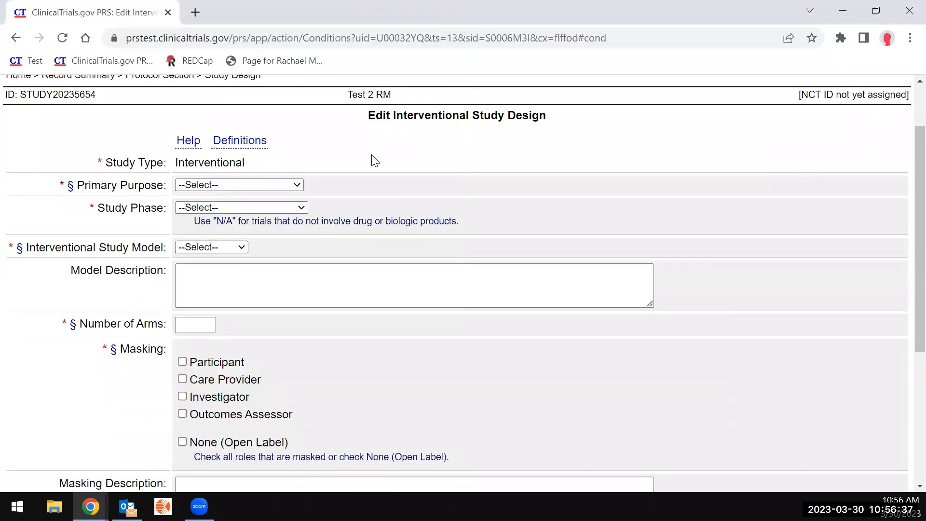
# Set Study Phase to N/A, leaving Interventional Study Model and Allocation unchanged.
pyautogui.click(303, 209)
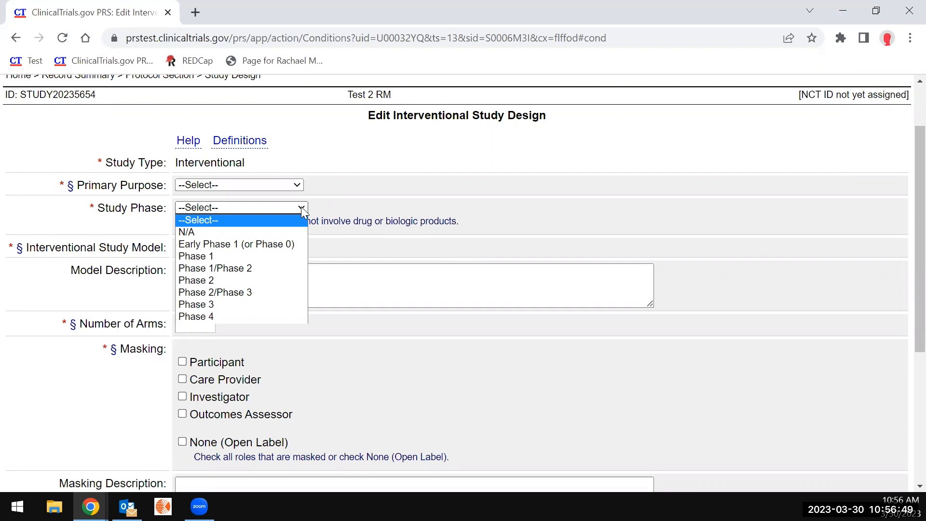
pyautogui.click(303, 236)
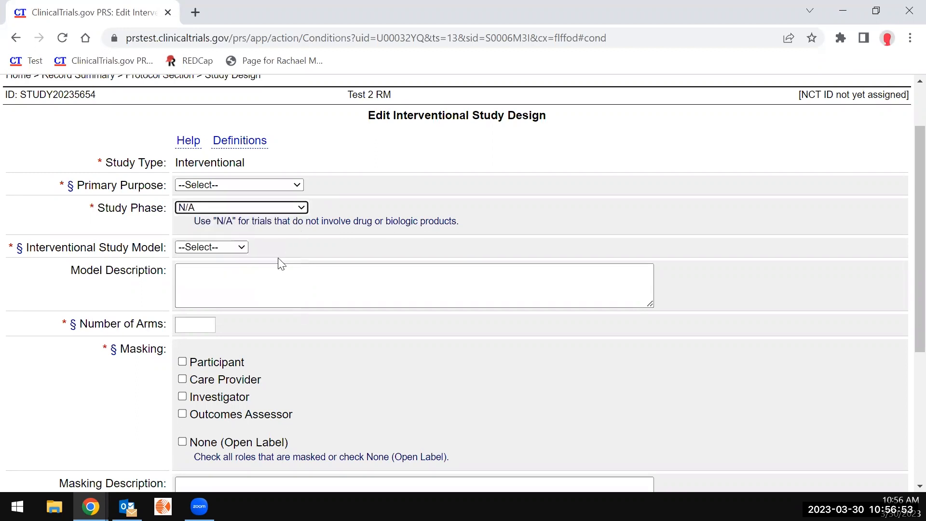
pyautogui.click(240, 248)
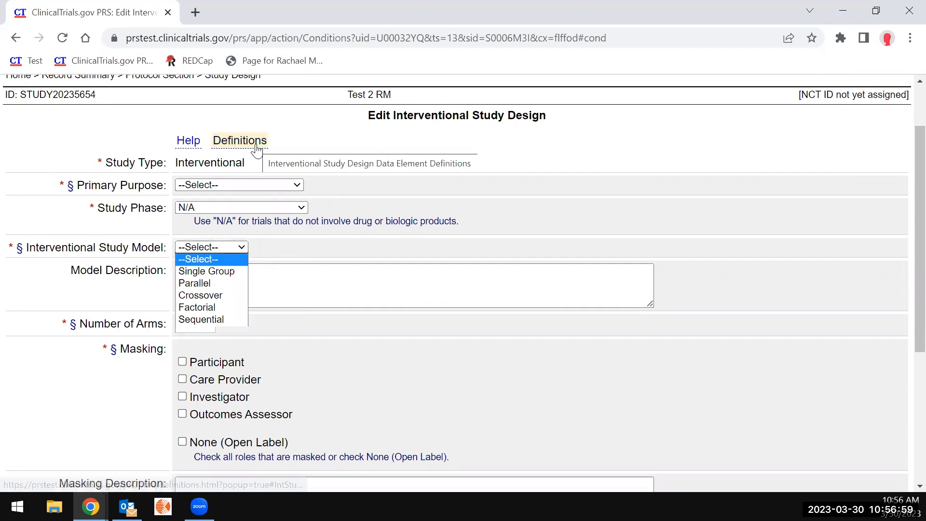
pyautogui.click(287, 245)
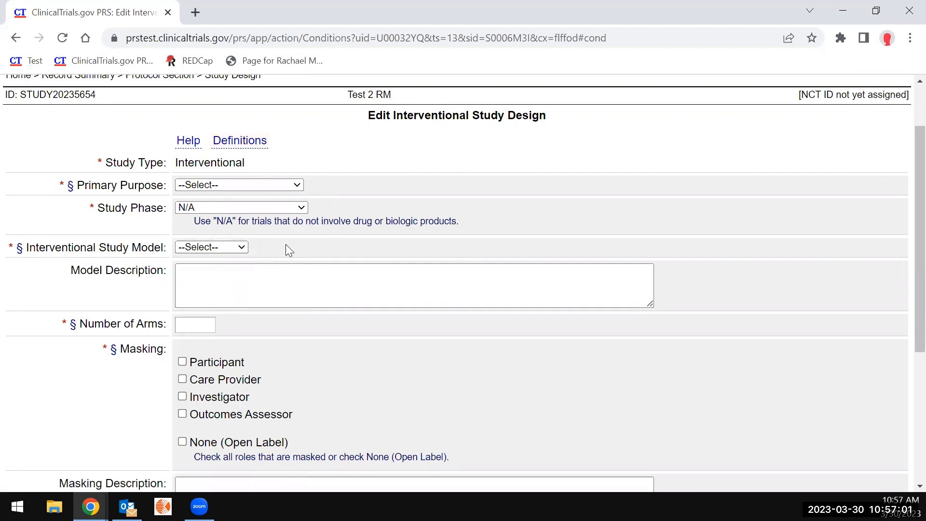
pyautogui.scroll(-2, 249, 308)
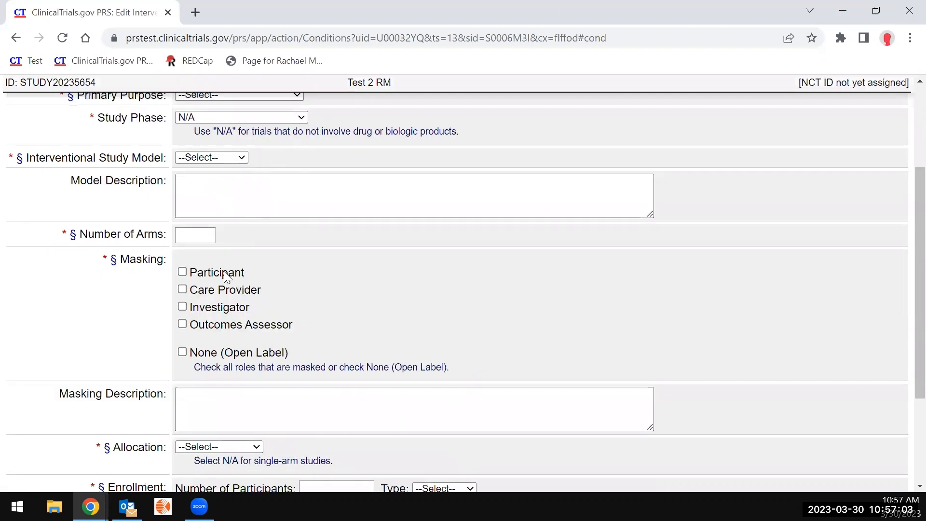
pyautogui.scroll(-1, 224, 271)
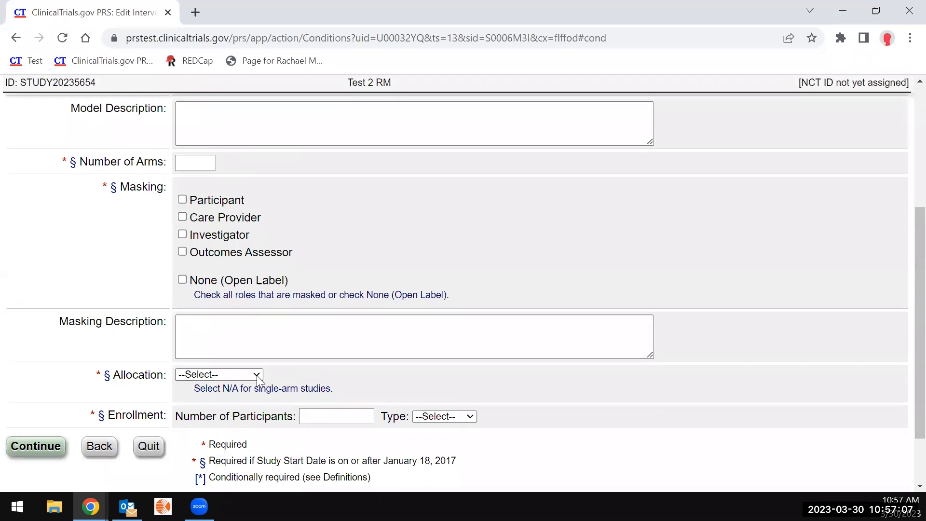
pyautogui.click(256, 375)
pyautogui.click(256, 375)
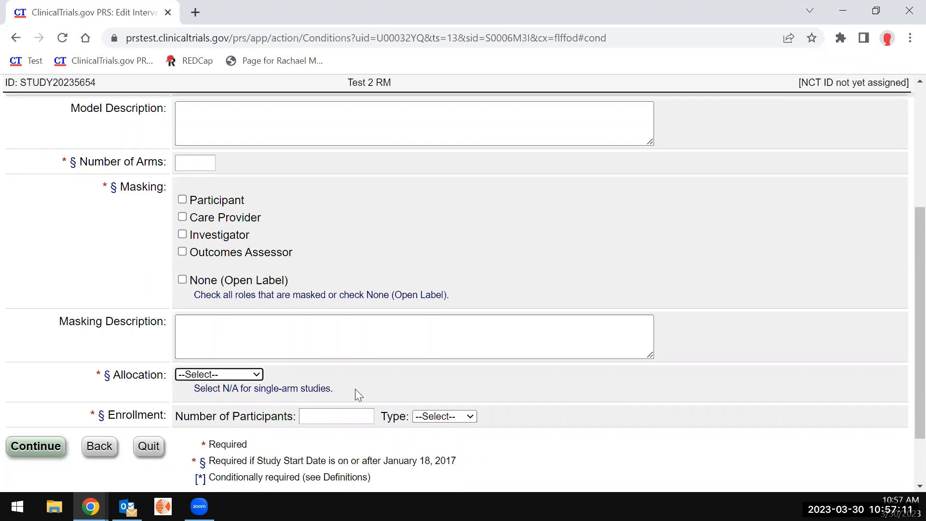
pyautogui.scroll(-2, 371, 391)
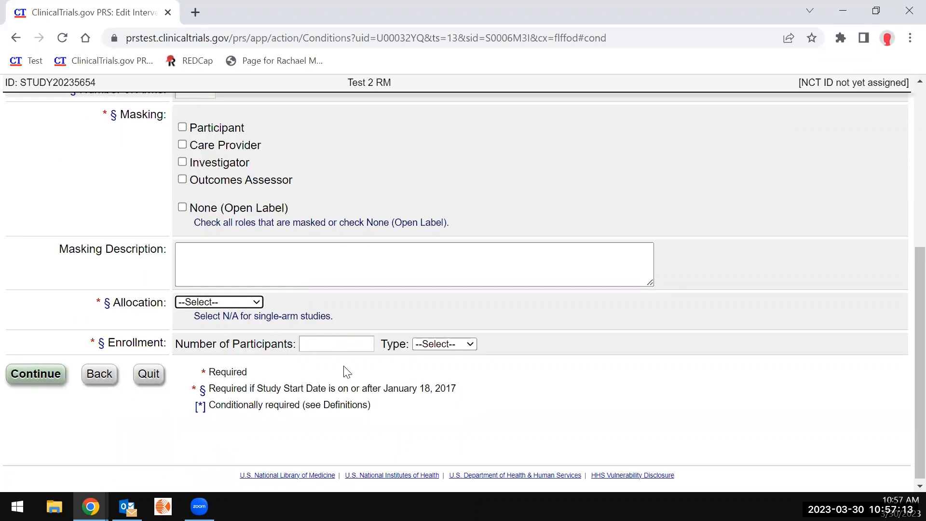
# Enter an enrollment of 250 participants as Anticipated and save the study design.
pyautogui.click(329, 339)
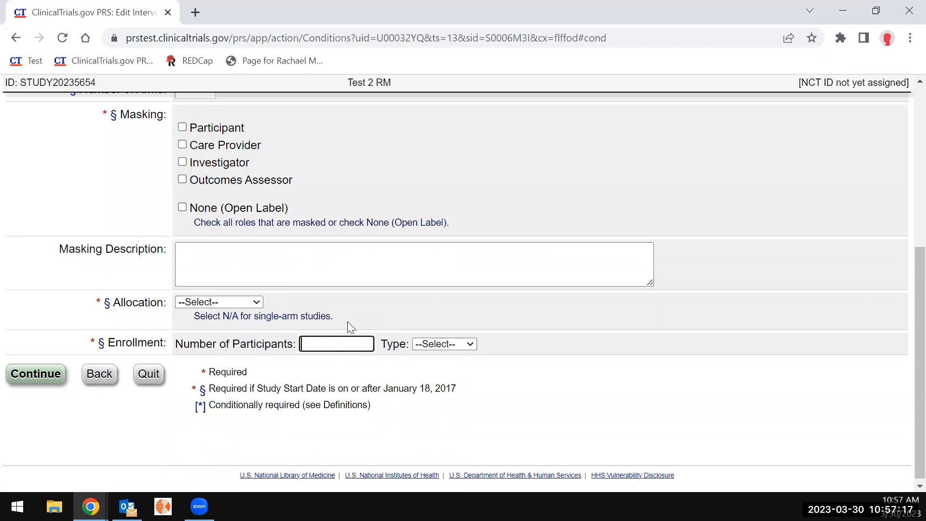
pyautogui.write('250')
pyautogui.click(470, 343)
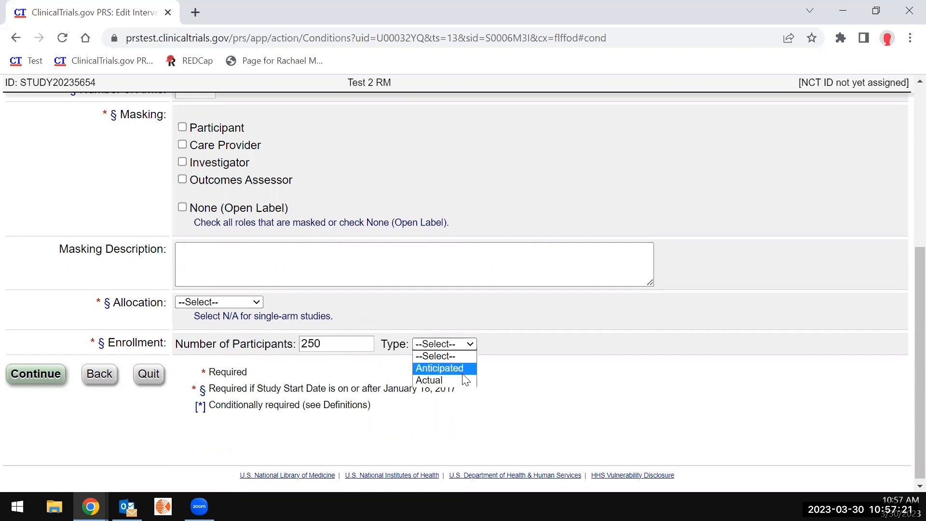
pyautogui.click(453, 365)
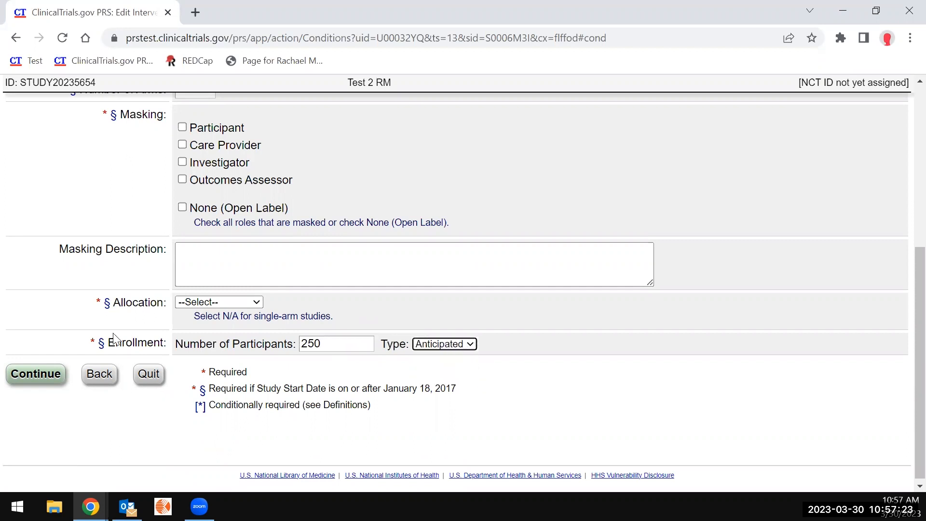
pyautogui.click(44, 378)
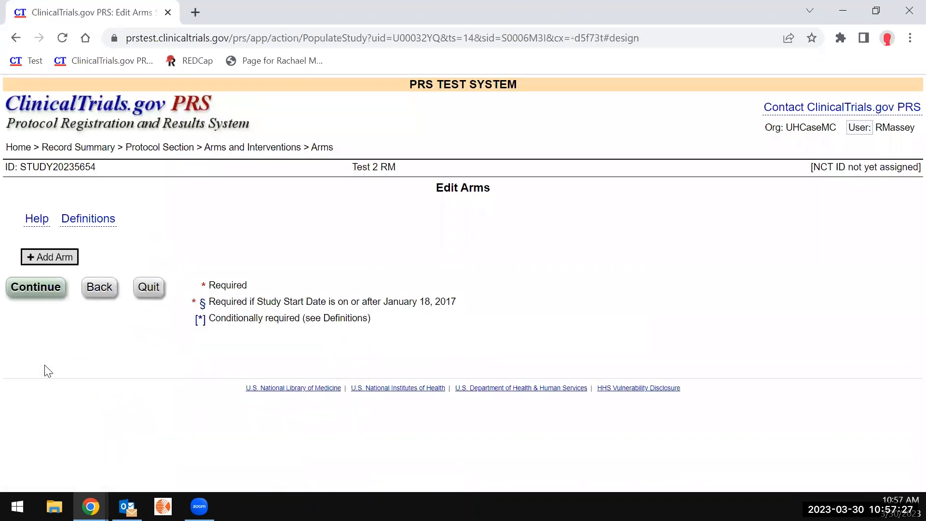
# Add a first arm titled 'Removeral Arm'.
pyautogui.click(51, 255)
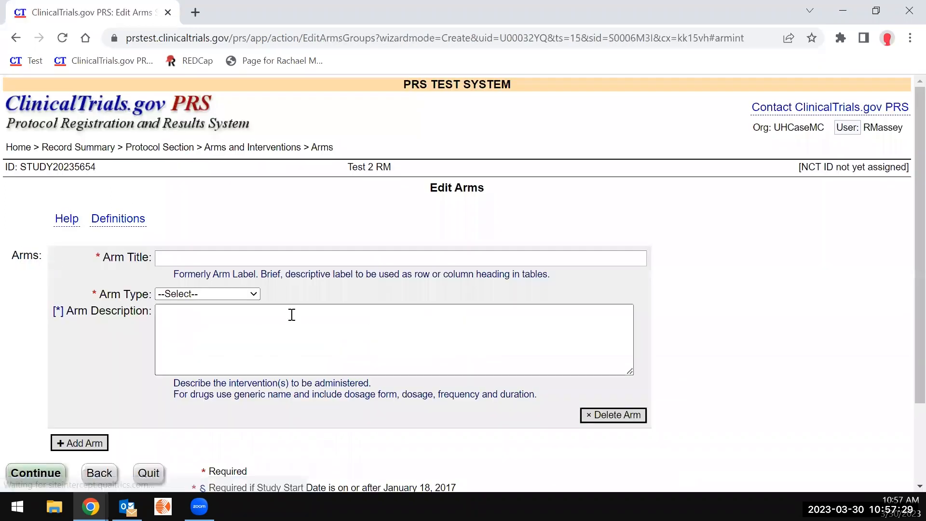
pyautogui.click(236, 258)
pyautogui.write('Removel')
pyautogui.press('BackSpace')
pyautogui.write('ral')
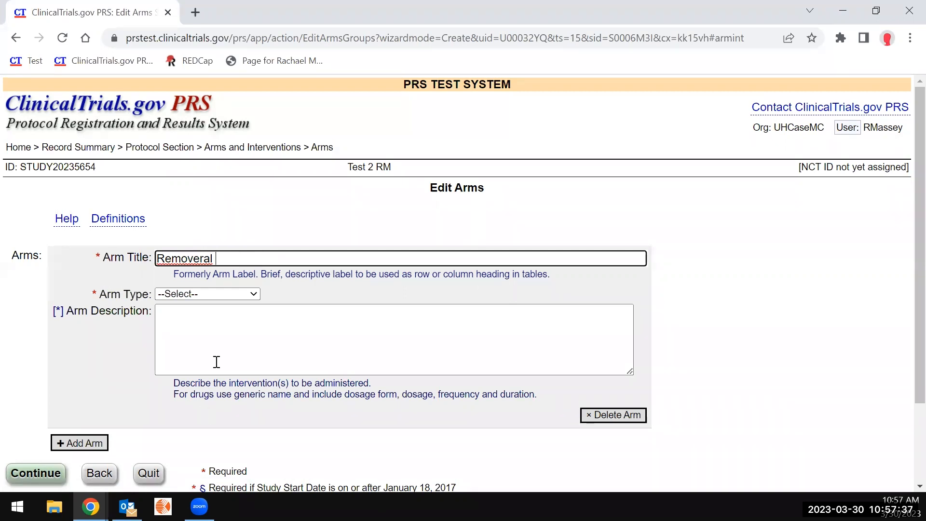
pyautogui.click(220, 312)
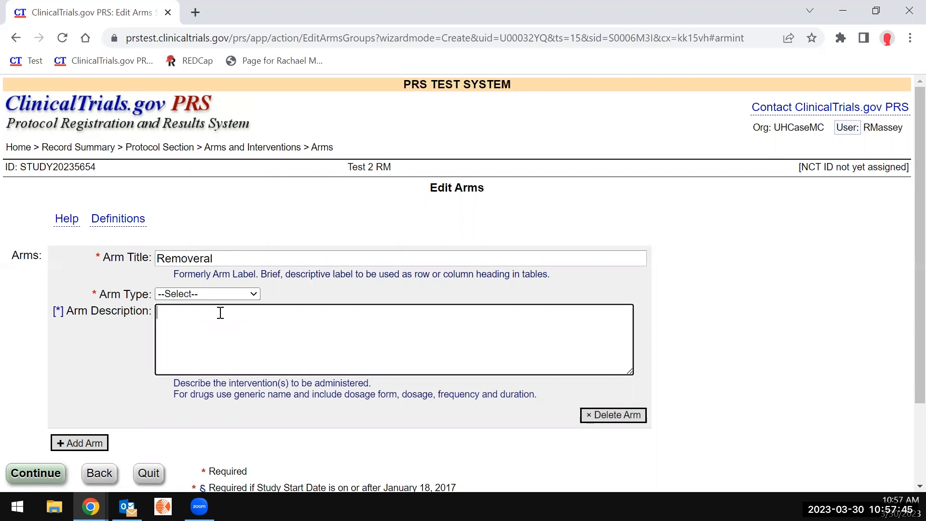
pyautogui.click(251, 253)
pyautogui.write('Arm')
# Enter the arm description 'Patients receive 5mg of removal daily'.
pyautogui.click(339, 336)
pyautogui.write('patein')
pyautogui.press('BackSpace')
pyautogui.press('BackSpace')
pyautogui.press('BackSpace')
pyautogui.press('BackSpace')
pyautogui.press('BackSpace')
pyautogui.press('BackSpace')
pyautogui.write('Patients recieve ')
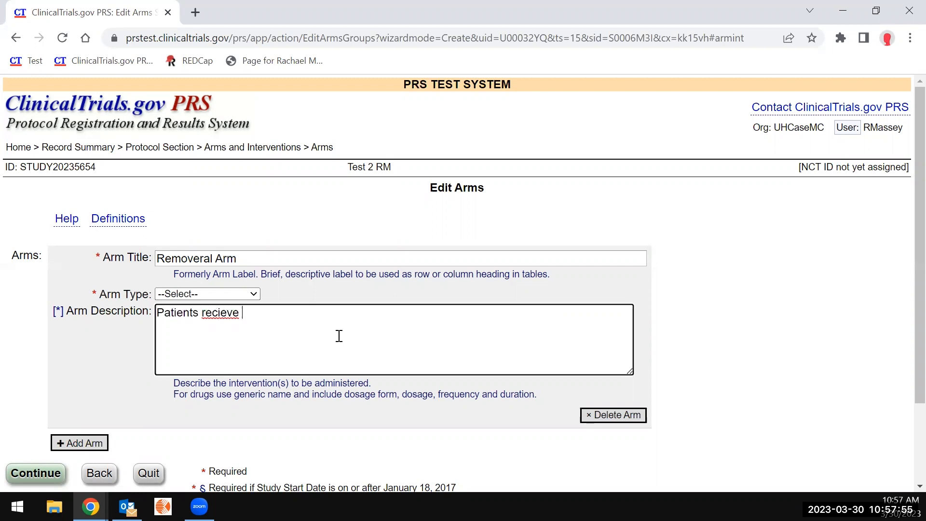
pyautogui.write('5mg of remov')
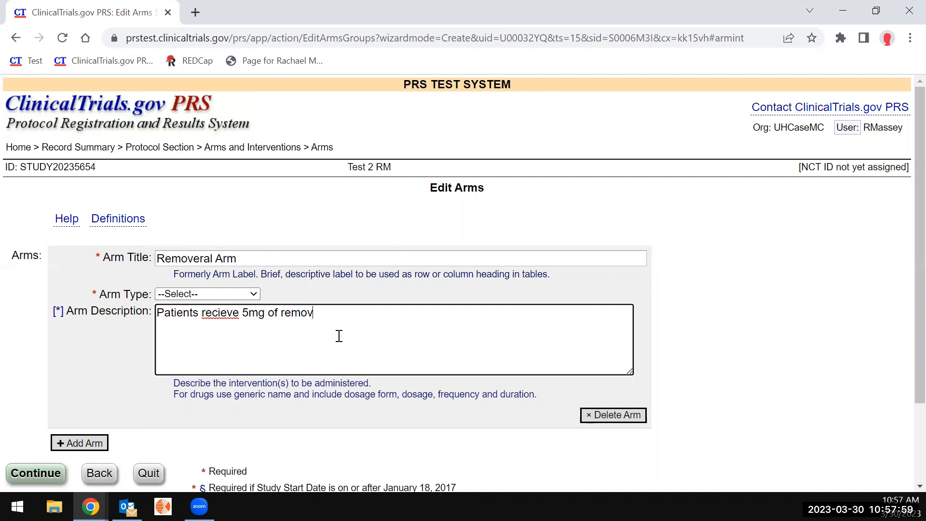
pyautogui.write('al per')
pyautogui.press('BackSpace')
pyautogui.press('BackSpace')
pyautogui.press('BackSpace')
pyautogui.write('daili')
pyautogui.press('BackSpace')
pyautogui.write('ly')
# Correct 'receive' and 'daily' through spelling suggestions, then add a second arm.
pyautogui.click(226, 313)
pyautogui.rightClick(225, 316)
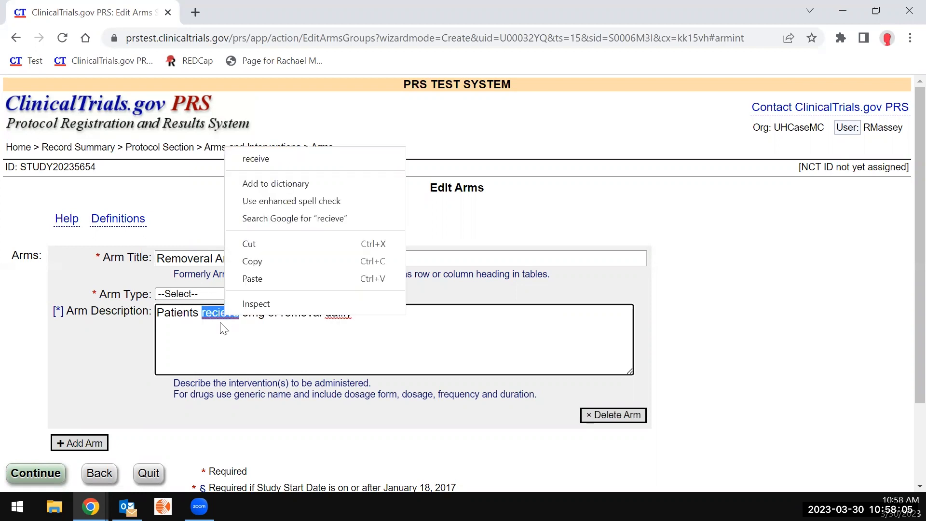
pyautogui.click(275, 160)
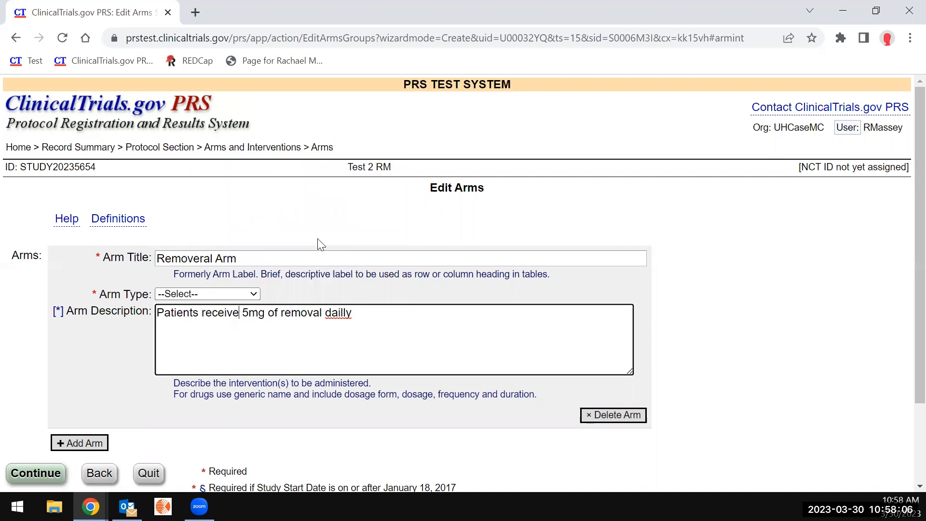
pyautogui.rightClick(336, 312)
pyautogui.click(380, 153)
pyautogui.scroll(-3, 481, 296)
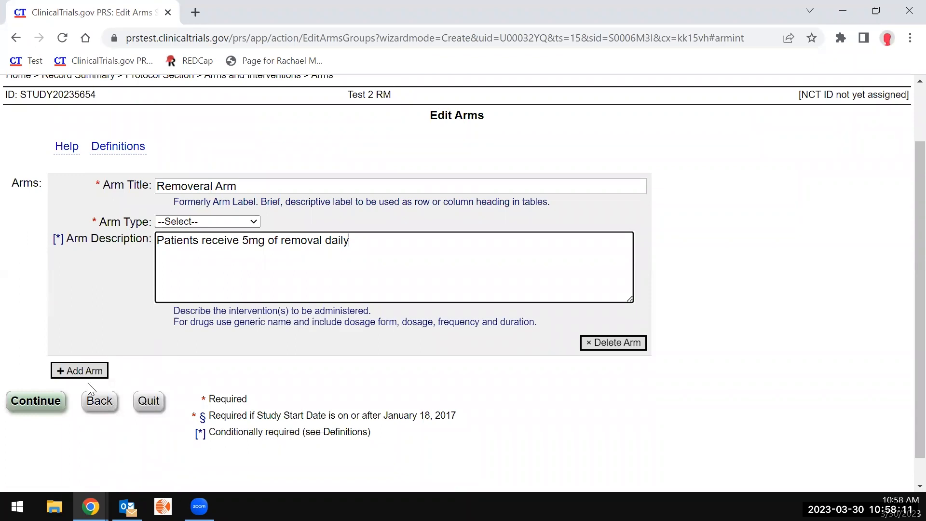
pyautogui.click(86, 371)
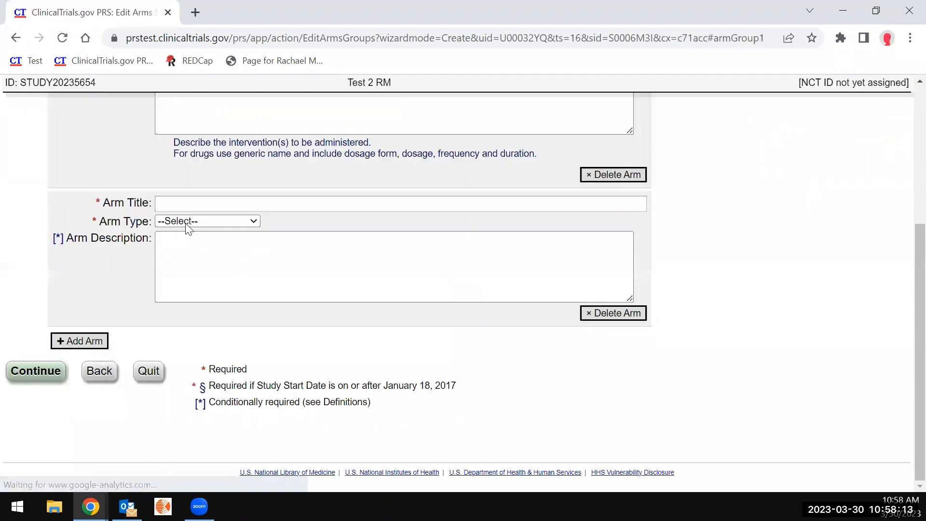
# Title the second arm 'Placebo' and make Removeral Arm an Experimental arm.
pyautogui.click(197, 204)
pyautogui.write('Placebo')
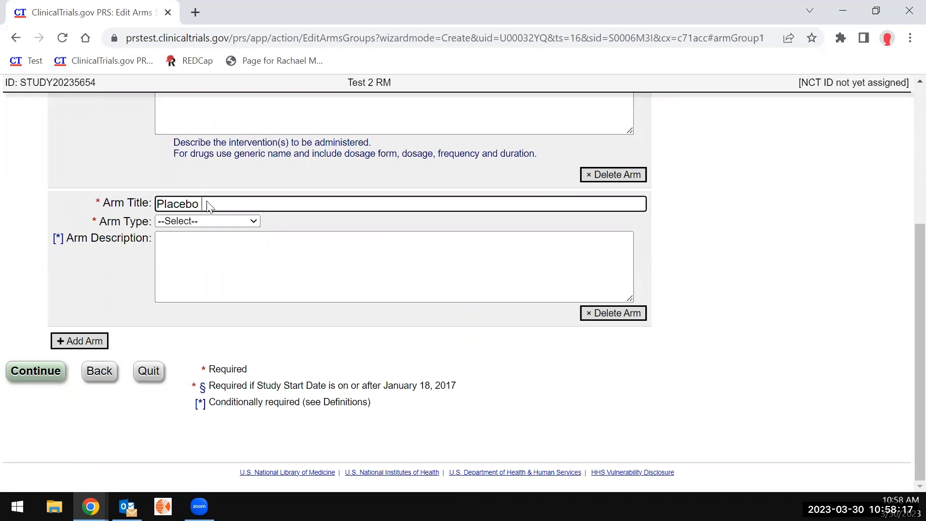
pyautogui.scroll(5, 213, 204)
pyautogui.click(230, 288)
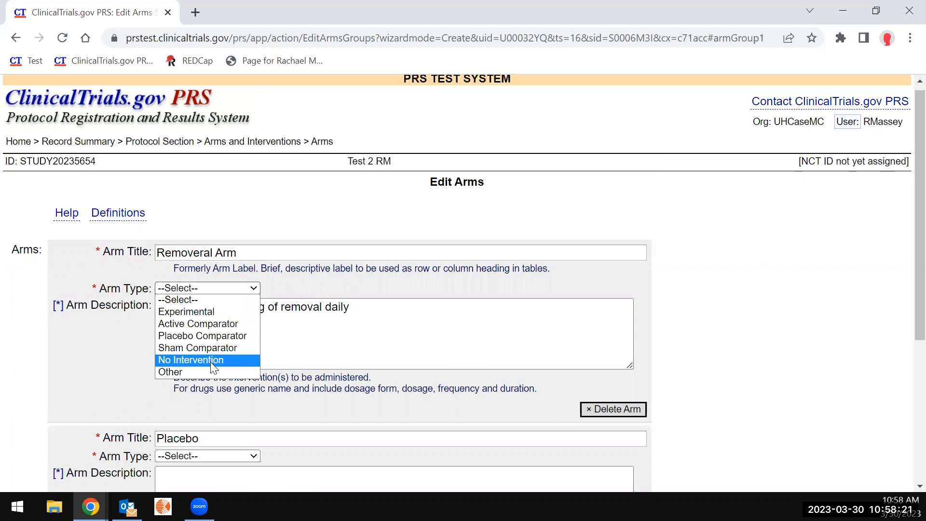
pyautogui.click(208, 306)
# Make Placebo a Placebo Comparator described as 'Patients receive 5mg of matching placebo', and save the arms.
pyautogui.scroll(-1, 236, 390)
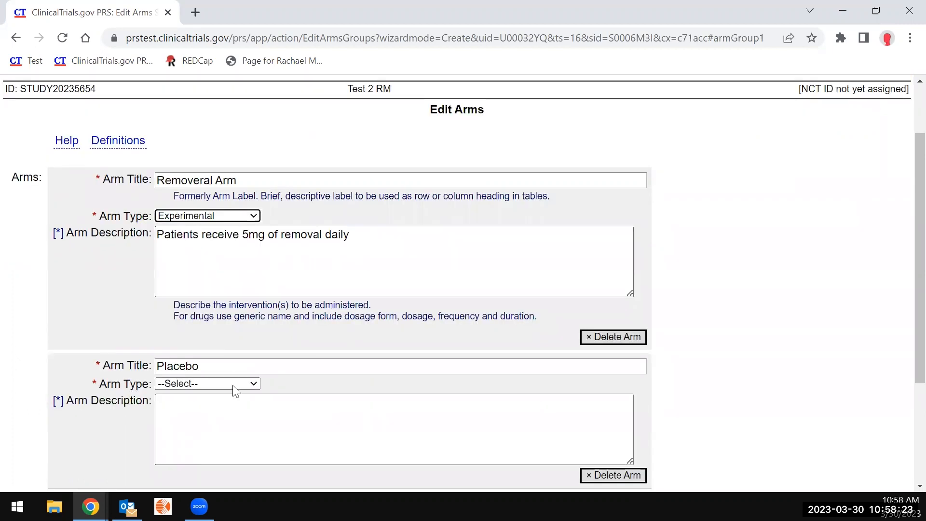
pyautogui.click(233, 385)
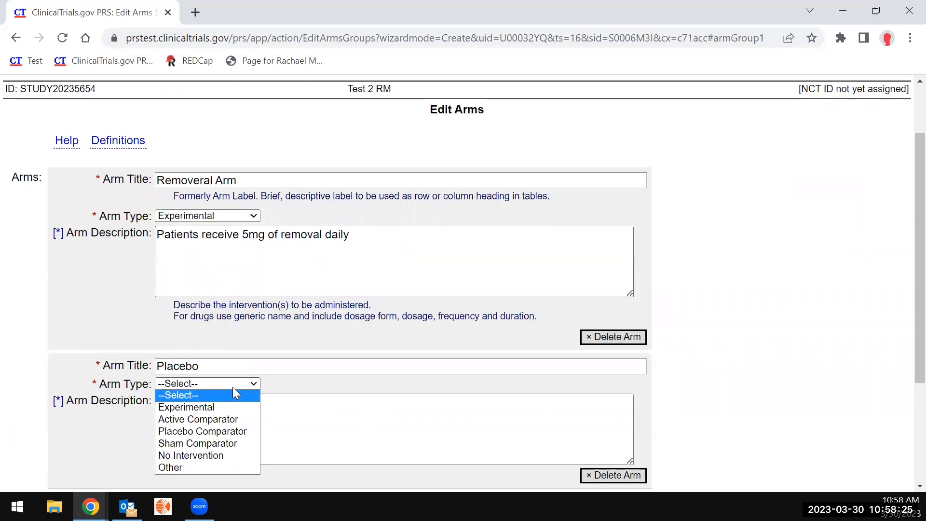
pyautogui.click(236, 430)
pyautogui.click(205, 414)
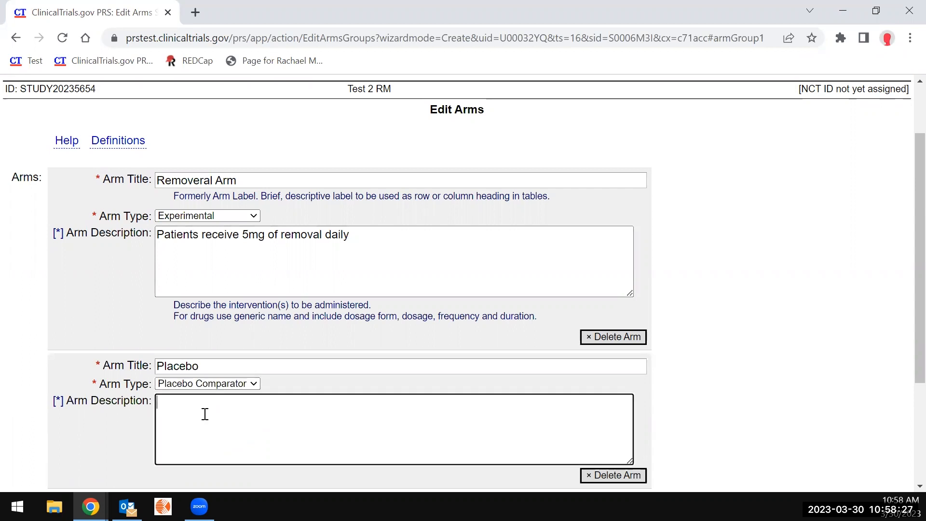
pyautogui.write('Patients receive ')
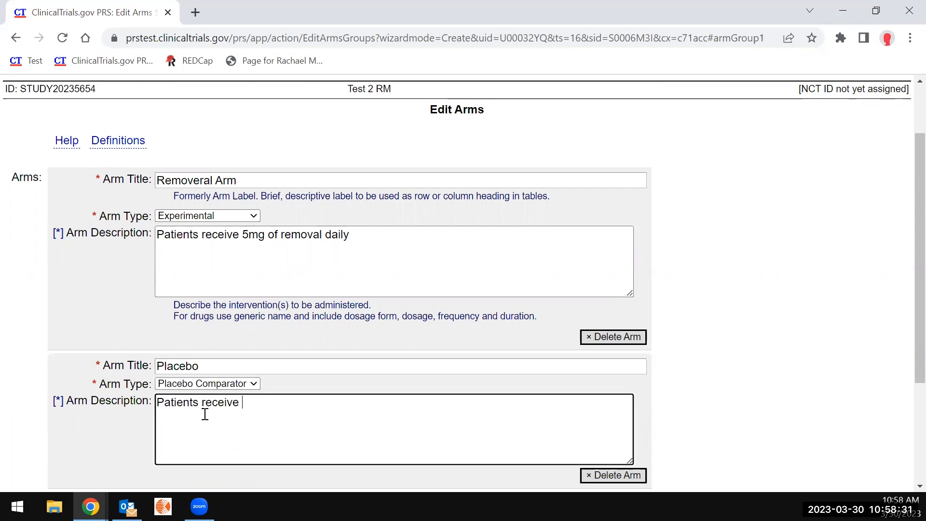
pyautogui.write('5mg of matching placebo')
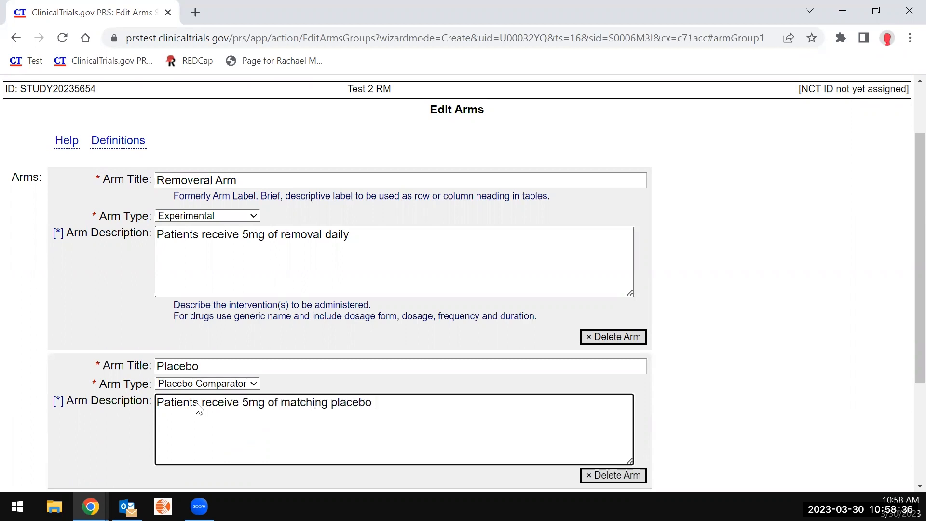
pyautogui.scroll(-3, 145, 415)
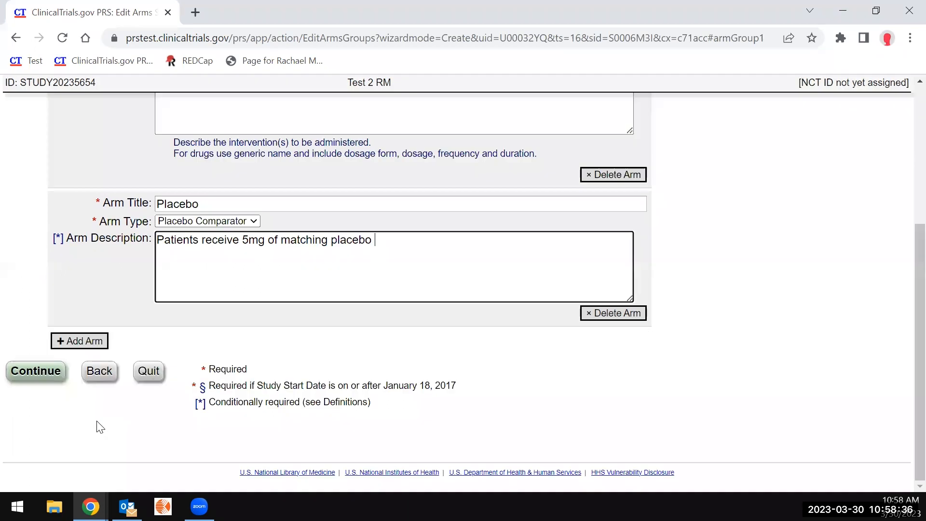
pyautogui.click(41, 374)
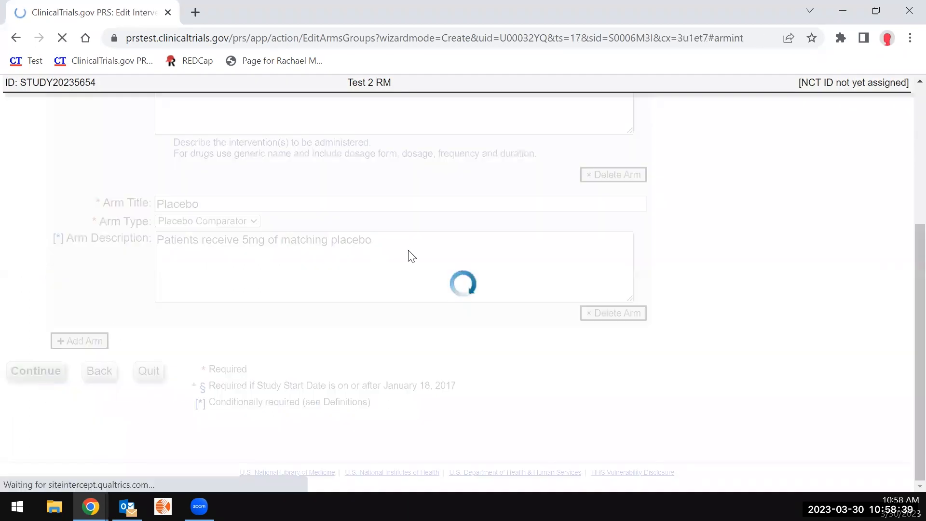
# Add a Drug intervention named Removeral.
pyautogui.scroll(-1, 408, 252)
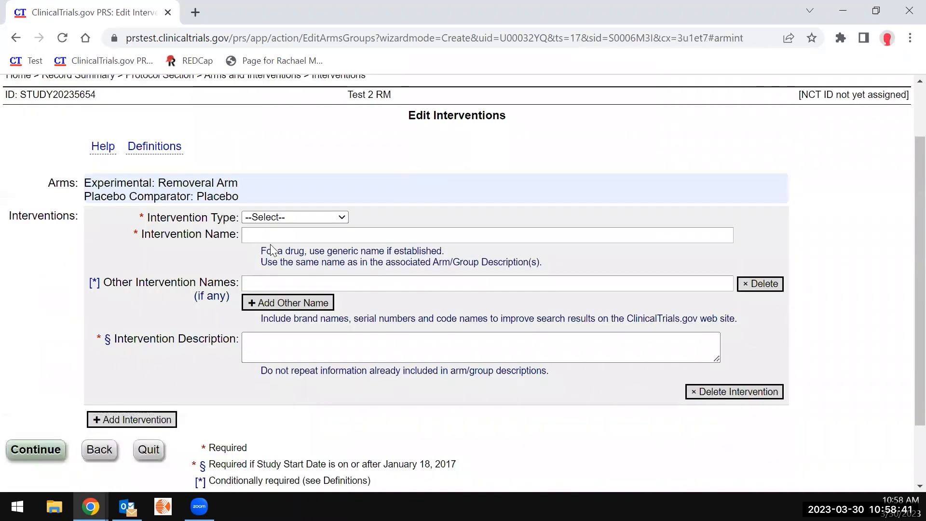
pyautogui.click(344, 217)
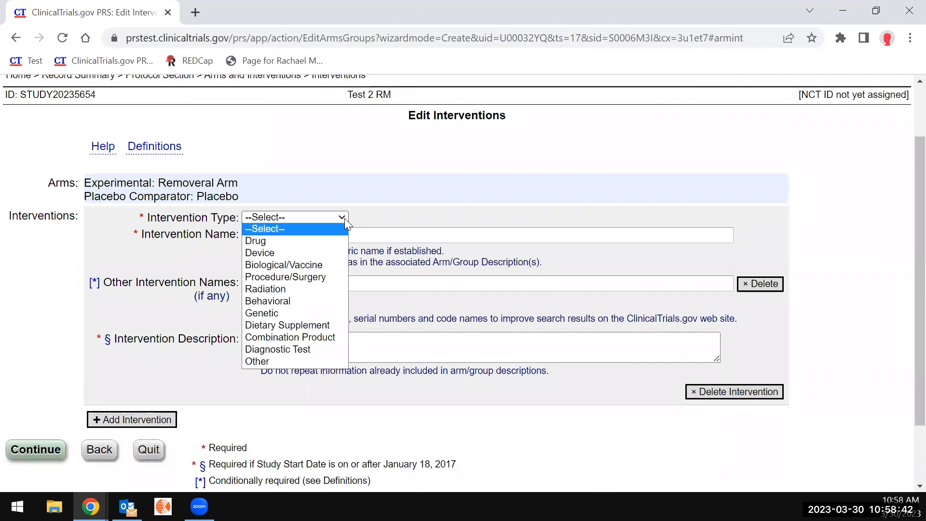
pyautogui.click(315, 240)
pyautogui.click(315, 237)
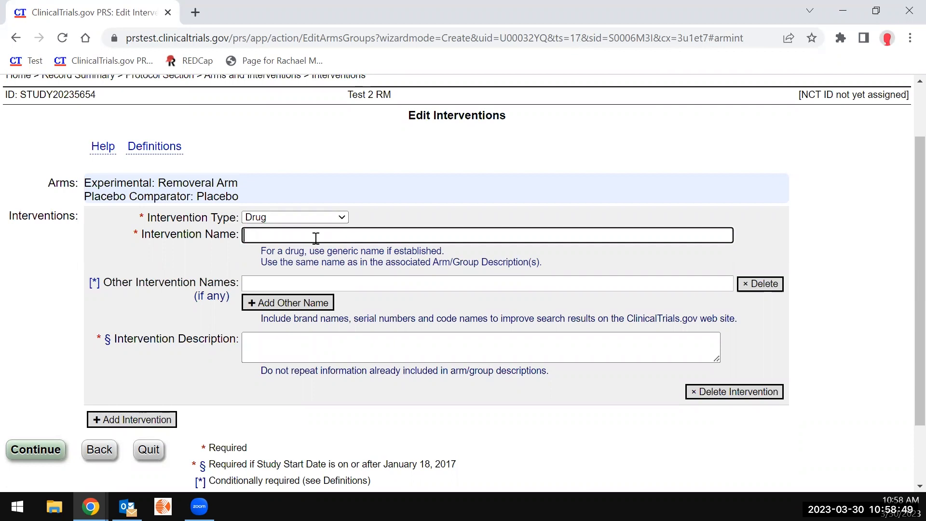
pyautogui.write('re')
pyautogui.press('BackSpace')
pyautogui.press('BackSpace')
pyautogui.write('R')
pyautogui.write('moveral')
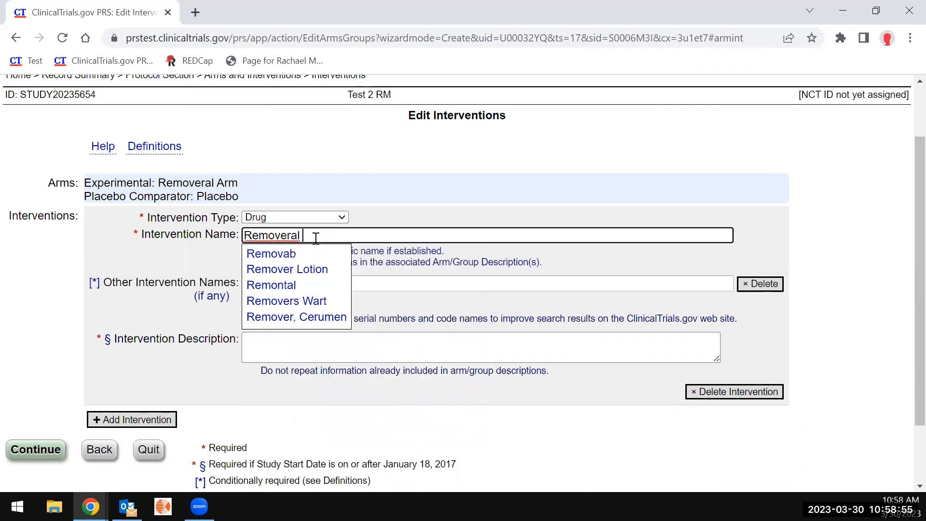
pyautogui.press('BackSpace')
pyautogui.press('BackSpace')
pyautogui.press('BackSpace')
pyautogui.press('BackSpace')
pyautogui.press('BackSpace')
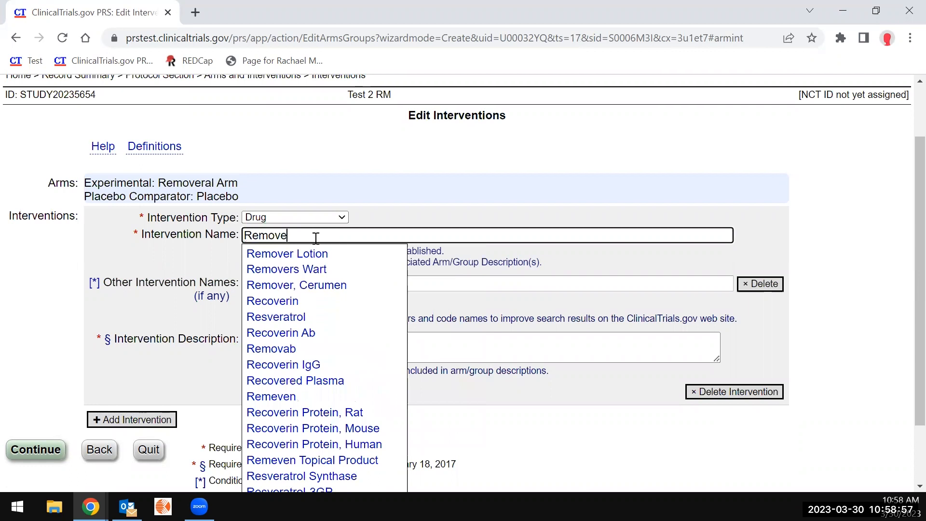
pyautogui.write('eral')
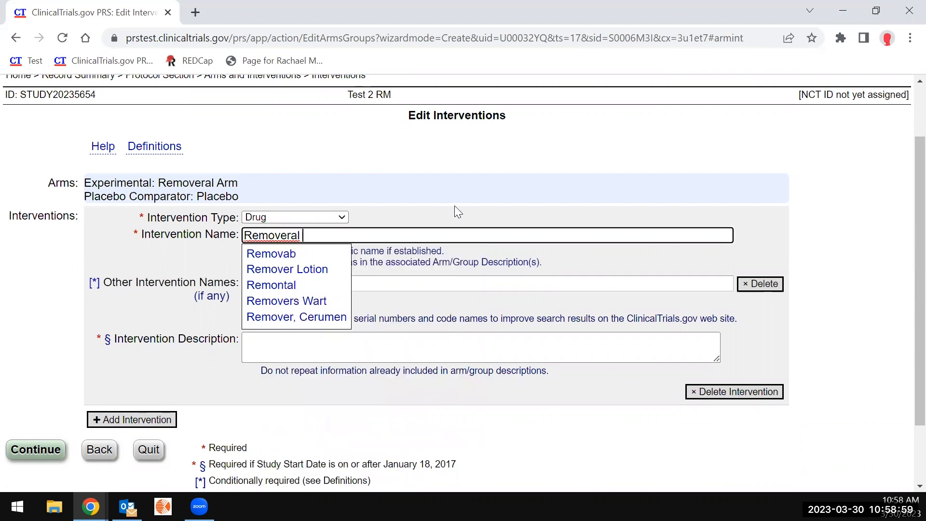
pyautogui.click(345, 250)
# Describe the Removeral intervention as '5 mg tablet daily' and add another intervention block.
pyautogui.click(324, 335)
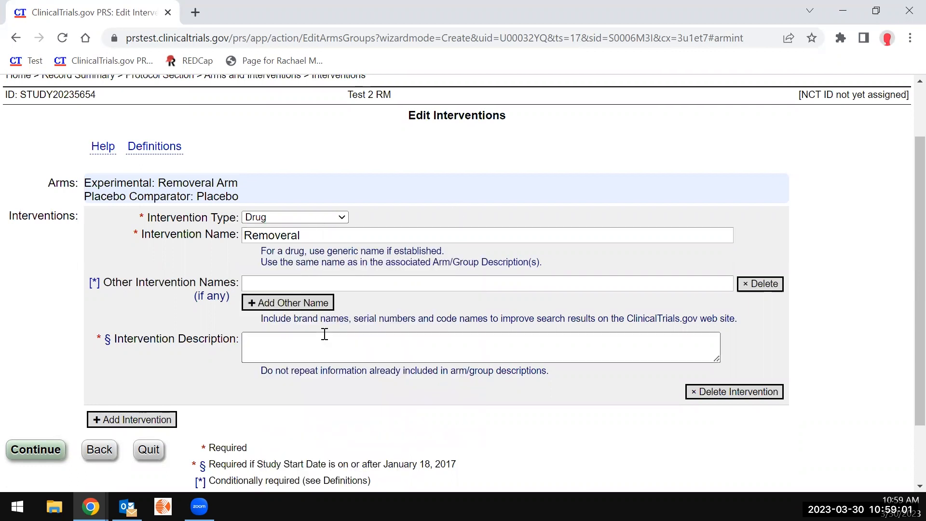
pyautogui.click(323, 352)
pyautogui.write('Patent')
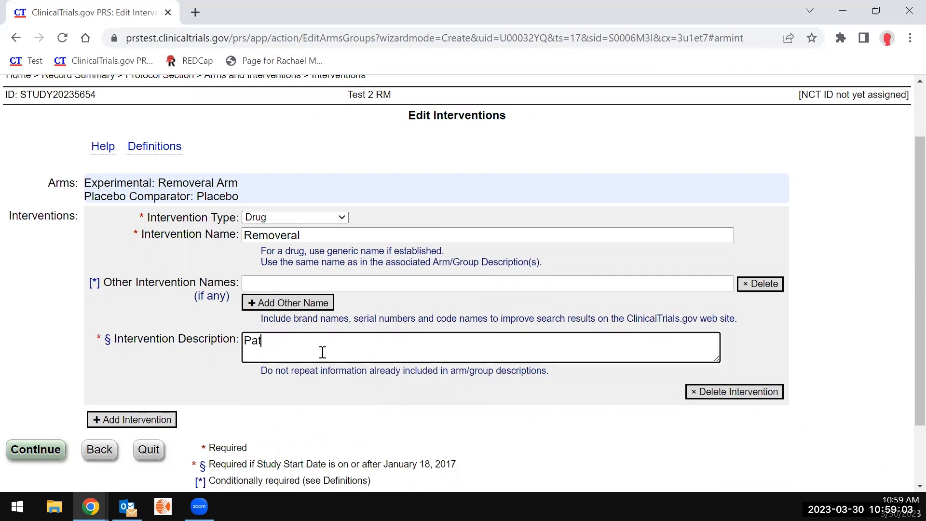
pyautogui.press('BackSpace')
pyautogui.press('BackSpace')
pyautogui.press('BackSpace')
pyautogui.press('BackSpace')
pyautogui.press('BackSpace')
pyautogui.press('BackSpace')
pyautogui.write('5 mg t')
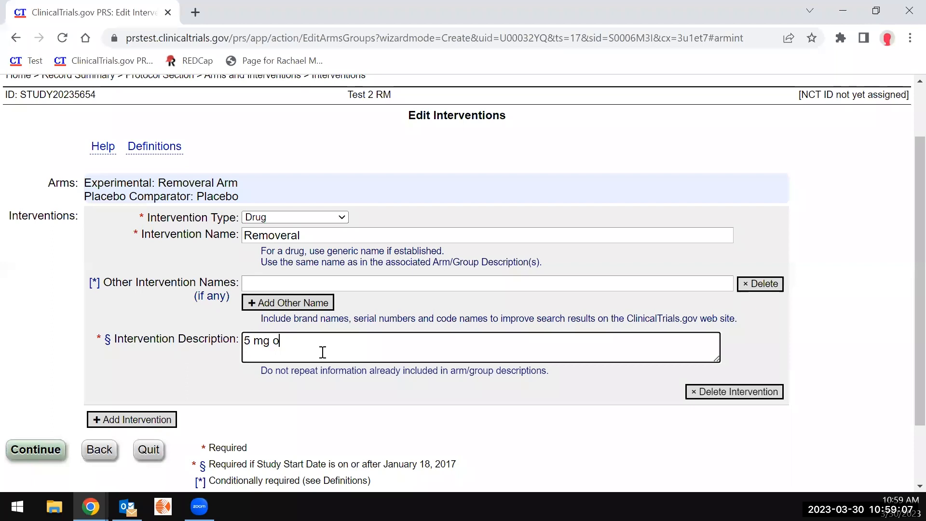
pyautogui.write('ablet daily')
pyautogui.click(111, 420)
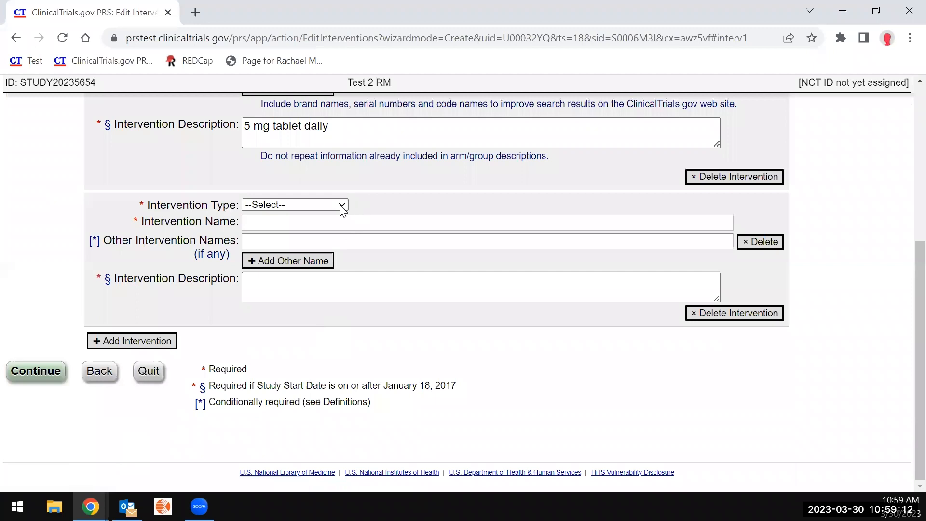
# Make the second intervention a Drug named Placebo with description '5 mg tablet daily'.
pyautogui.click(342, 208)
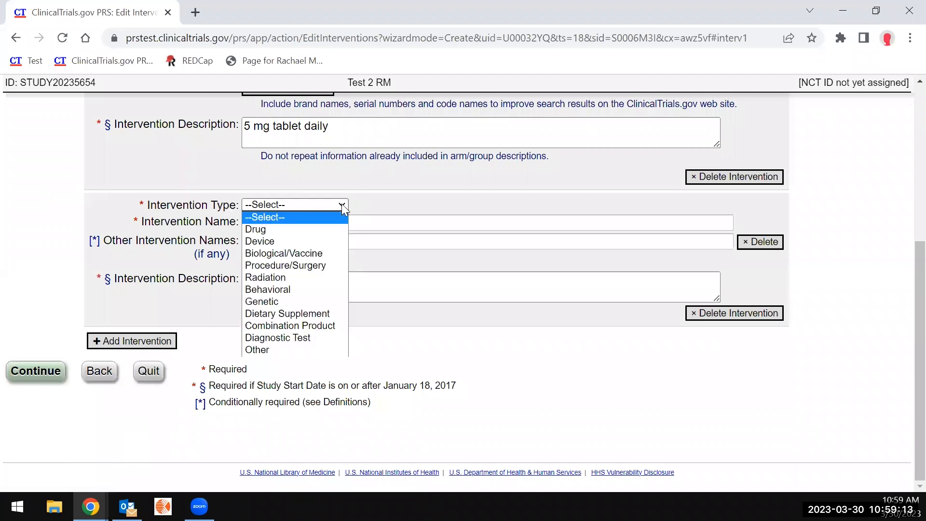
pyautogui.click(309, 229)
pyautogui.click(310, 225)
pyautogui.write('Placebo')
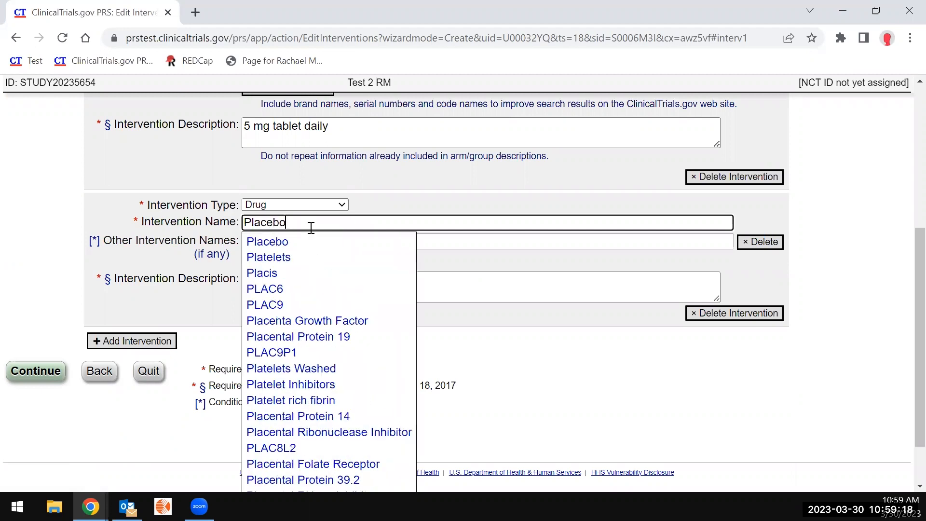
pyautogui.press('Escape')
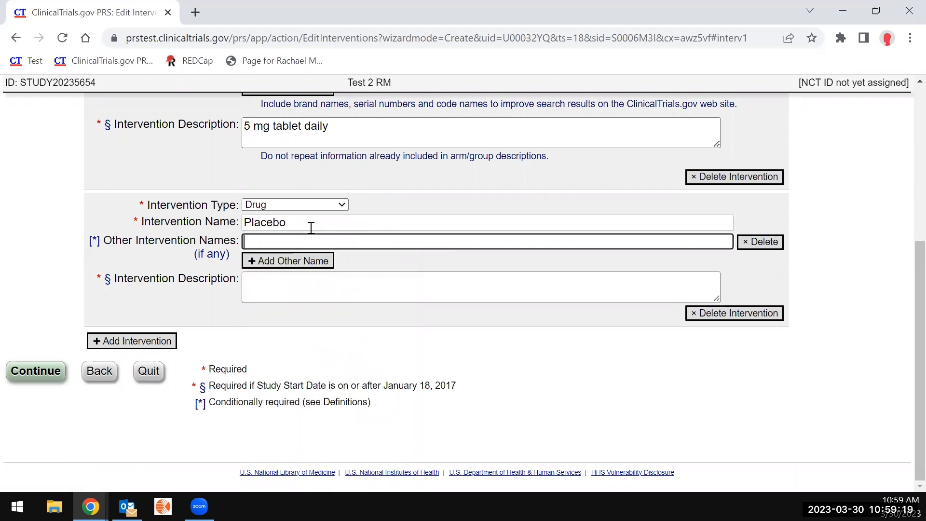
pyautogui.click(300, 284)
pyautogui.write('5')
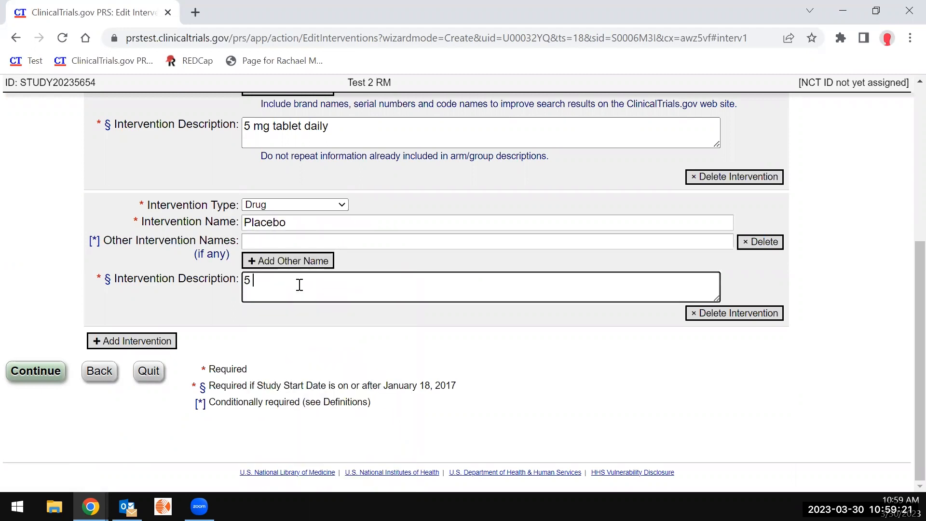
pyautogui.write('mg')
pyautogui.press('BackSpace')
pyautogui.press('BackSpace')
pyautogui.write('mg tablet daily')
# Save the interventions, link Removeral Arm to Drug: Removeral and Placebo to Drug: Placebo, and submit.
pyautogui.click(43, 372)
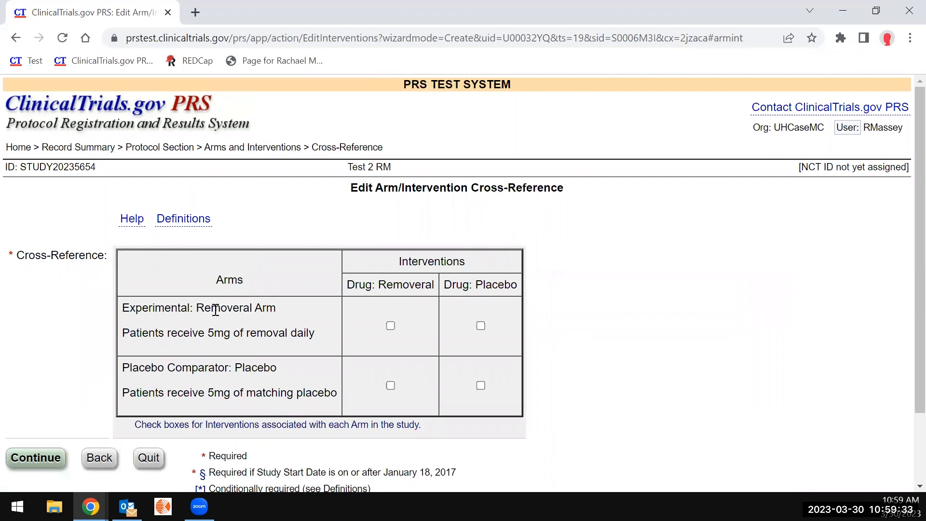
pyautogui.click(390, 326)
pyautogui.click(480, 385)
pyautogui.scroll(-2, 32, 379)
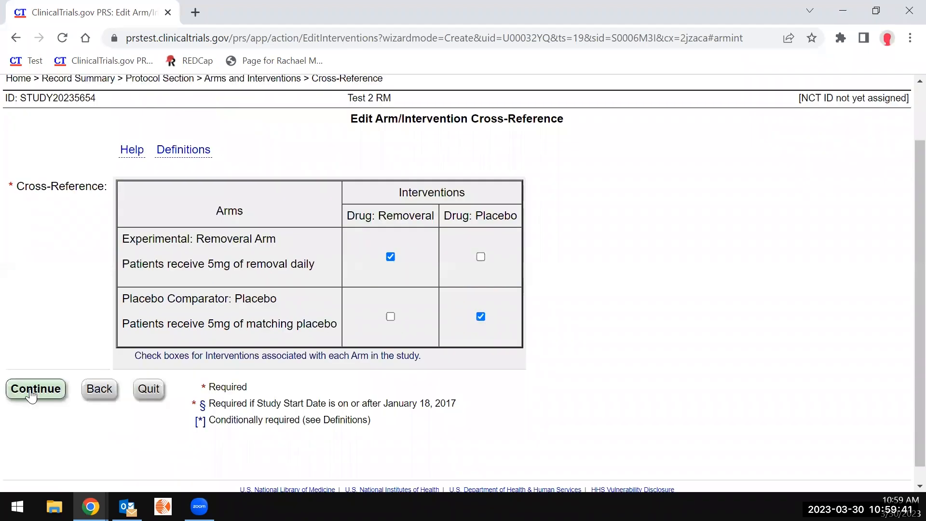
pyautogui.click(32, 390)
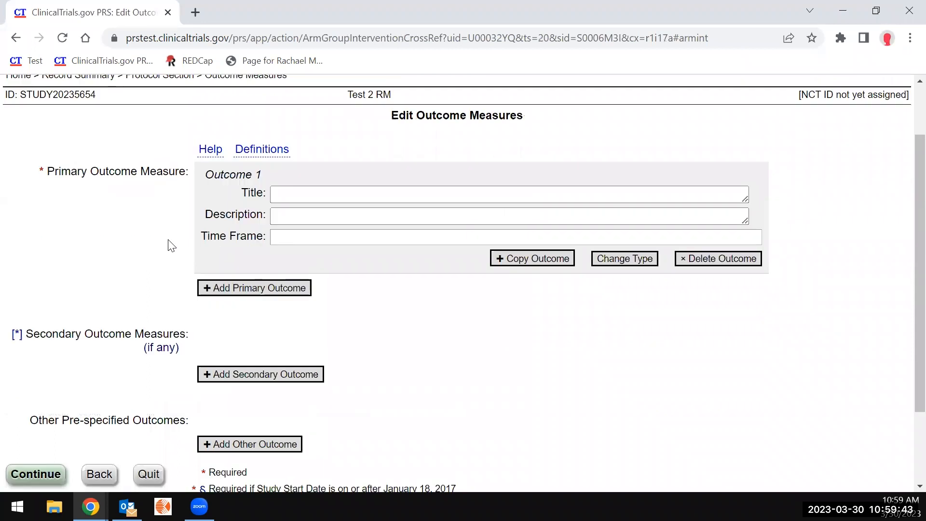
# Title Outcome 1 'Pain as measured by the visual analogue scale' and describe the VAS 10-item 1–10 pain questionnaire.
pyautogui.scroll(2, 168, 243)
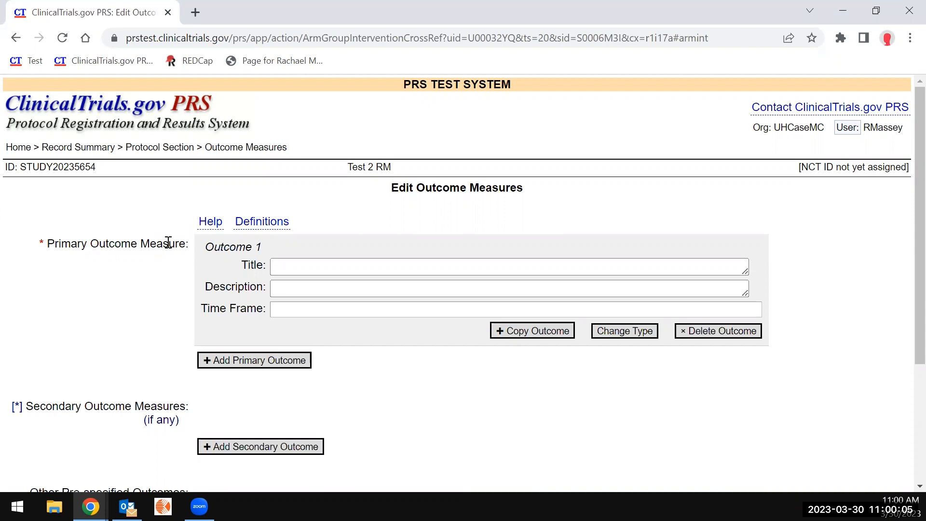
pyautogui.click(319, 266)
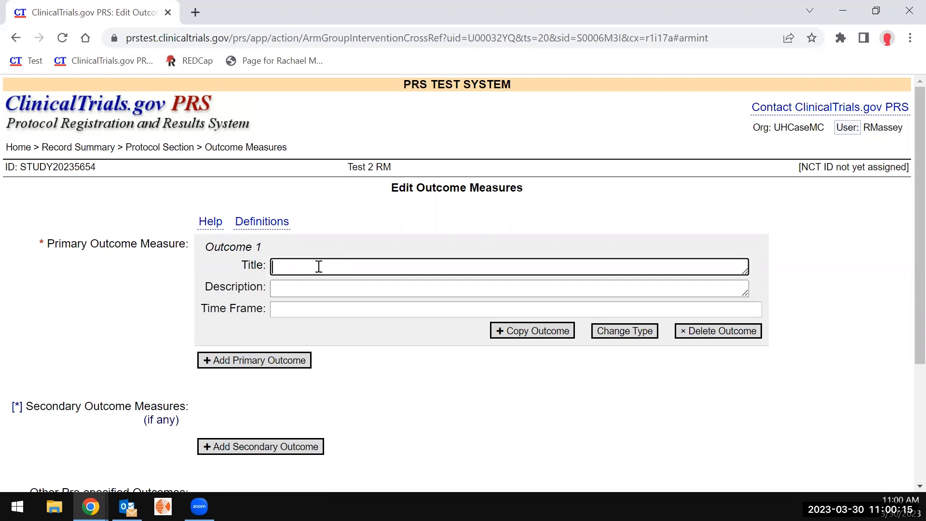
pyautogui.write('Pain as measured by ')
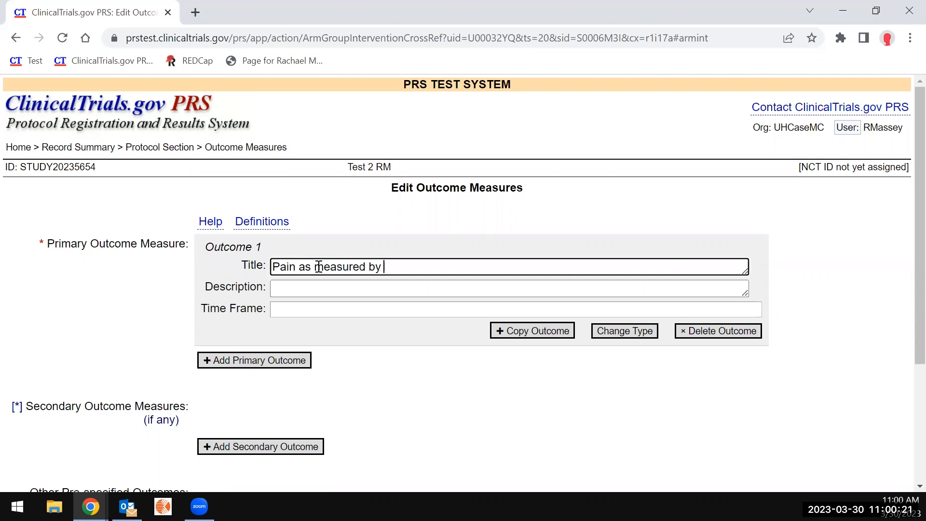
pyautogui.write('the visual ann')
pyautogui.press('BackSpace')
pyautogui.write('alouge scale')
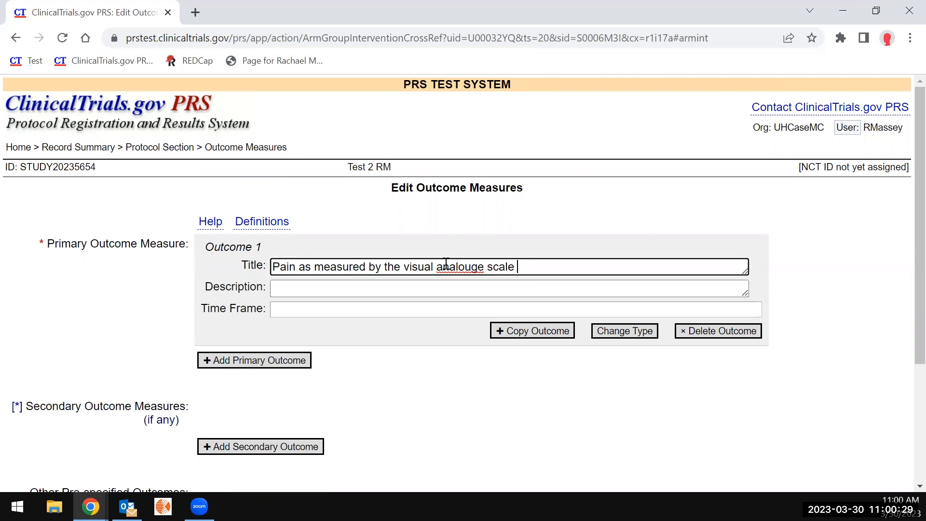
pyautogui.rightClick(446, 264)
pyautogui.click(467, 273)
pyautogui.click(374, 288)
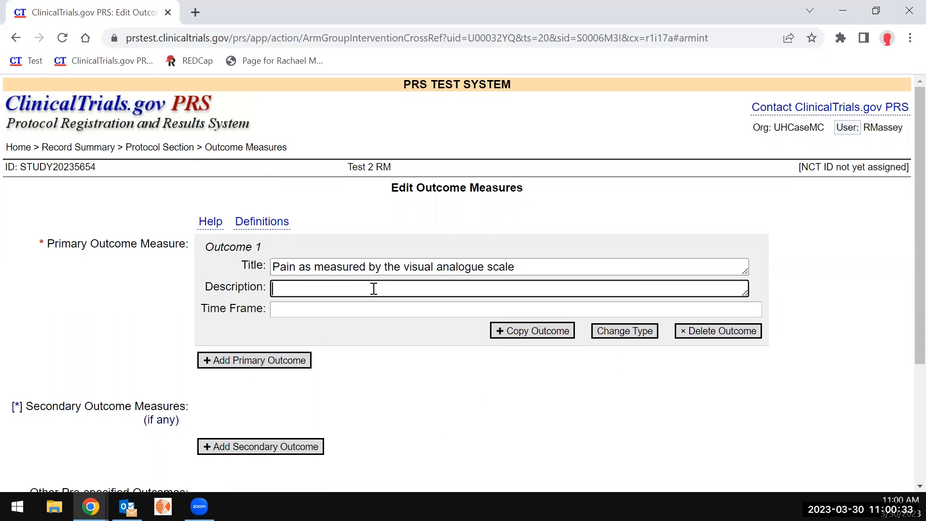
pyautogui.write('VAS is a 10item questionniare')
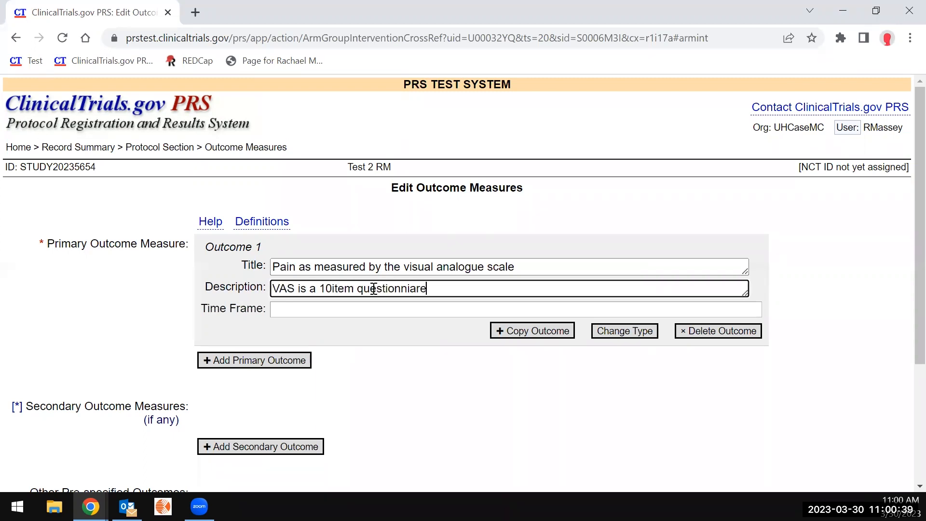
pyautogui.write(' that asks')
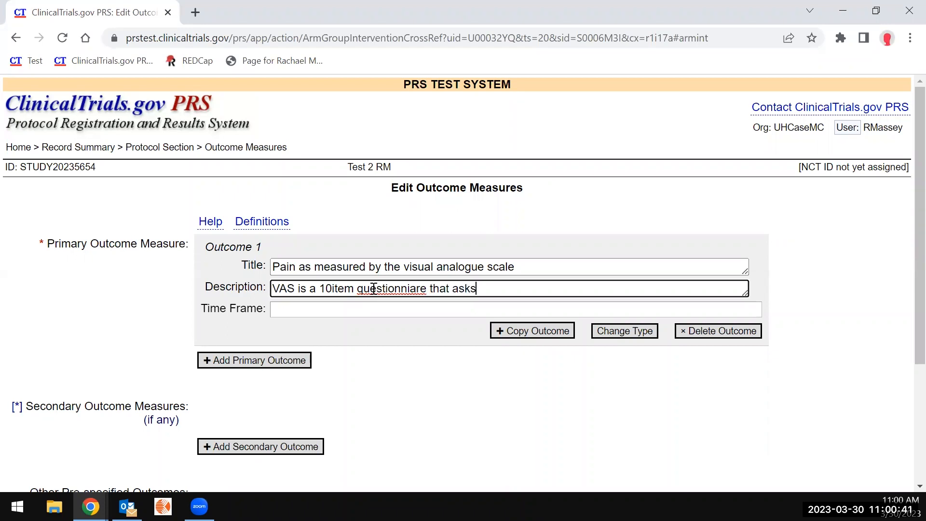
pyautogui.write(' about pain on')
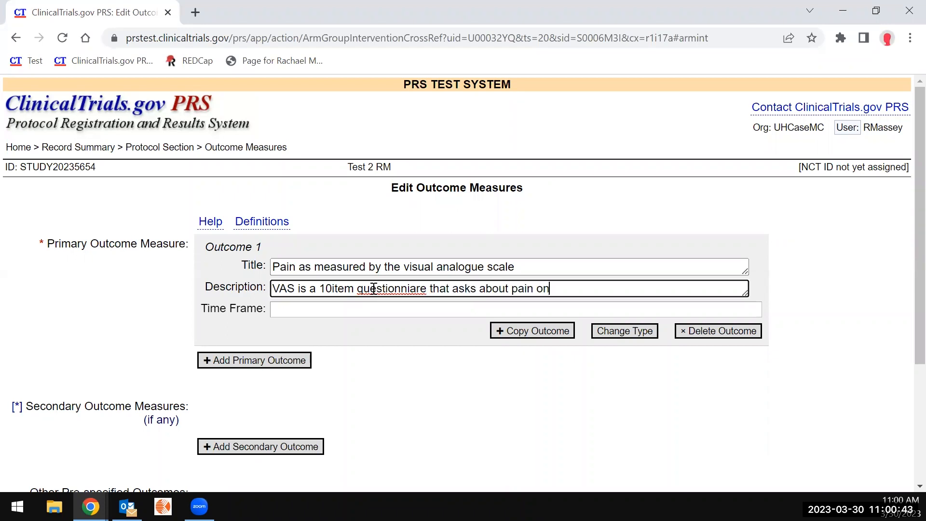
pyautogui.write(' a likart scale of 1 be')
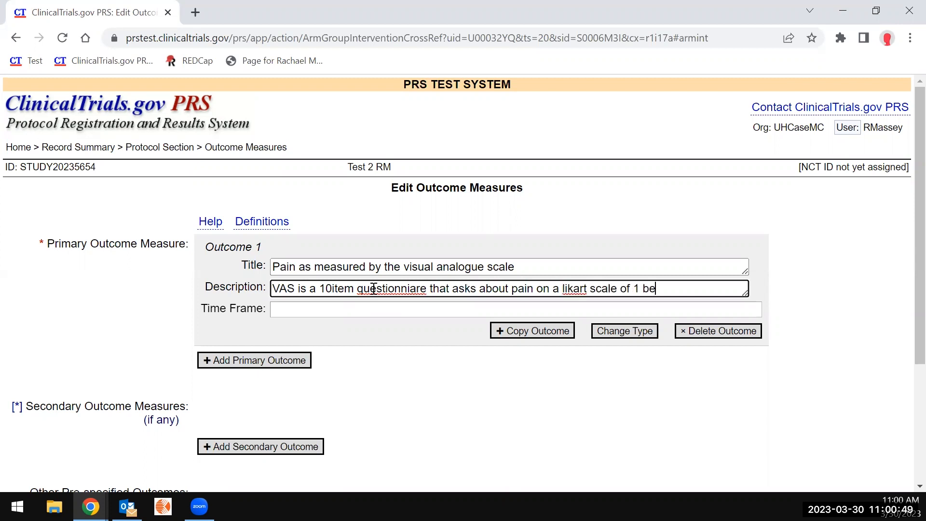
pyautogui.write('ing no pain and ')
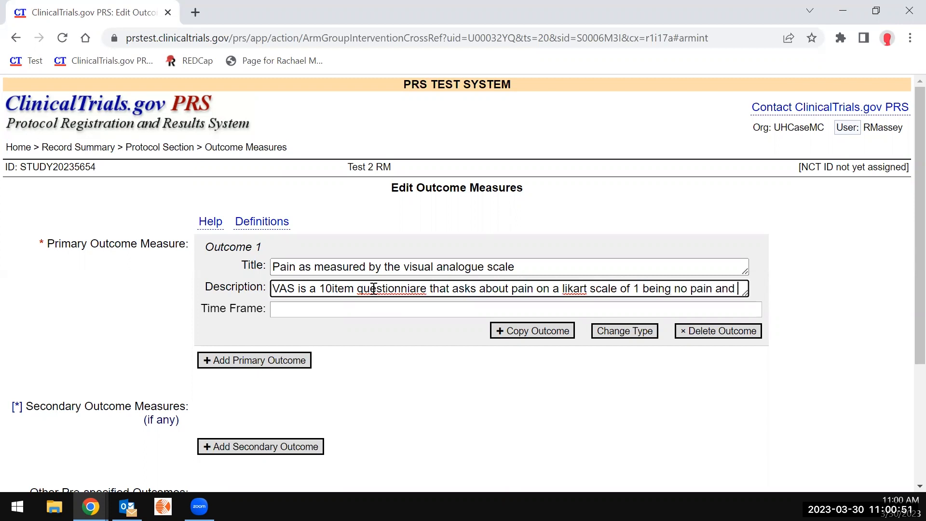
pyautogui.write('10 being the w')
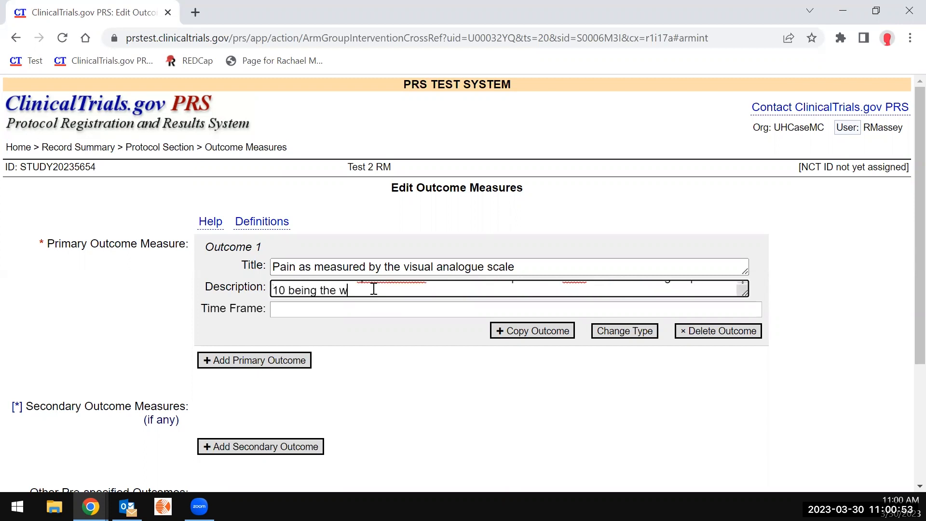
pyautogui.write('orst ever')
pyautogui.moveTo(749, 298); pyautogui.dragTo(761, 327)
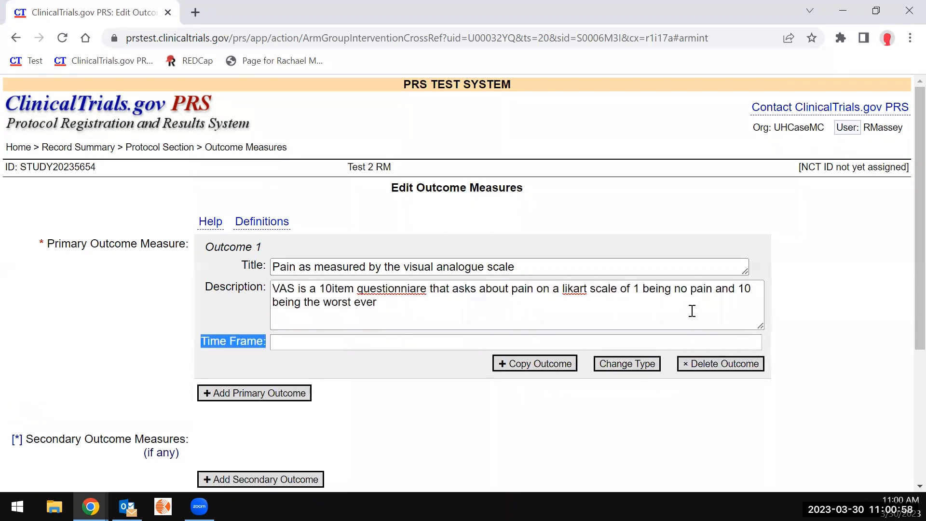
# Correct 'questionnaire' and 'Likert' in the description and set the time frame to 'Up to 10 weeks'.
pyautogui.rightClick(401, 290)
pyautogui.click(465, 298)
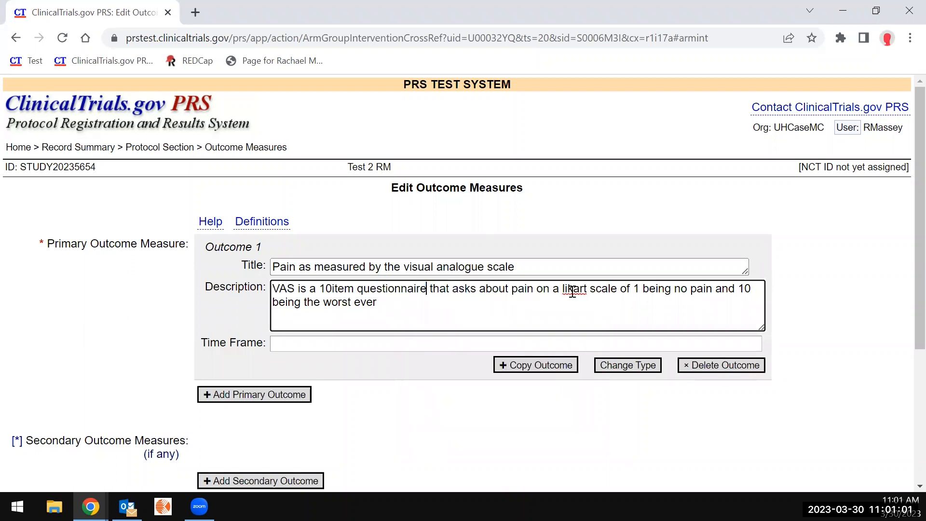
pyautogui.rightClick(581, 292)
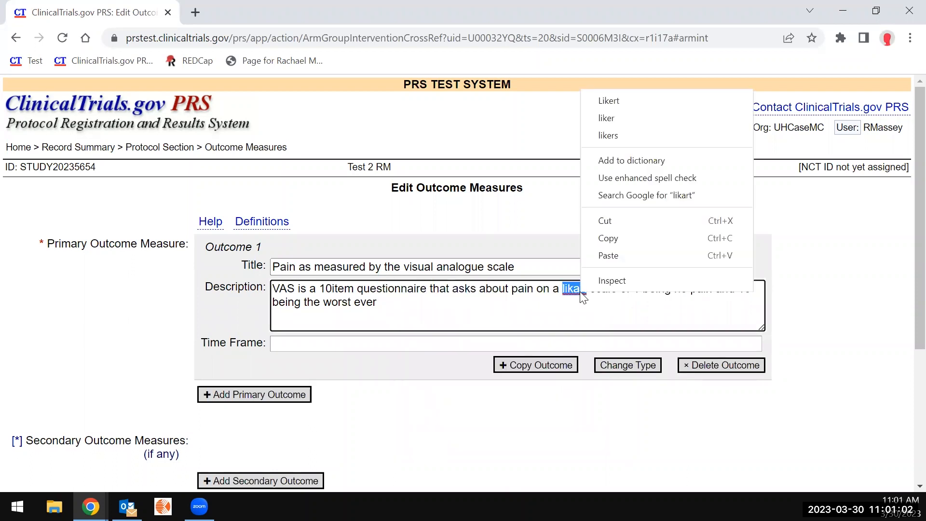
pyautogui.click(624, 101)
pyautogui.click(480, 327)
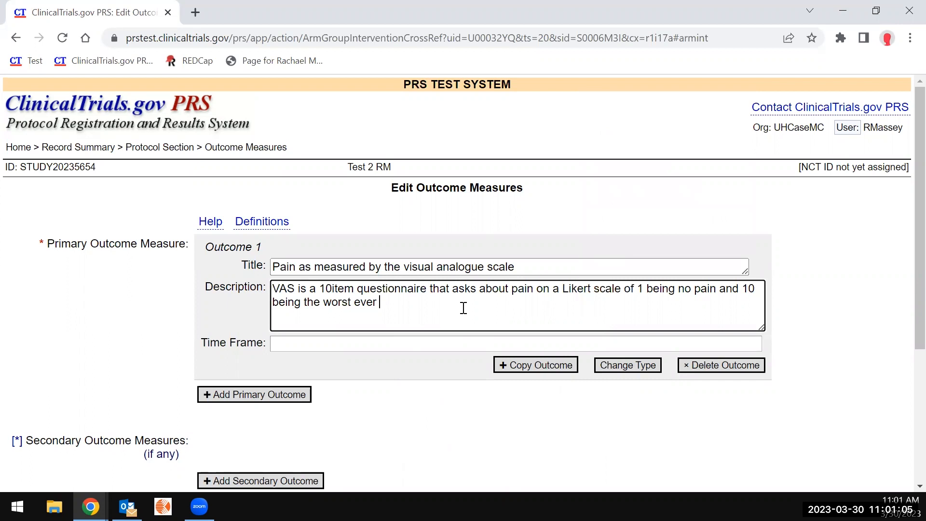
pyautogui.click(408, 342)
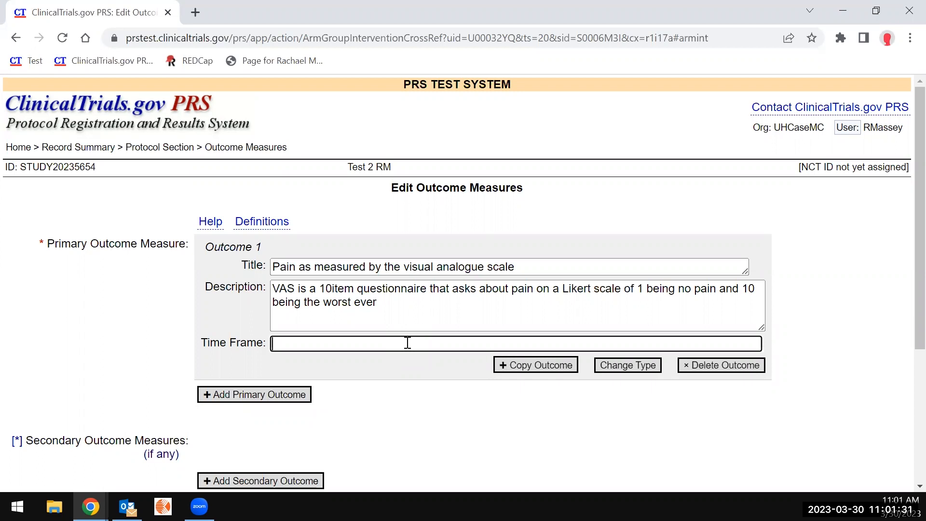
pyautogui.write('Up to 10 weeks')
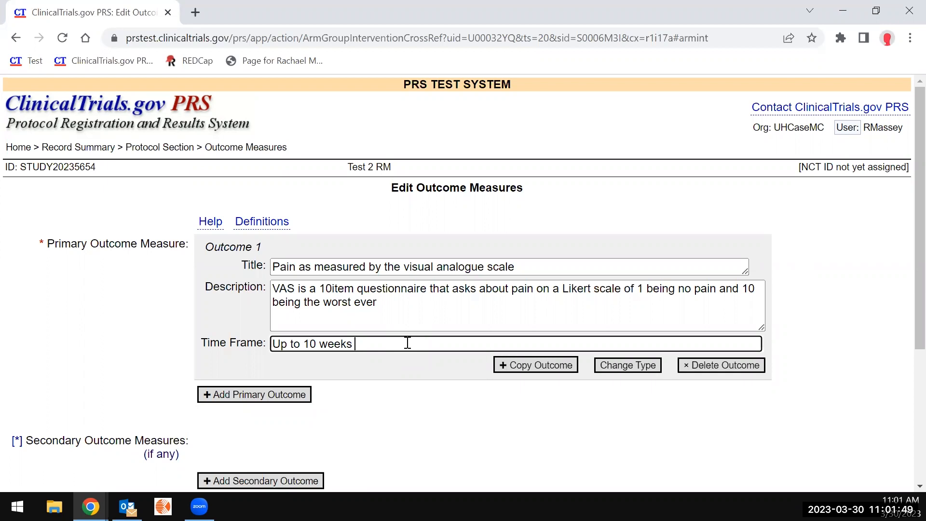
# Retitle Outcome 1 'Change in pain as measured by the visual analogue scale (VAS)'.
pyautogui.click(273, 268)
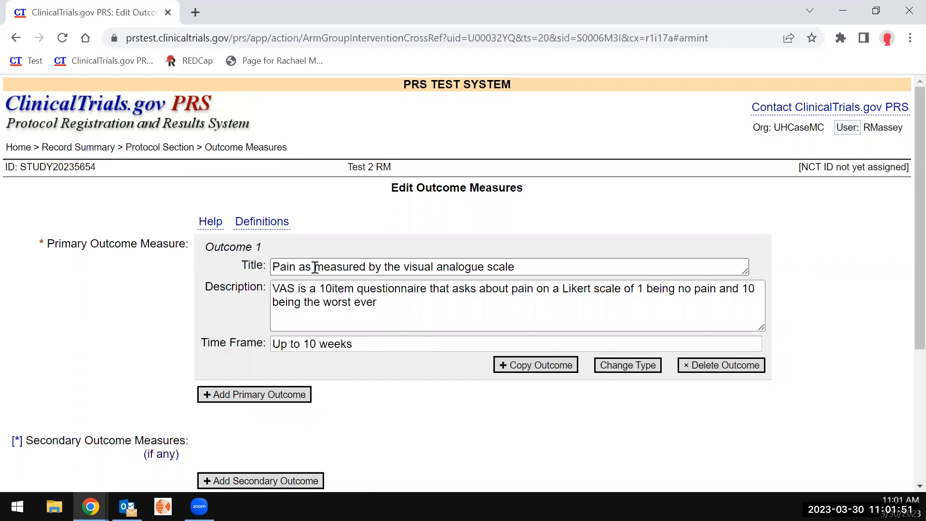
pyautogui.write('change')
pyautogui.press('BackSpace')
pyautogui.press('BackSpace')
pyautogui.press('BackSpace')
pyautogui.press('BackSpace')
pyautogui.press('BackSpace')
pyautogui.press('BackSpace')
pyautogui.press('BackSpace')
pyautogui.write('Cha')
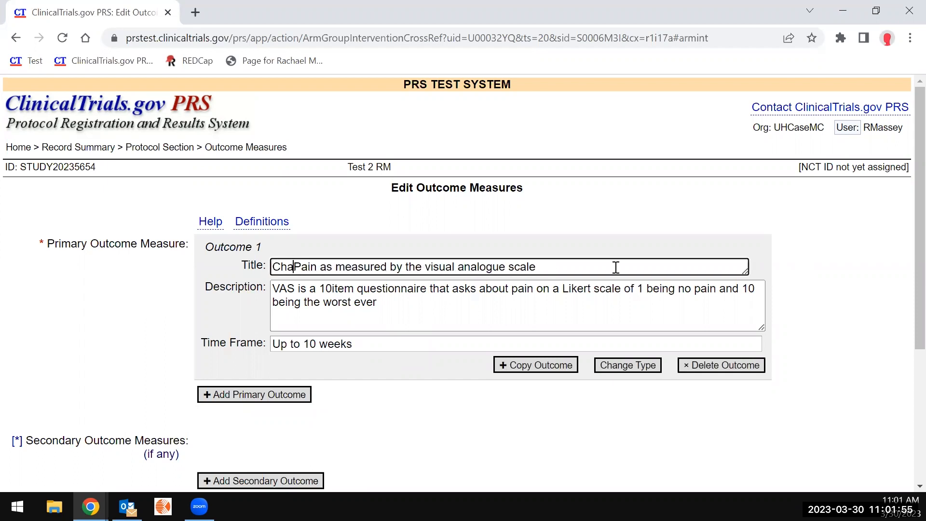
pyautogui.write('nge in')
pyautogui.press('Delete')
pyautogui.write('a')
pyautogui.press('BackSpace')
pyautogui.write('p')
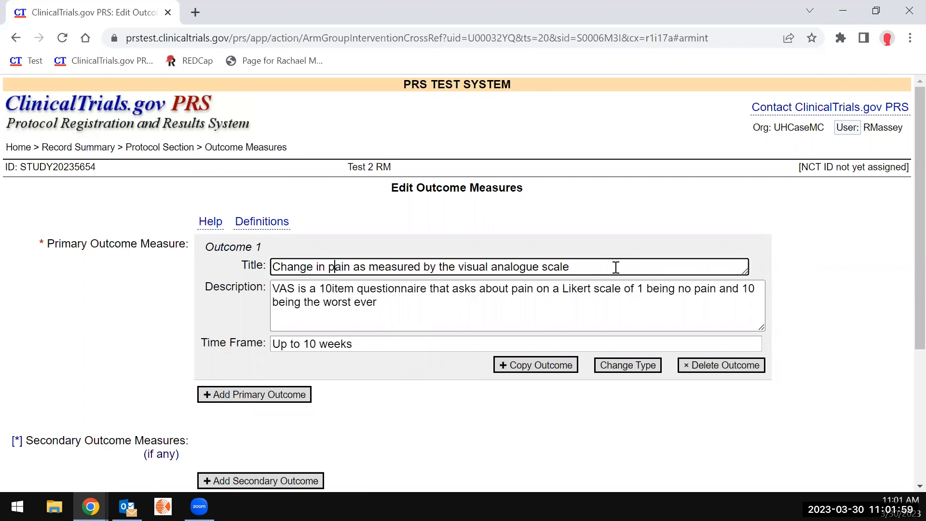
pyautogui.moveTo(408, 337); pyautogui.dragTo(252, 340)
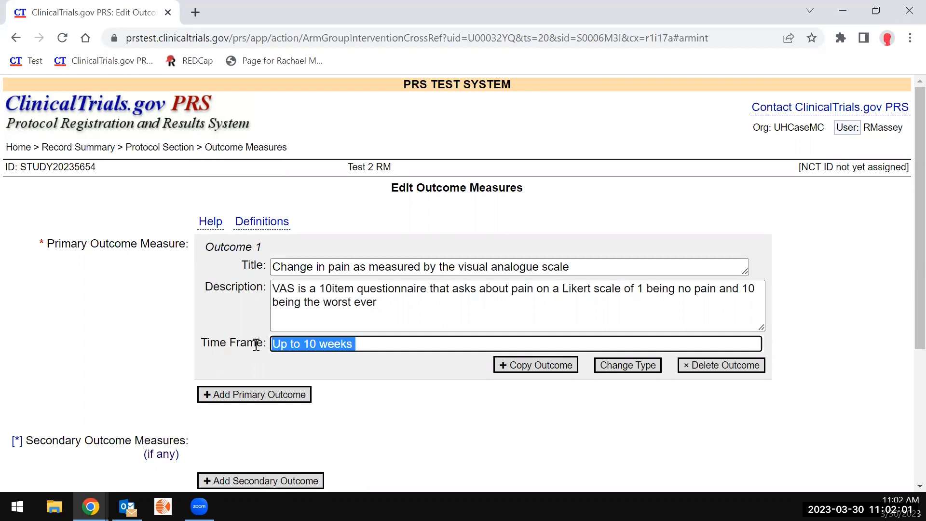
pyautogui.click(616, 271)
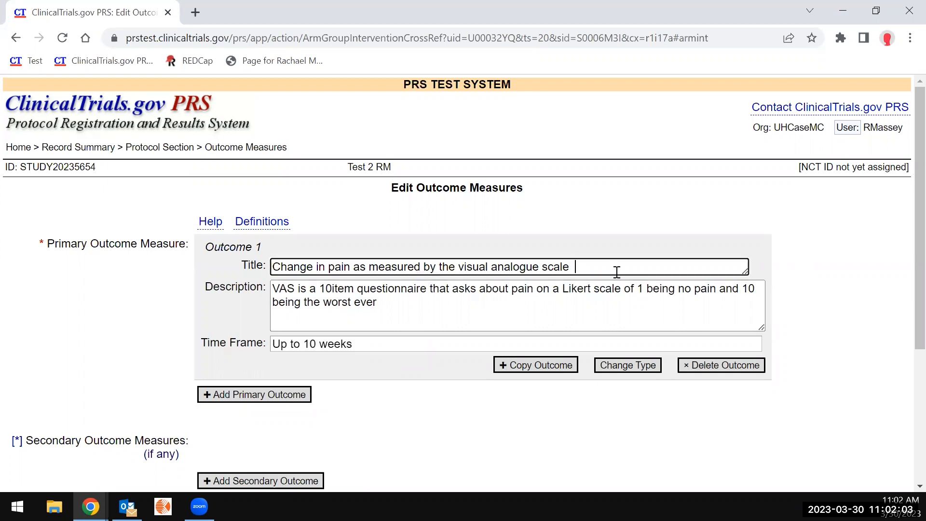
pyautogui.write('(VAS)')
# Replace the time frame with 'Baseline, 12 weeks' and check the Secondary and Other outcome sections.
pyautogui.click(217, 343)
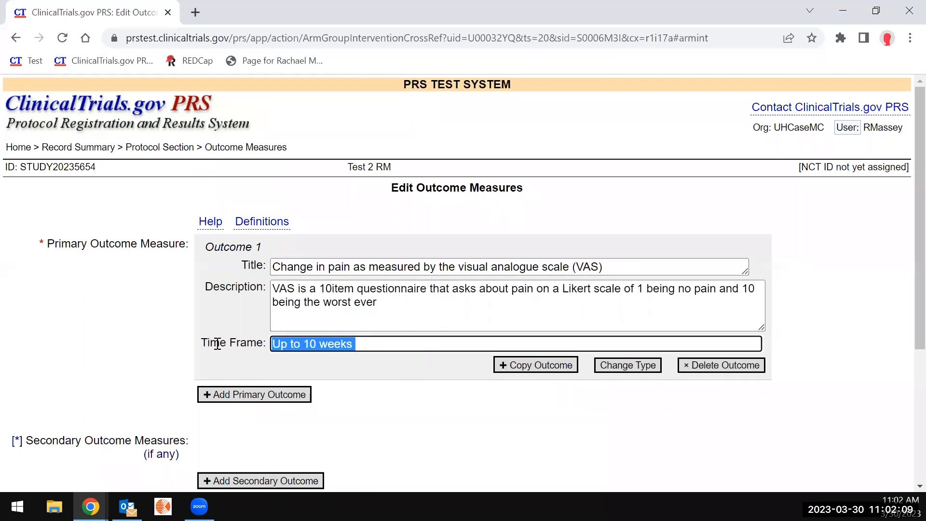
pyautogui.write('Baseline,, 1')
pyautogui.press('BackSpace')
pyautogui.press('BackSpace')
pyautogui.write('12 weeks')
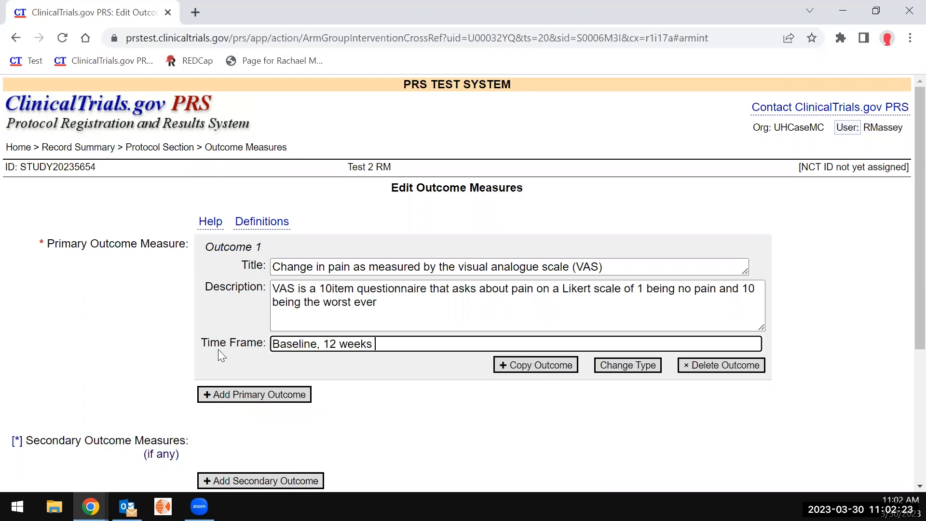
pyautogui.scroll(-3, 218, 355)
pyautogui.scroll(2, 302, 300)
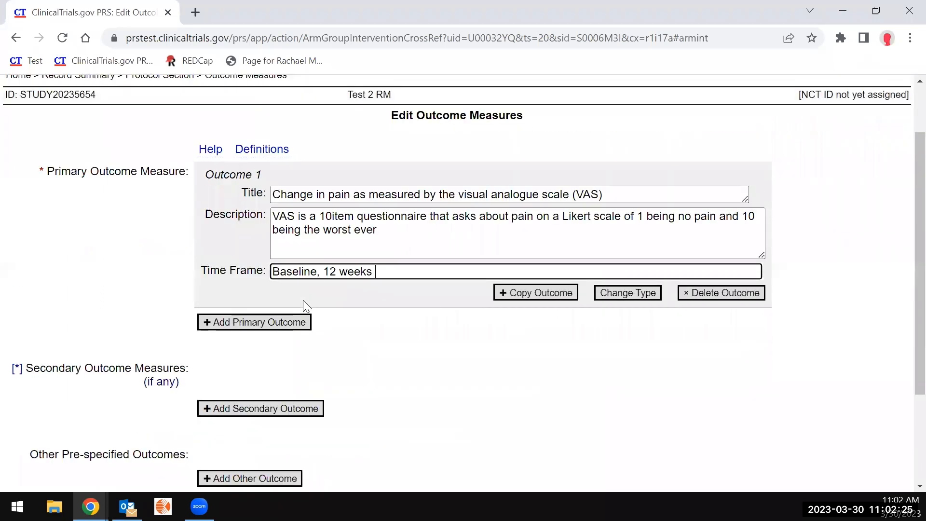
pyautogui.scroll(-2, 303, 300)
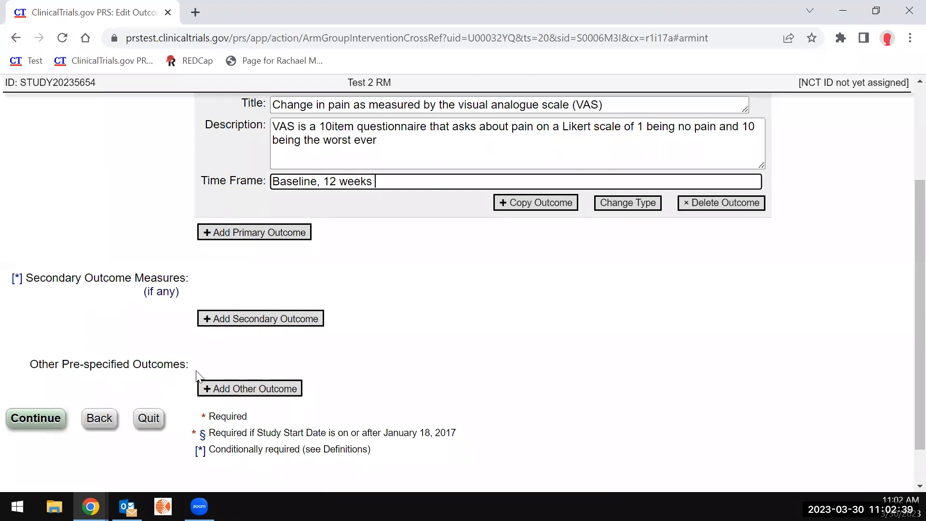
# Move on to eligibility and set Sex to All, not gender based, minimum age 8 years.
pyautogui.click(53, 422)
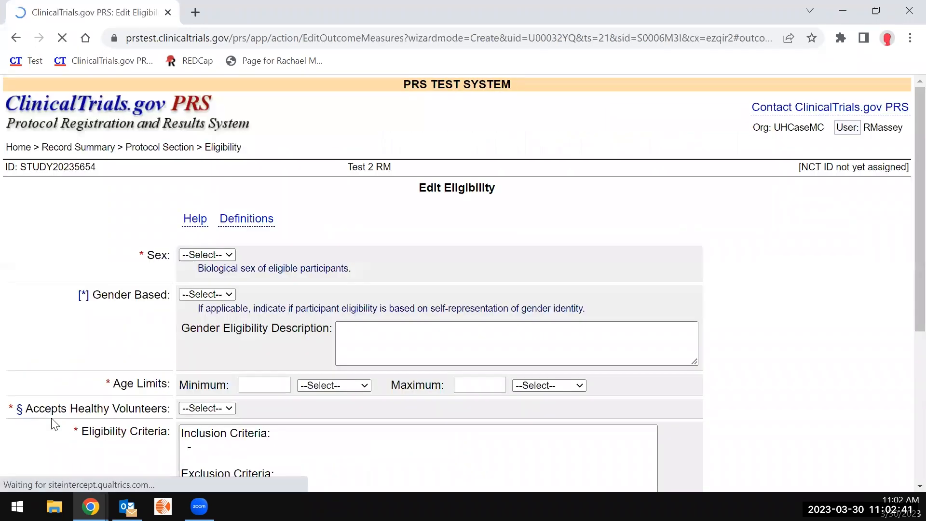
pyautogui.click(229, 256)
pyautogui.click(204, 277)
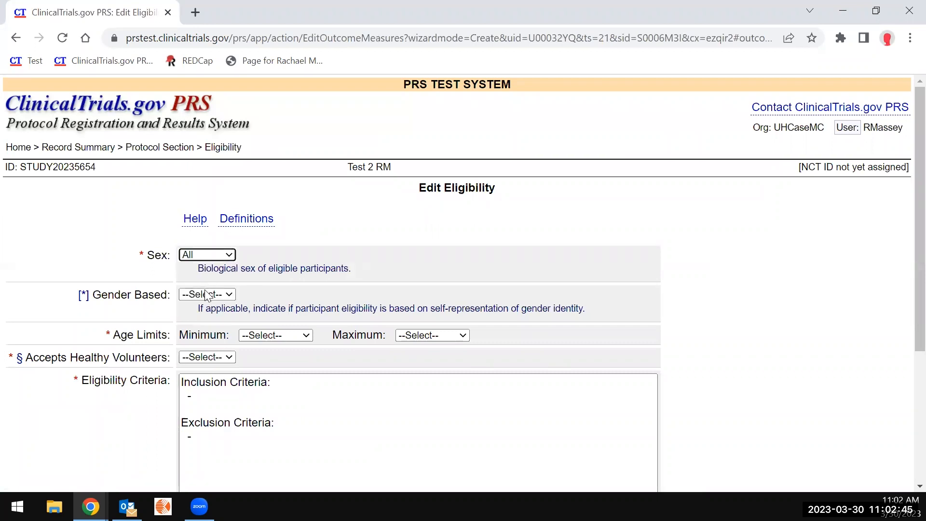
pyautogui.click(207, 295)
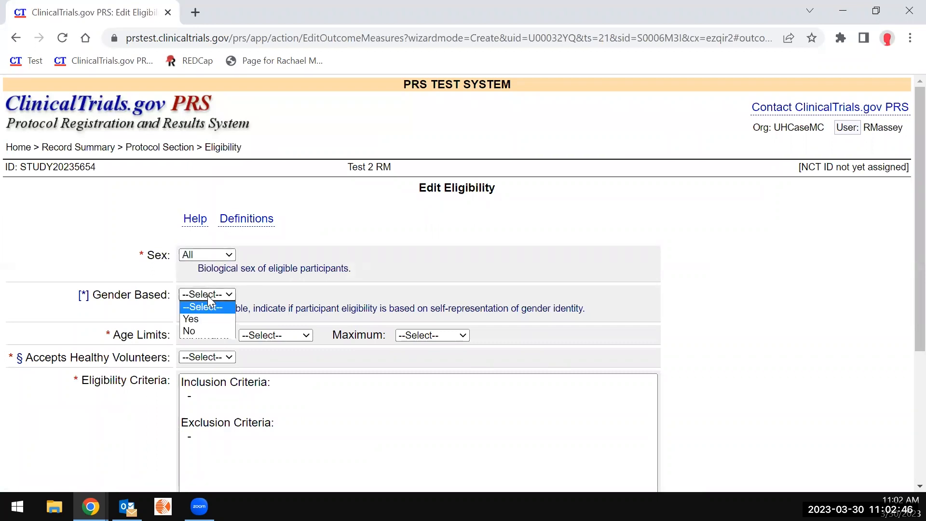
pyautogui.click(201, 328)
pyautogui.click(302, 335)
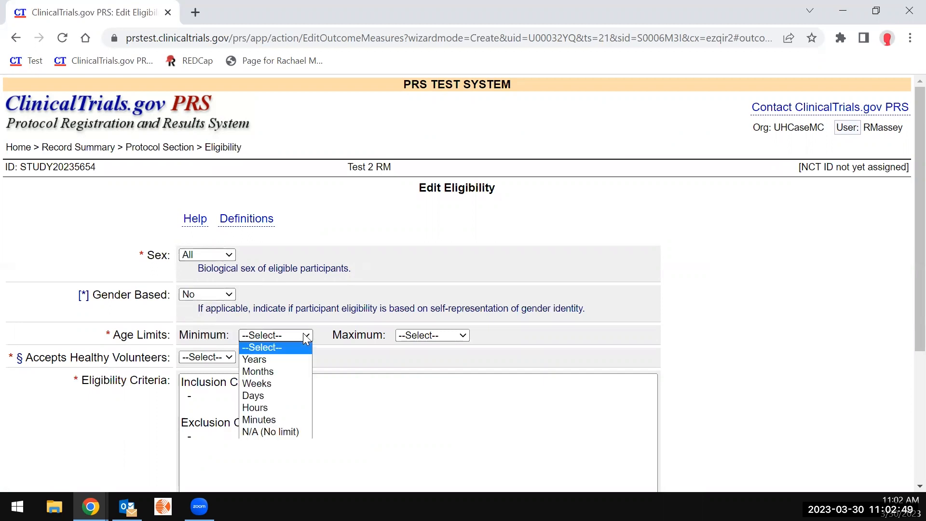
pyautogui.click(271, 360)
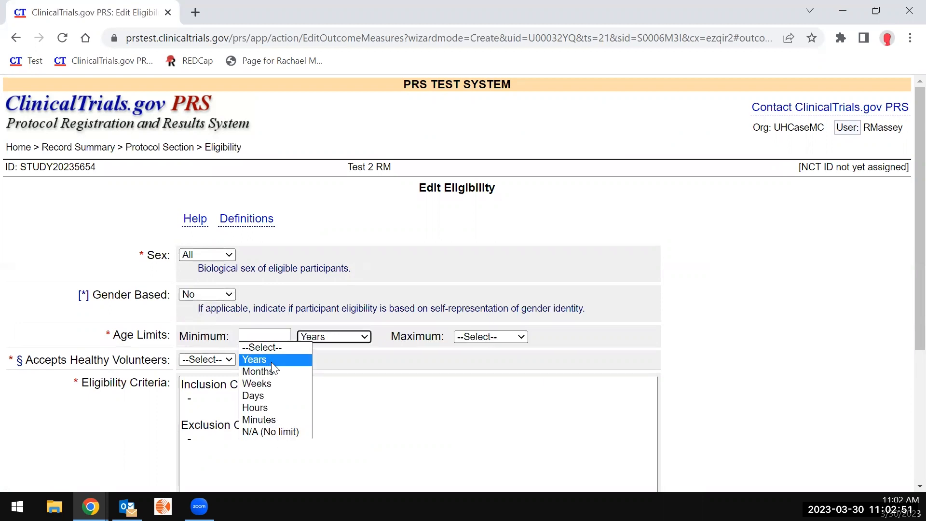
pyautogui.click(267, 337)
pyautogui.write('8')
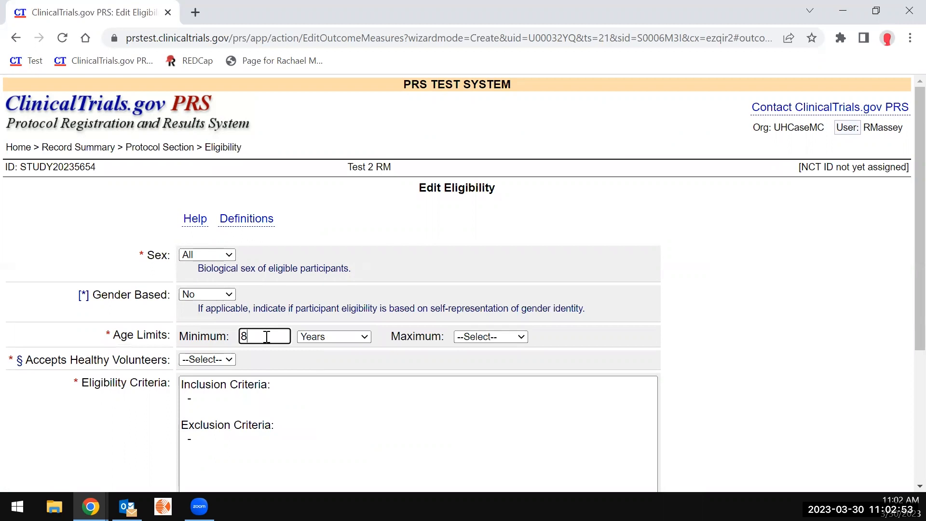
# Set the maximum age to N/A (no limit) and accept healthy volunteers.
pyautogui.click(463, 339)
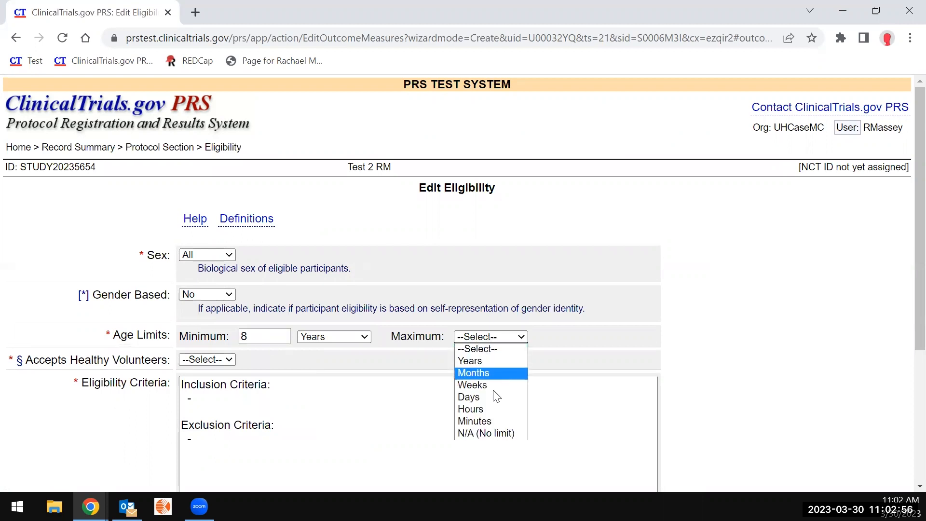
pyautogui.click(497, 362)
pyautogui.click(470, 330)
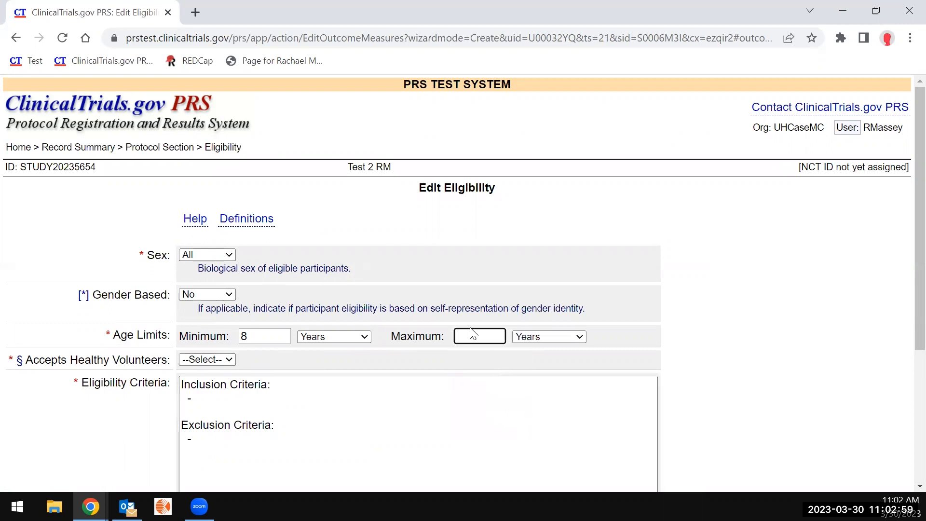
pyautogui.click(578, 336)
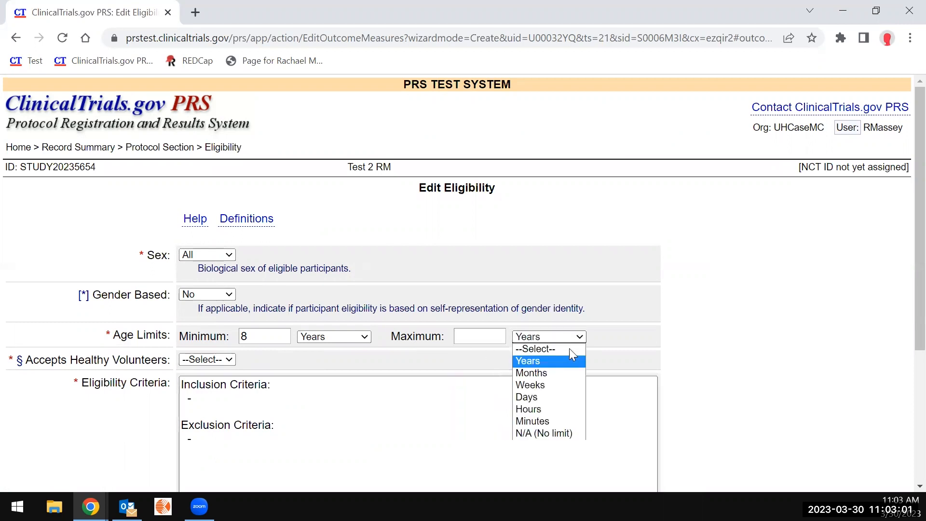
pyautogui.click(548, 434)
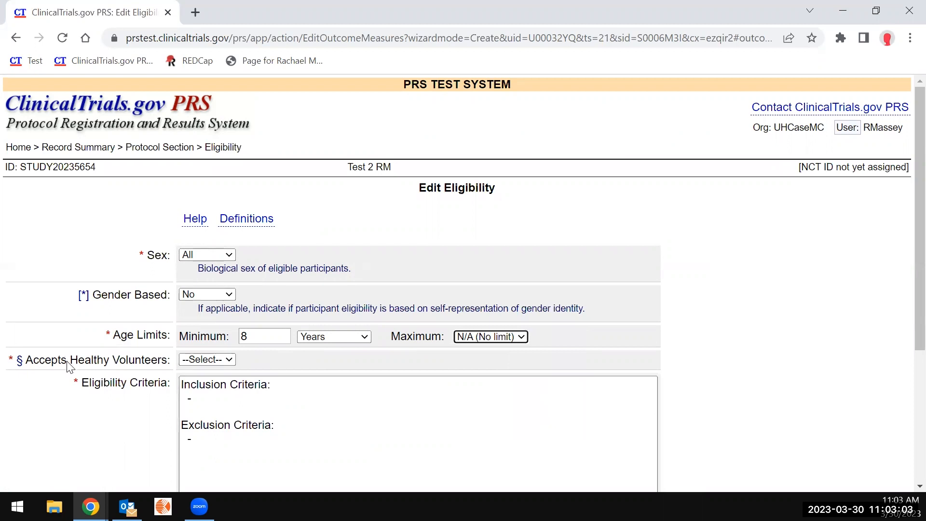
pyautogui.click(225, 361)
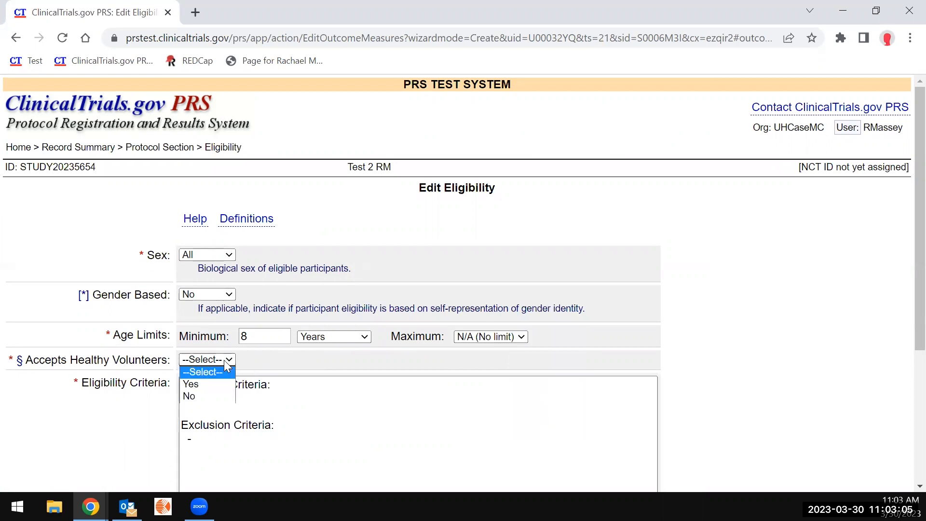
pyautogui.click(220, 384)
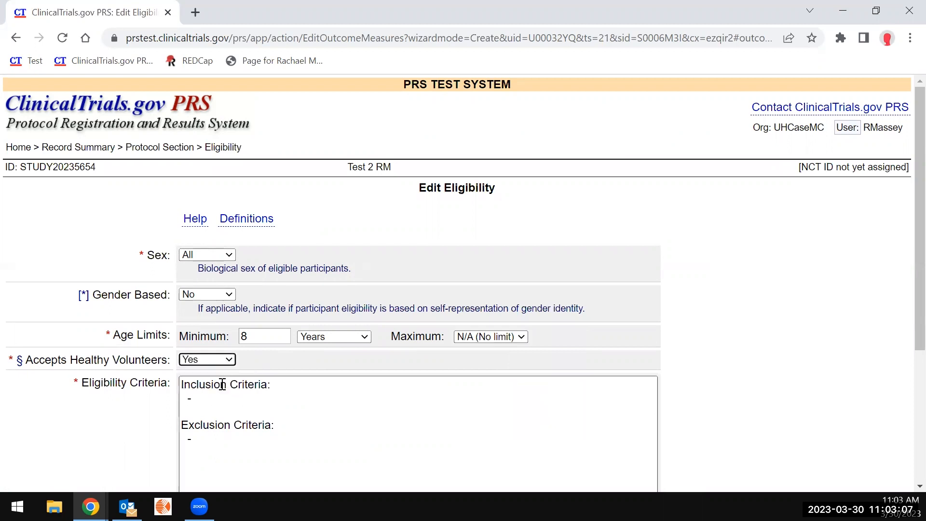
# Add a '-' line to the inclusion criteria and save the eligibility section.
pyautogui.scroll(-1, 199, 361)
pyautogui.click(212, 327)
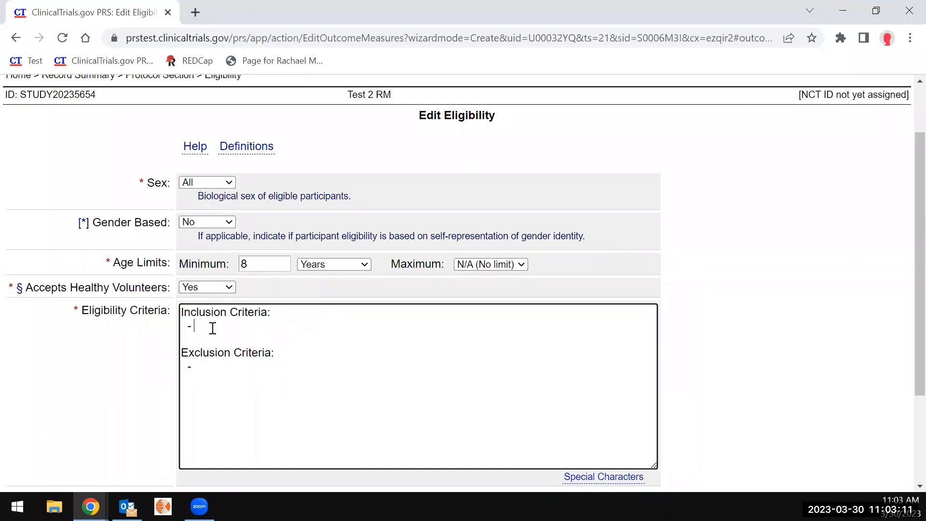
pyautogui.press('Return')
pyautogui.write('-')
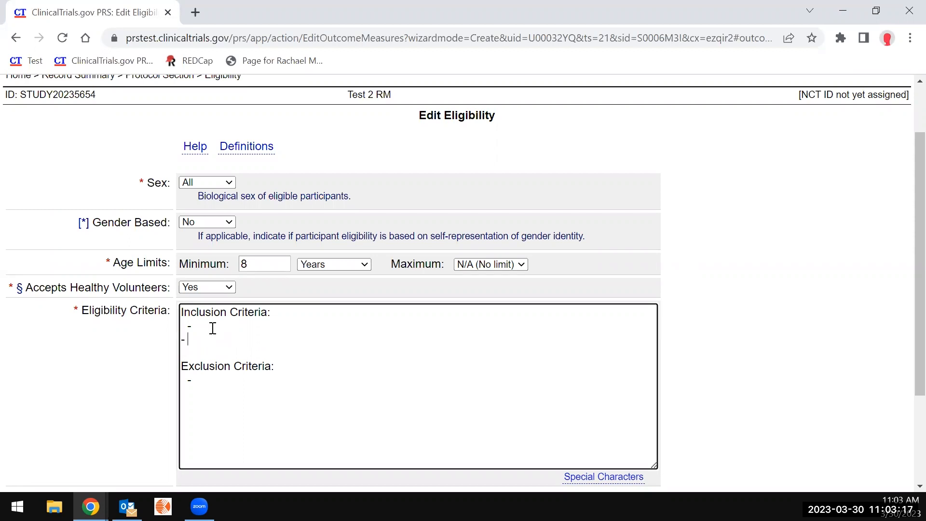
pyautogui.scroll(-3, 96, 362)
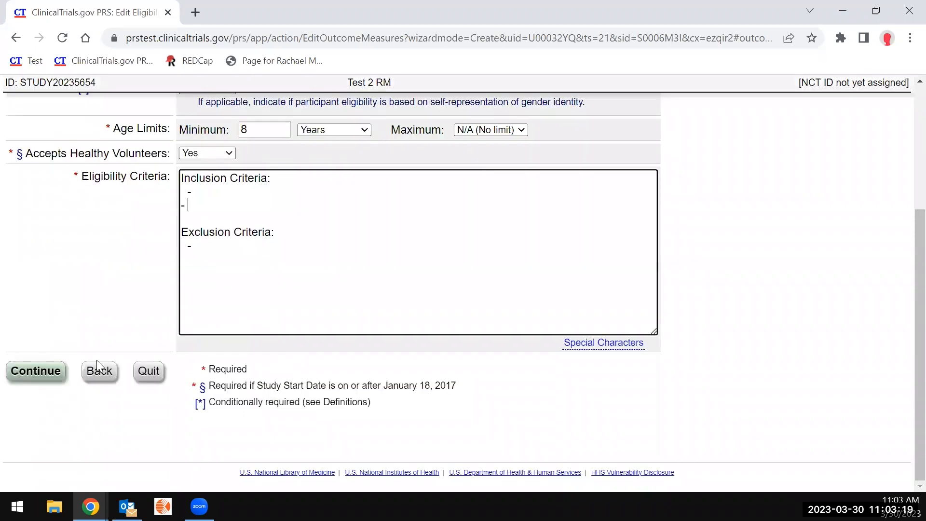
pyautogui.click(36, 372)
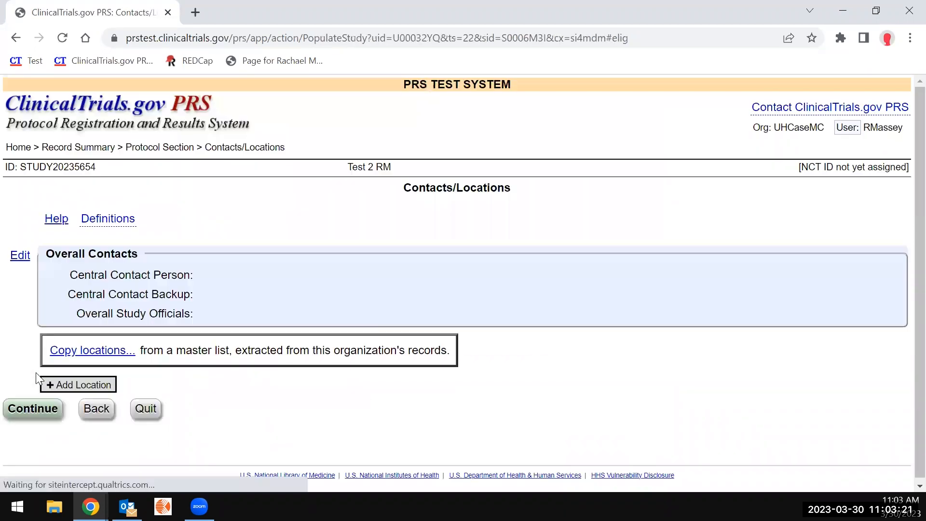
# Add a blank Study Official entry under Overall Contacts and save it.
pyautogui.click(22, 256)
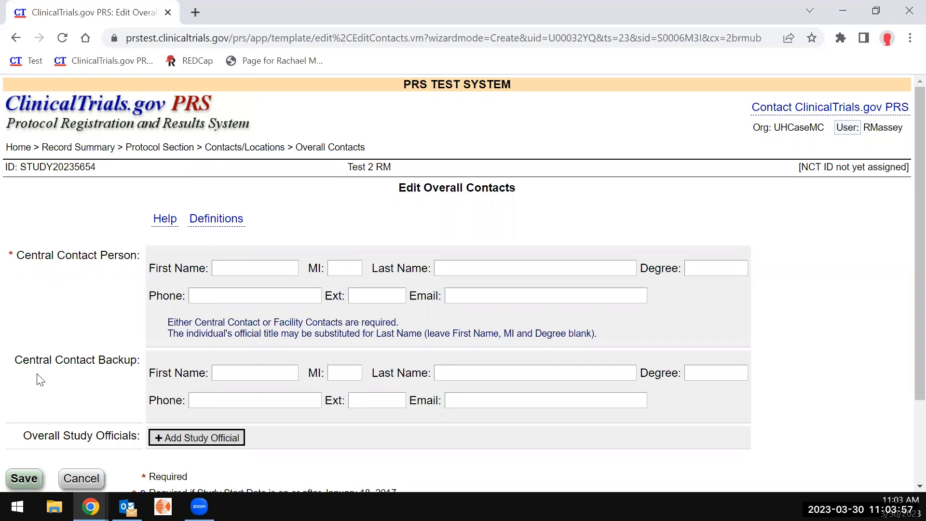
pyautogui.click(208, 439)
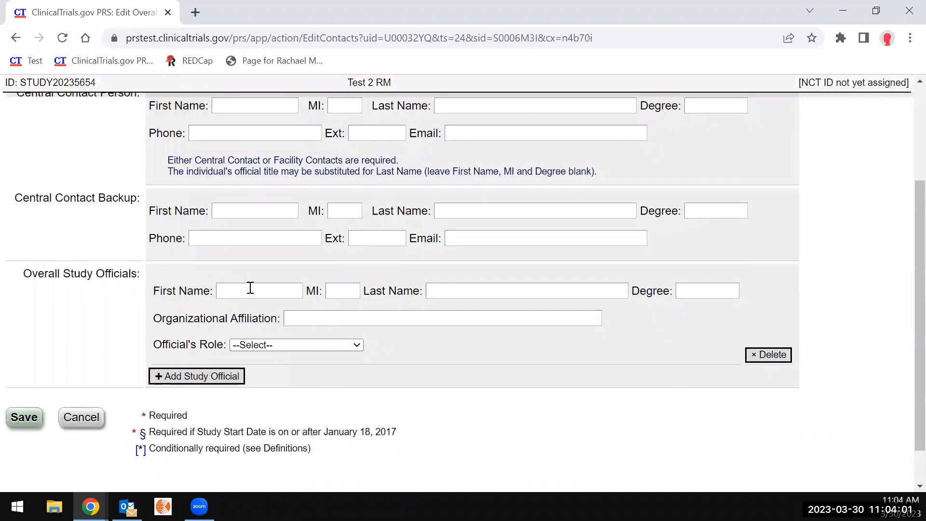
pyautogui.click(250, 287)
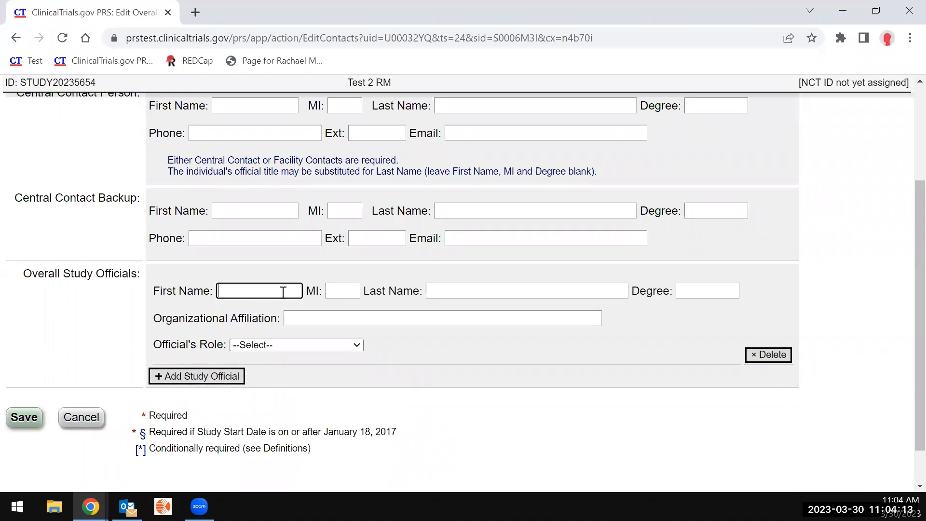
pyautogui.click(32, 418)
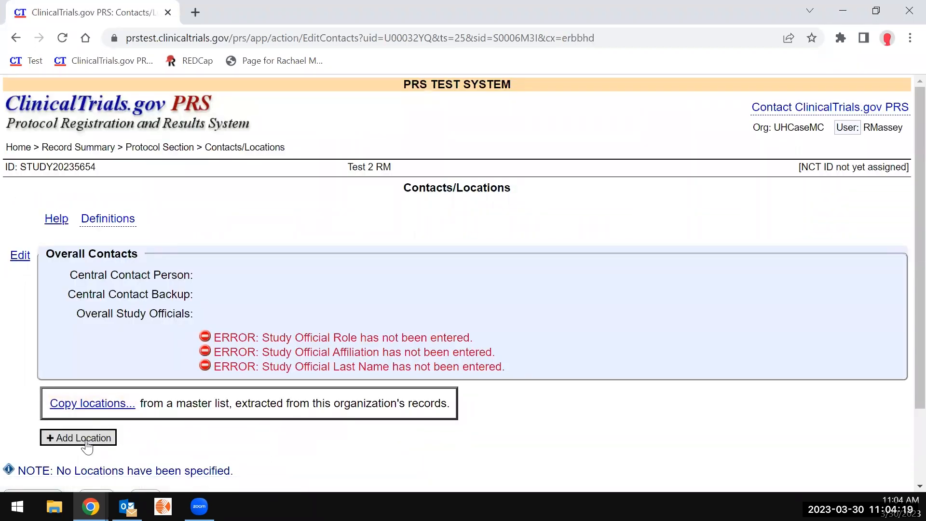
# Cancel the Add Location country dialog, leaving no locations, and continue to IPD sharing.
pyautogui.click(86, 438)
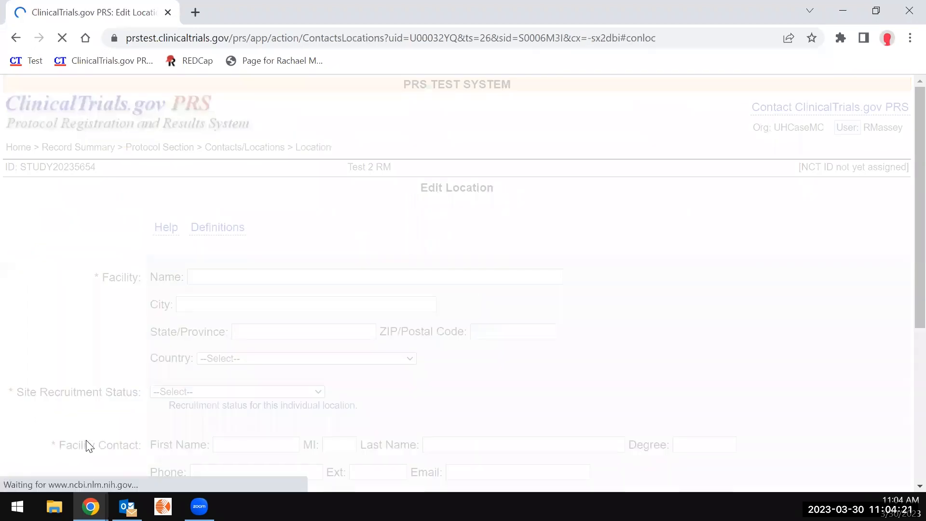
pyautogui.scroll(-5, 290, 356)
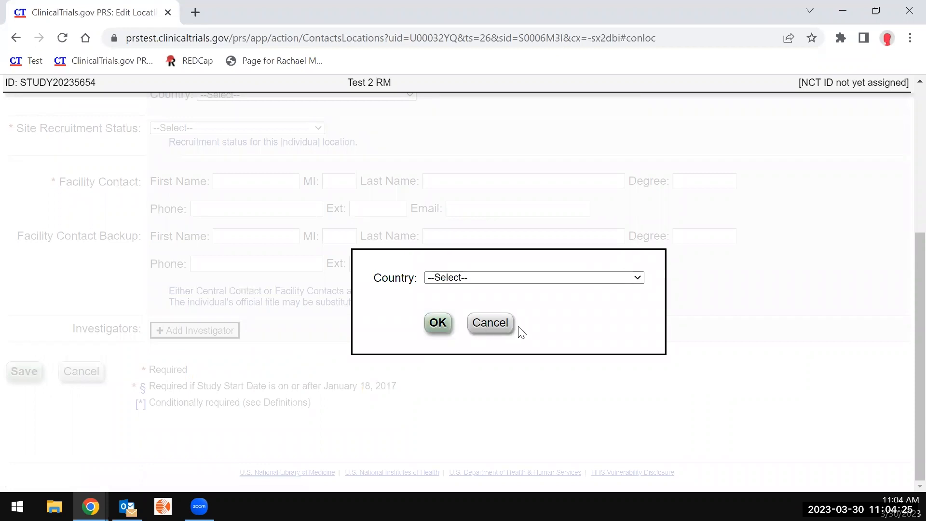
pyautogui.click(502, 325)
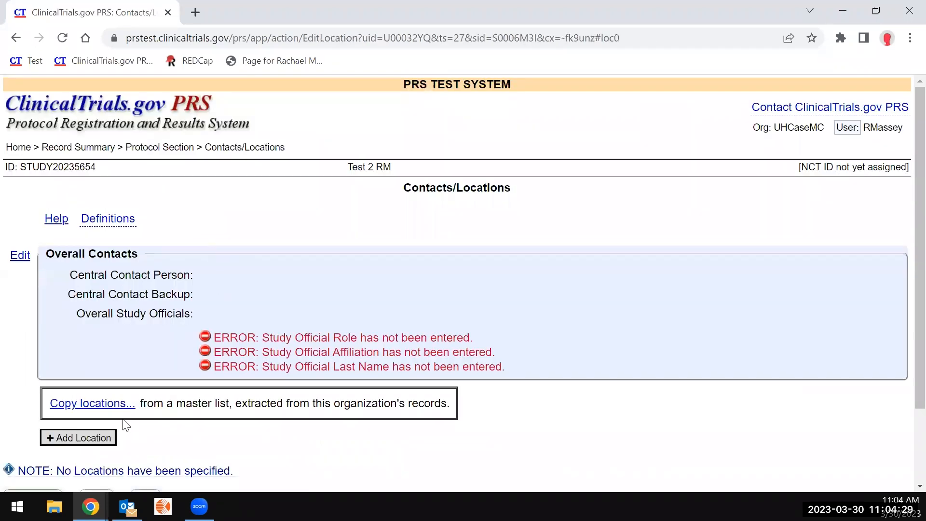
pyautogui.scroll(-2, 343, 402)
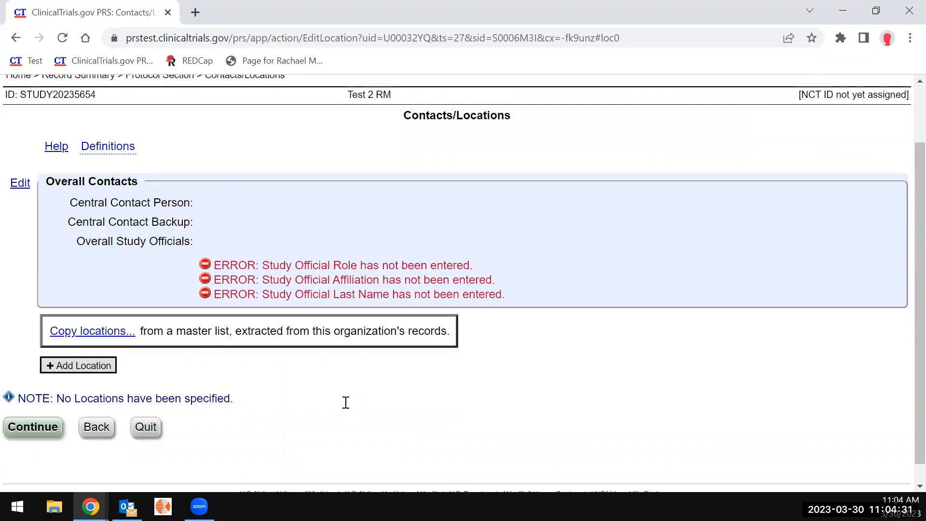
pyautogui.click(34, 429)
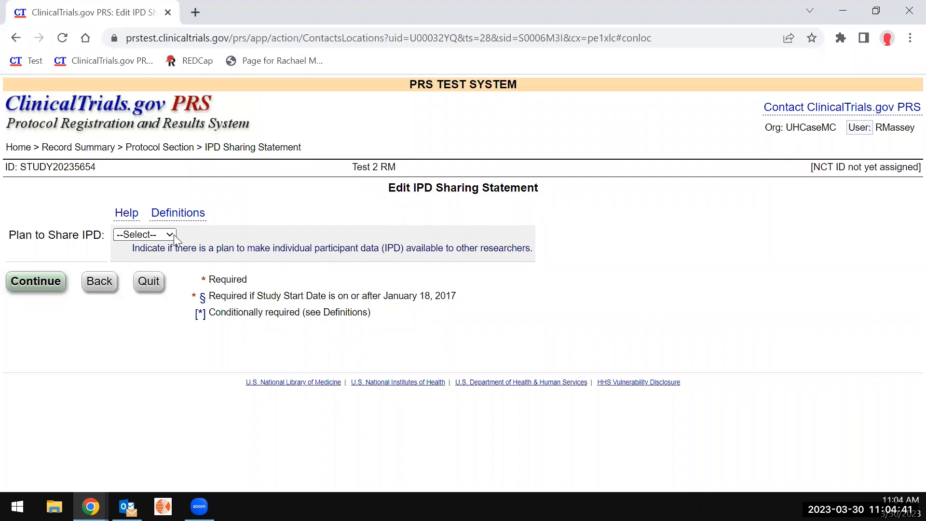
# Set Plan to Share IPD to Yes and save the IPD Sharing Statement.
pyautogui.click(174, 234)
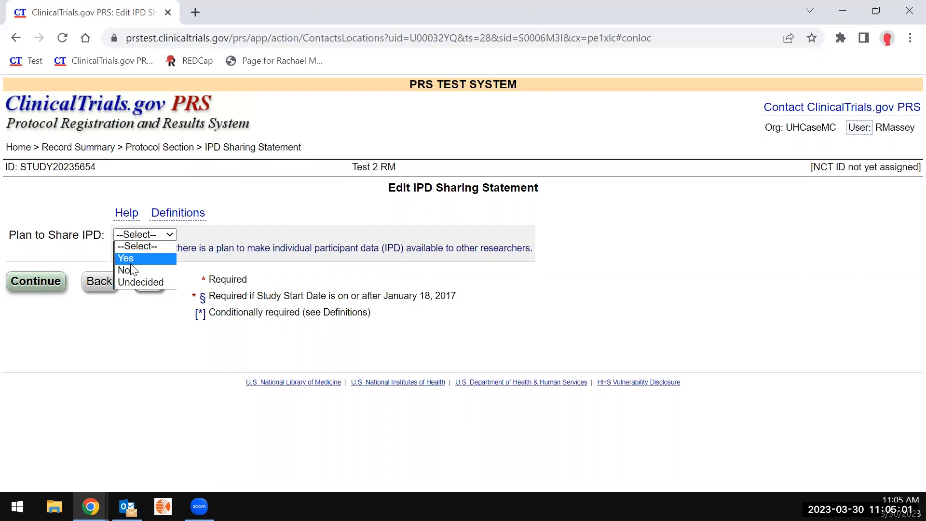
pyautogui.press('Return')
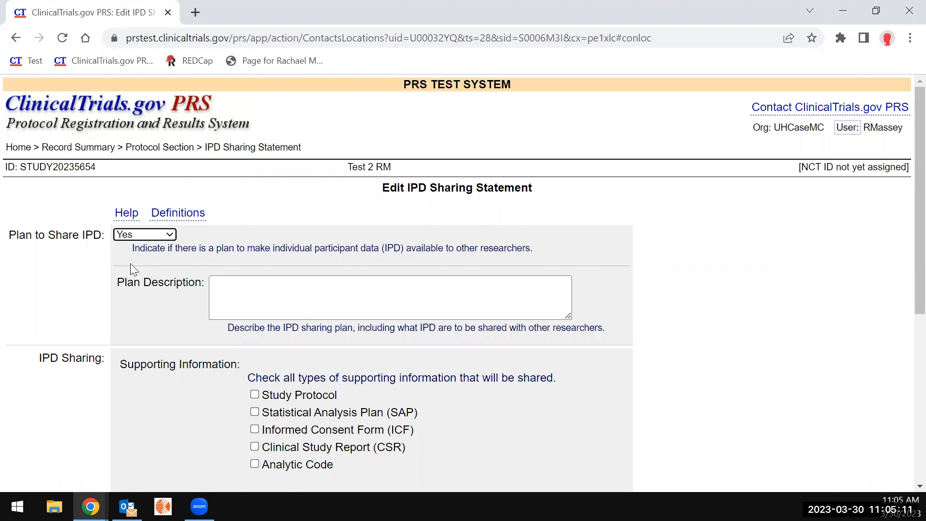
pyautogui.scroll(-1, 170, 323)
pyautogui.scroll(-3, 170, 324)
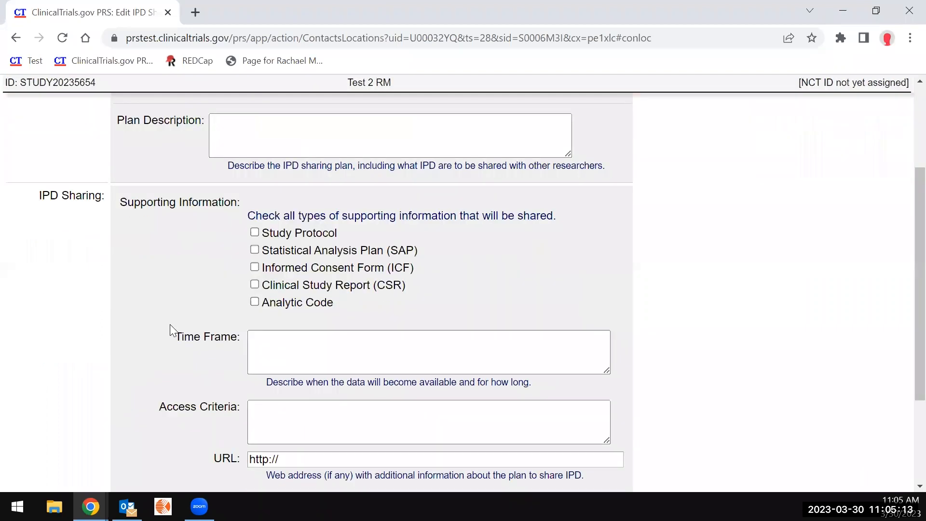
pyautogui.scroll(3, 171, 332)
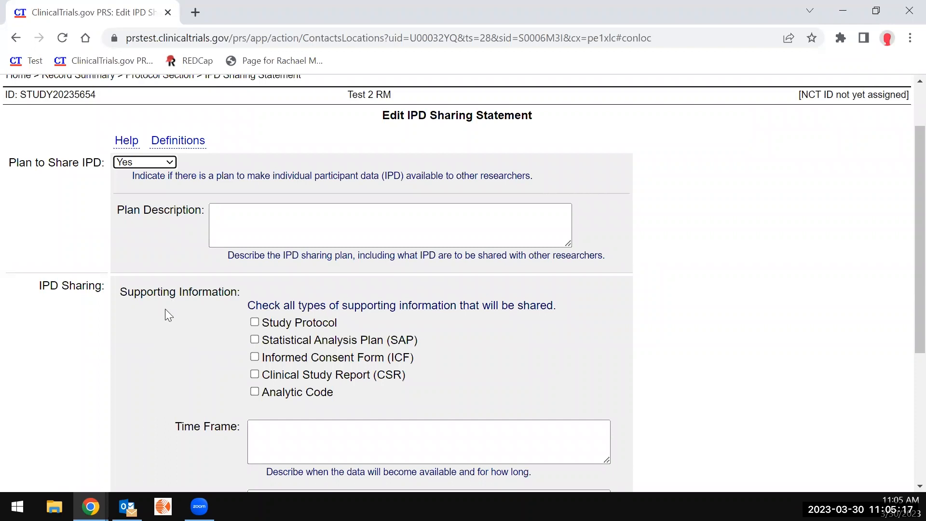
pyautogui.scroll(-4, 166, 313)
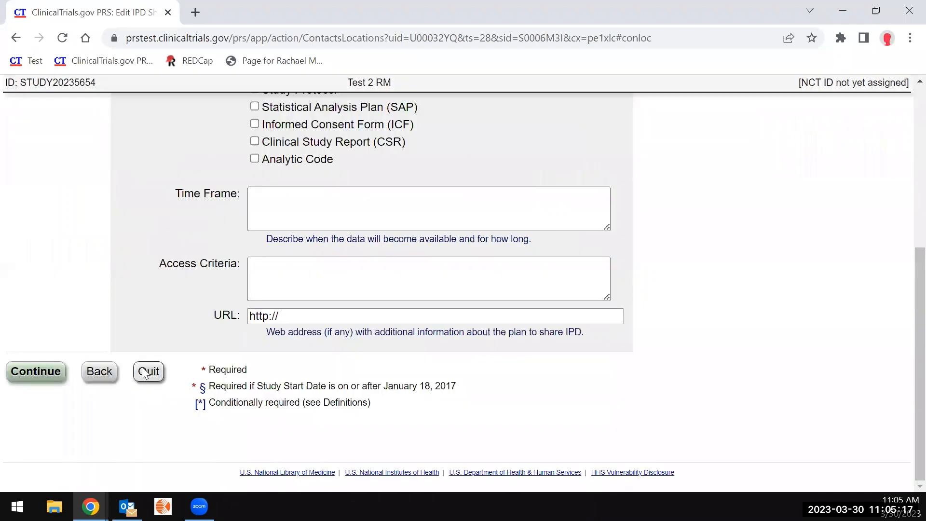
pyautogui.click(36, 372)
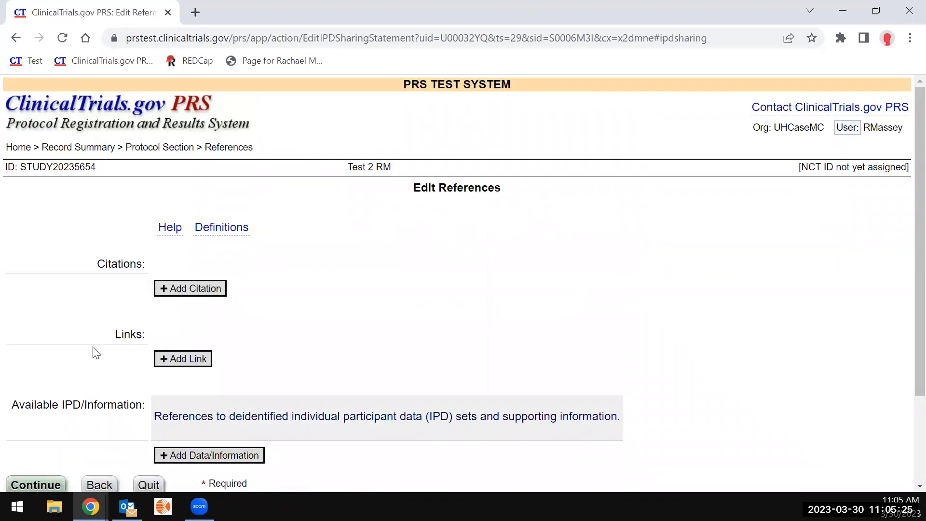
# Continue past References with none added and acknowledge the data-entry-finished message.
pyautogui.scroll(-1, 94, 350)
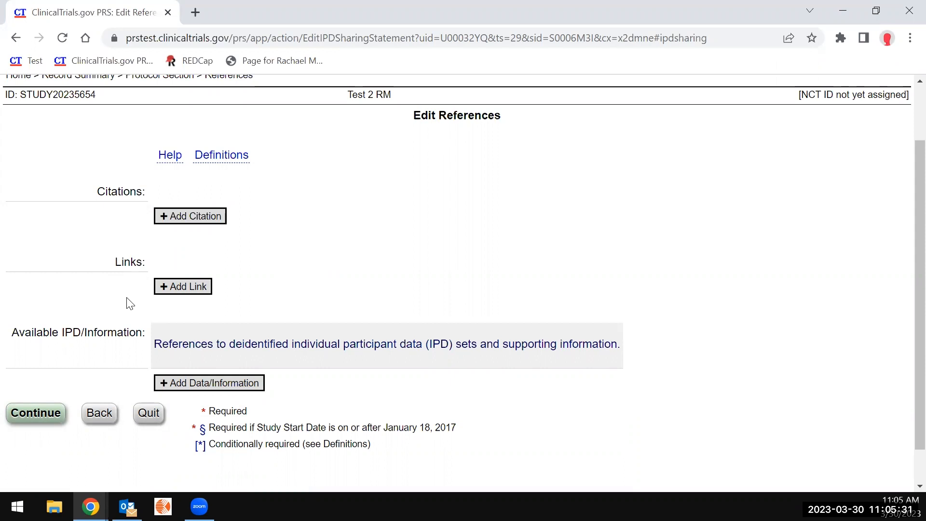
pyautogui.click(40, 412)
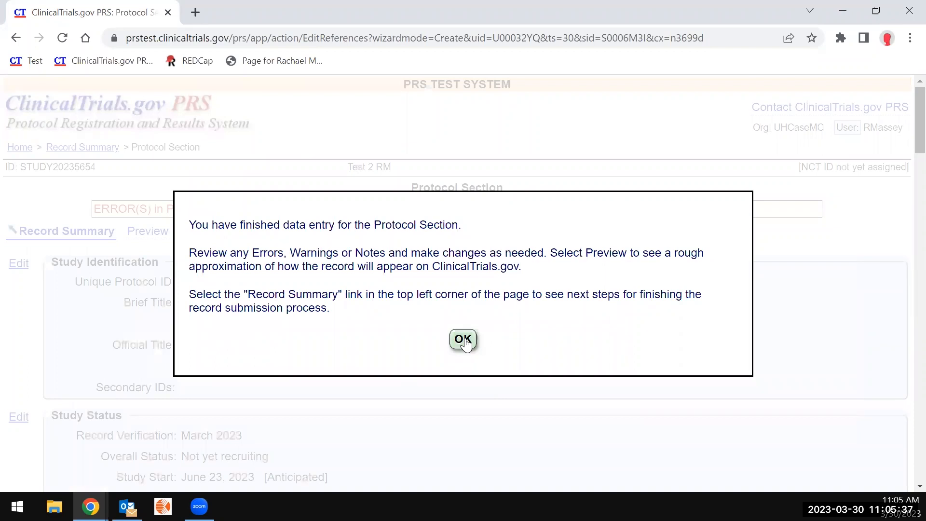
pyautogui.click(463, 340)
# Scroll through the Protocol Section summary to review its listed errors.
pyautogui.scroll(-10, 465, 339)
pyautogui.scroll(-5, 464, 339)
pyautogui.scroll(15, 464, 339)
pyautogui.scroll(-10, 452, 341)
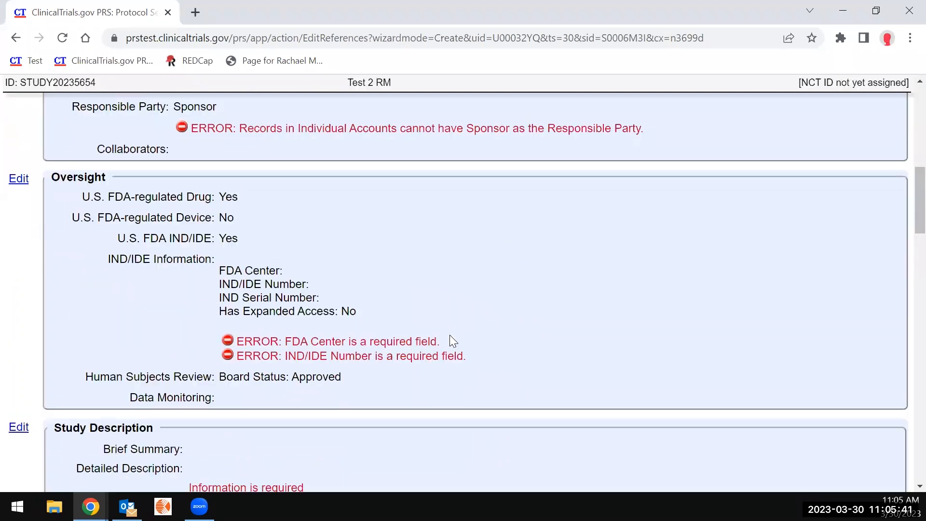
pyautogui.scroll(-2, 450, 336)
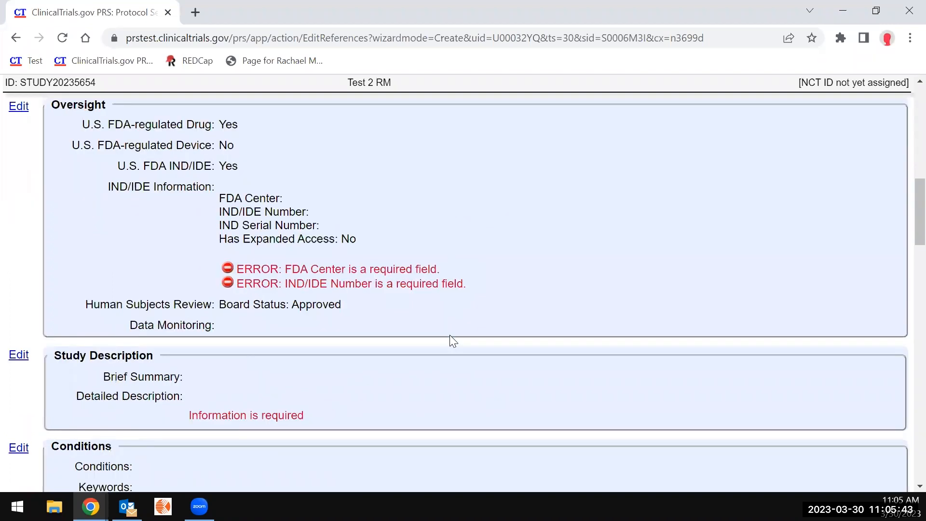
pyautogui.scroll(-4, 450, 336)
pyautogui.scroll(-7, 450, 336)
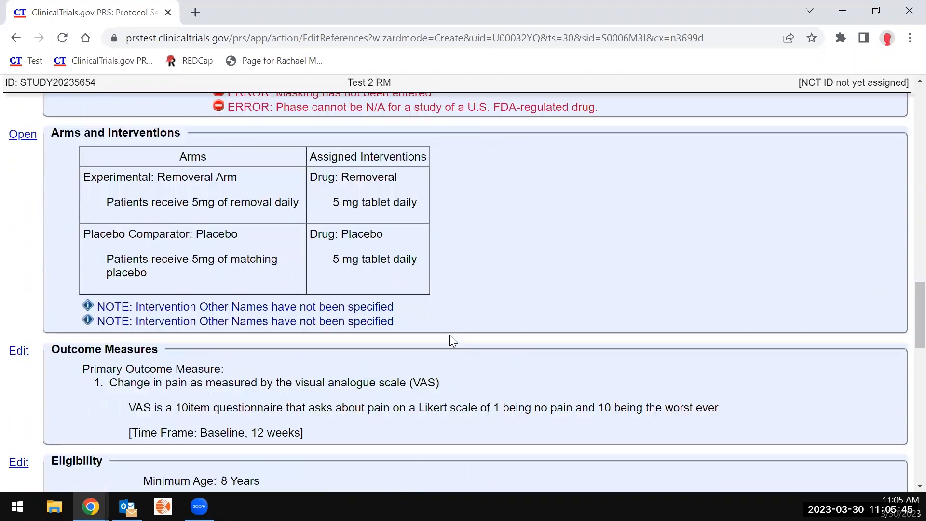
pyautogui.scroll(10, 450, 336)
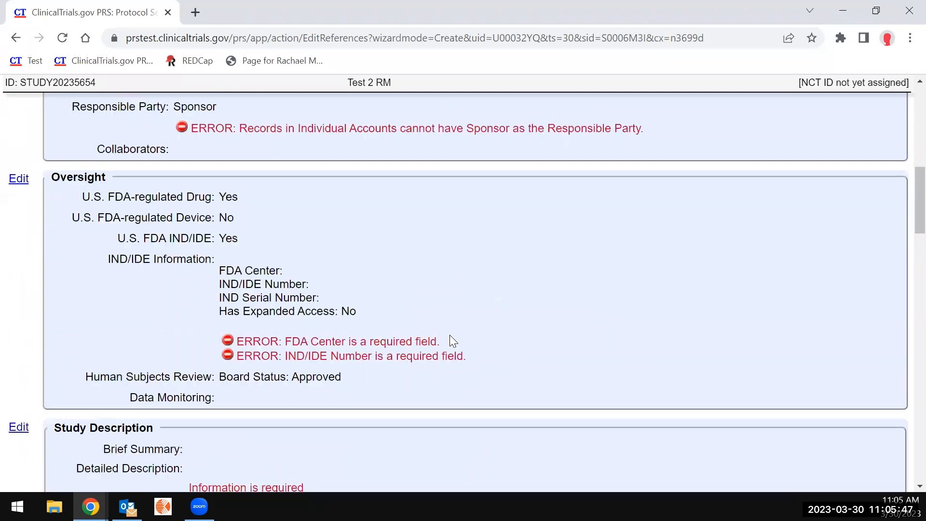
pyautogui.scroll(4, 451, 339)
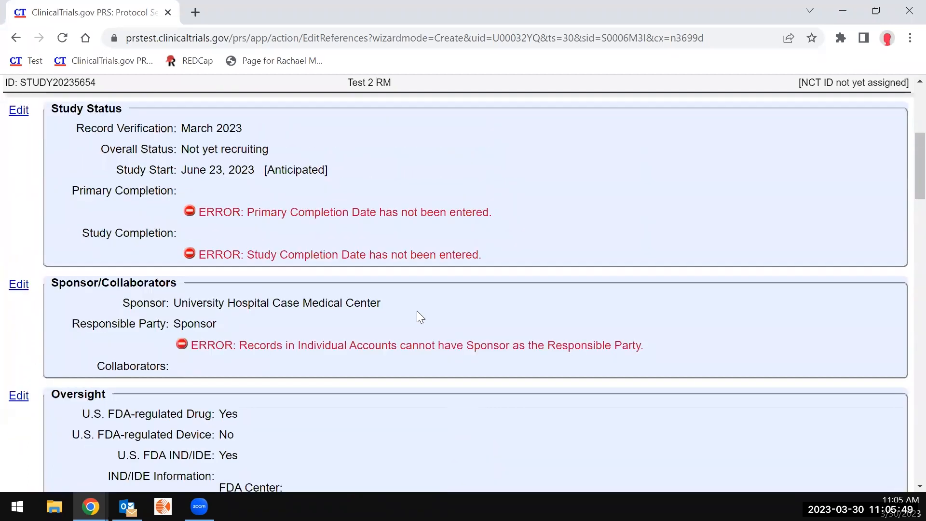
# In Study Status, set the Primary Completion date to September 23, 2023, Anticipated.
pyautogui.click(18, 113)
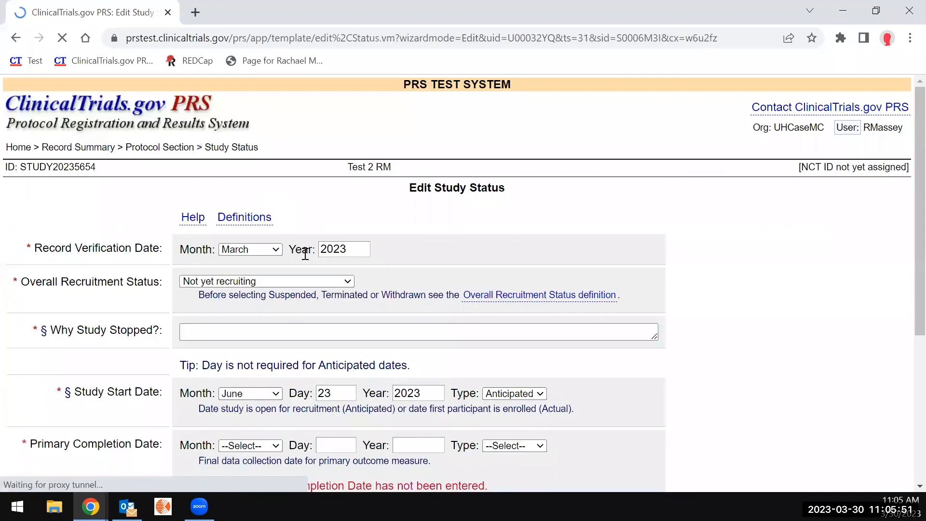
pyautogui.scroll(-3, 29, 264)
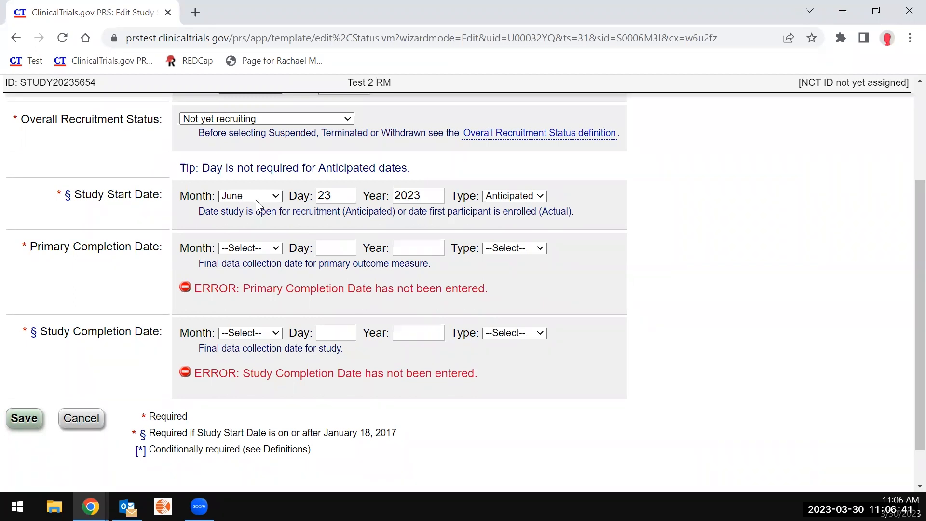
pyautogui.click(265, 249)
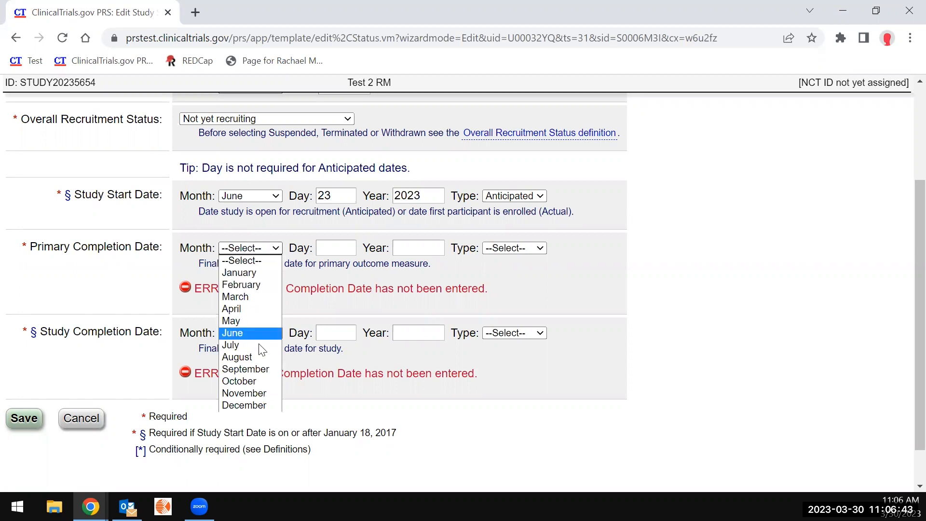
pyautogui.click(258, 369)
pyautogui.click(340, 250)
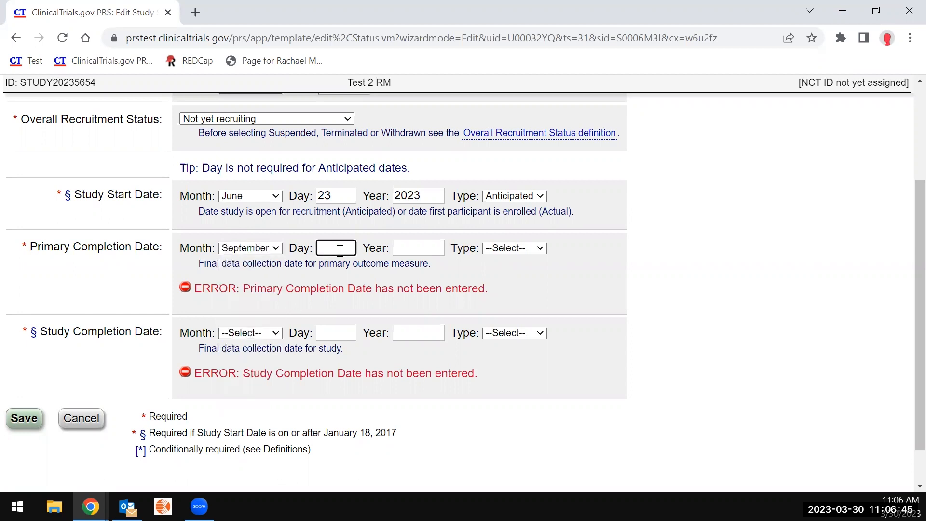
pyautogui.write('23')
pyautogui.press('Tab')
pyautogui.write('2023')
pyautogui.click(545, 248)
pyautogui.click(526, 272)
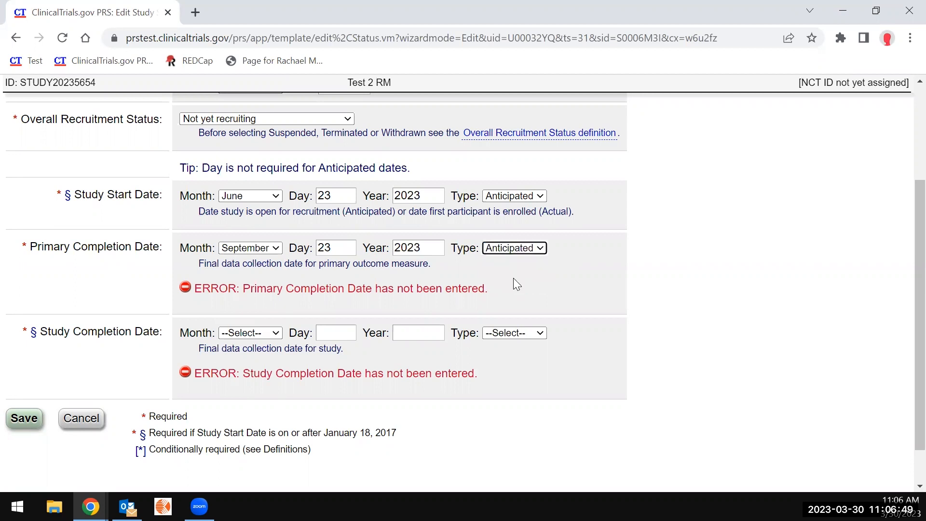
# Set the Study Completion date to September 23, 2023, Anticipated, and save.
pyautogui.click(278, 338)
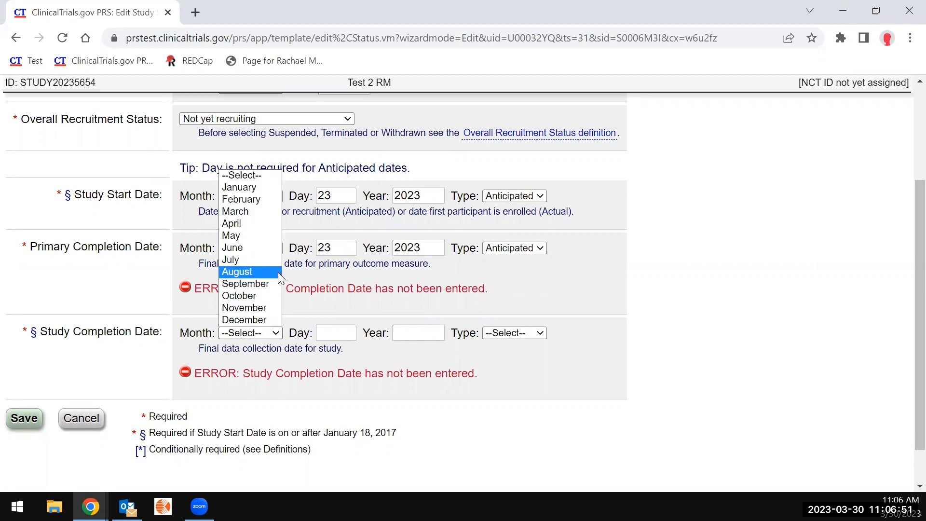
pyautogui.click(269, 286)
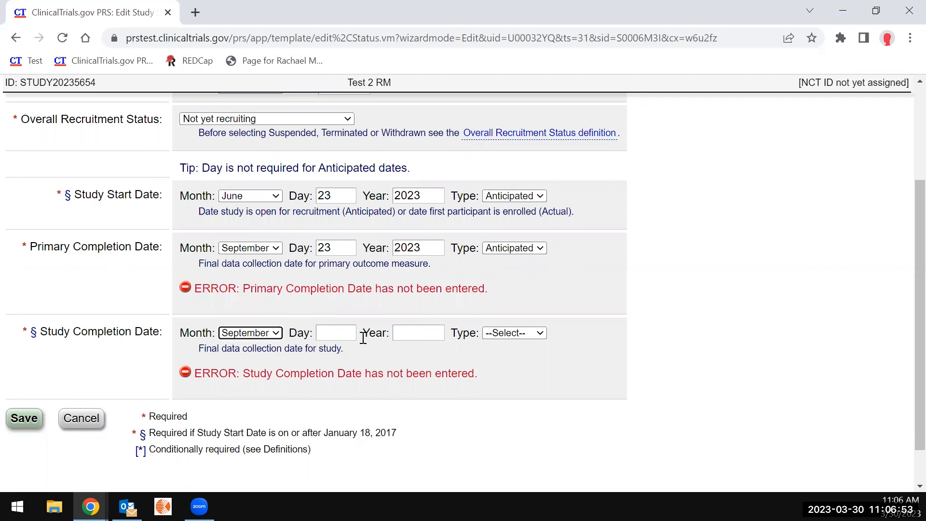
pyautogui.click(351, 333)
pyautogui.write('23')
pyautogui.press('Tab')
pyautogui.write('2023')
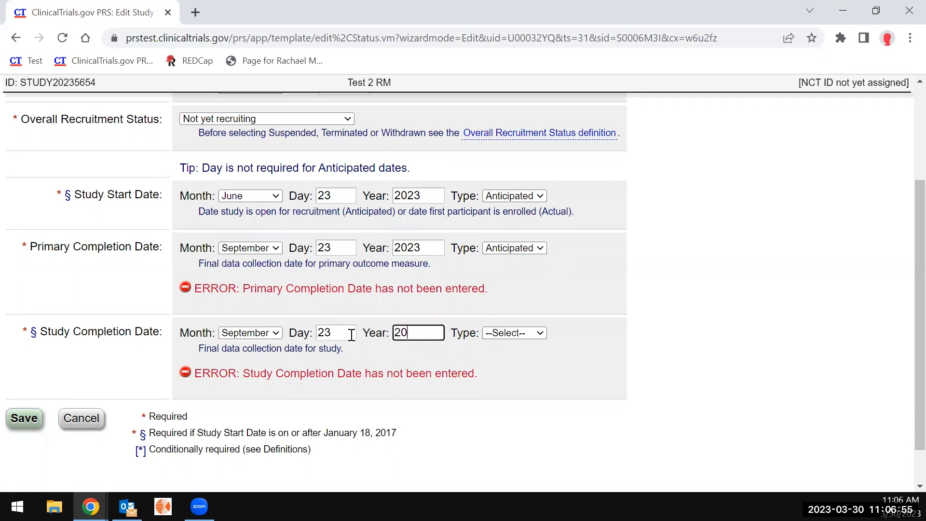
pyautogui.click(539, 337)
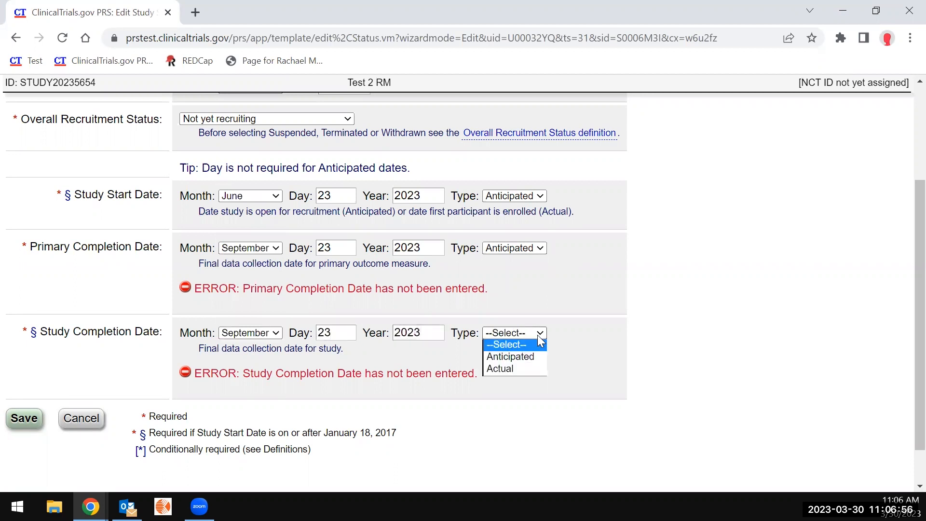
pyautogui.click(525, 358)
pyautogui.click(28, 418)
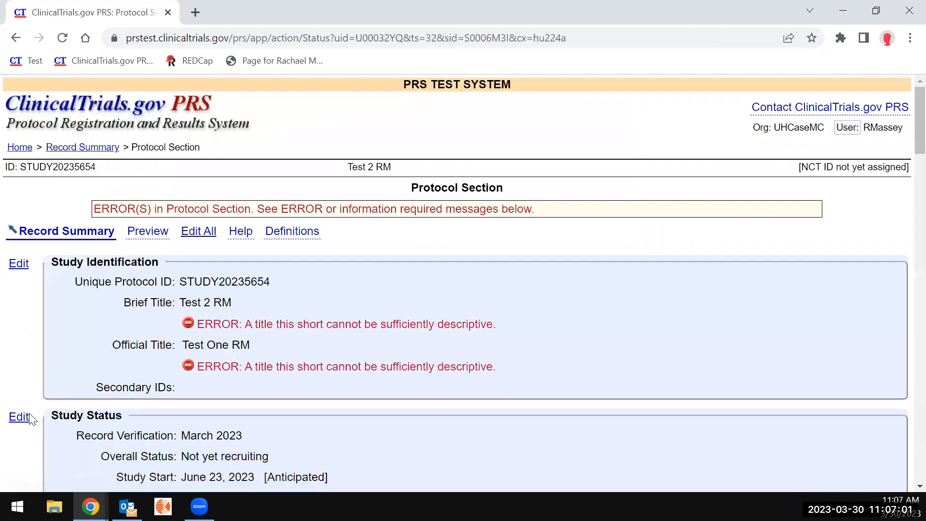
# Return to the top of the Protocol Section and open the Test 2 RM Record Summary.
pyautogui.scroll(-3, 204, 400)
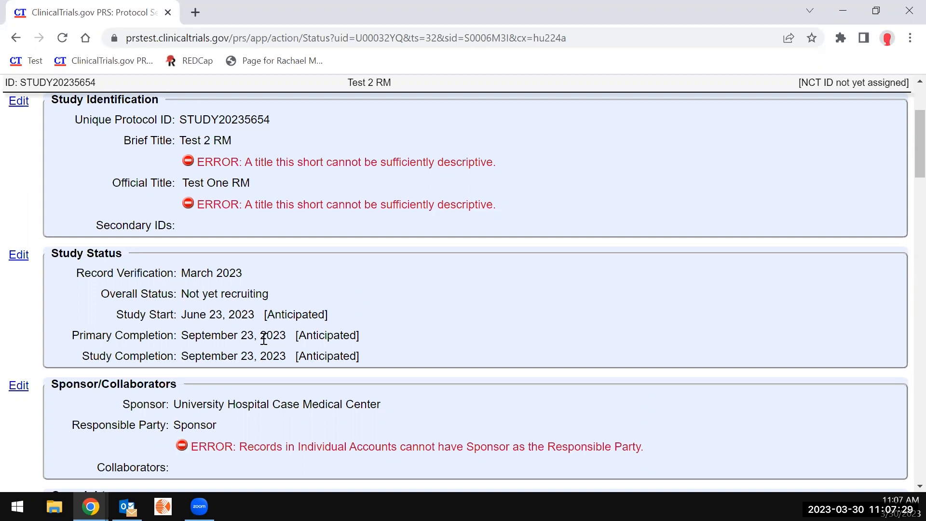
pyautogui.scroll(3, 264, 337)
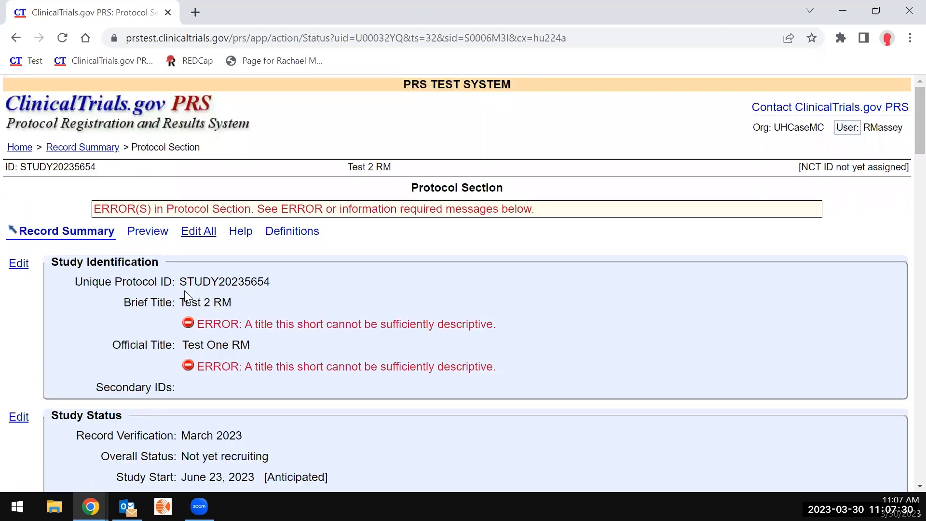
pyautogui.click(56, 234)
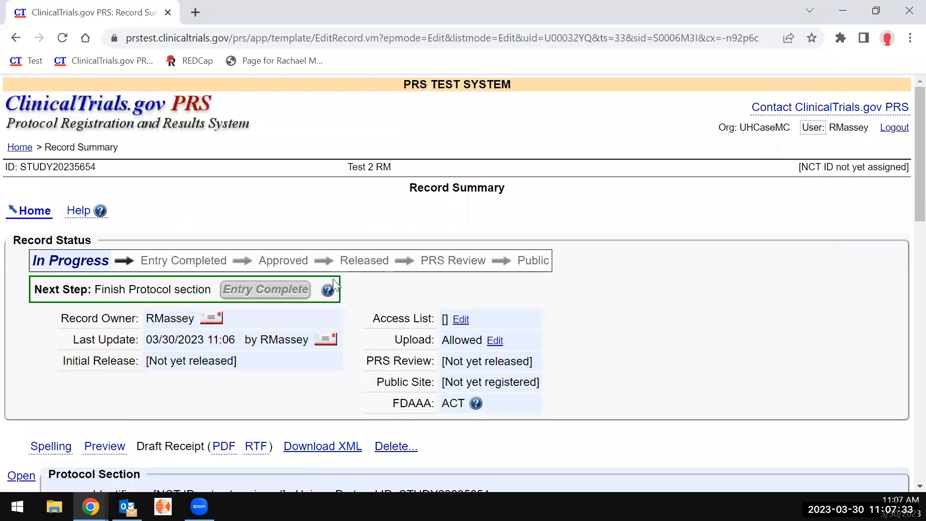